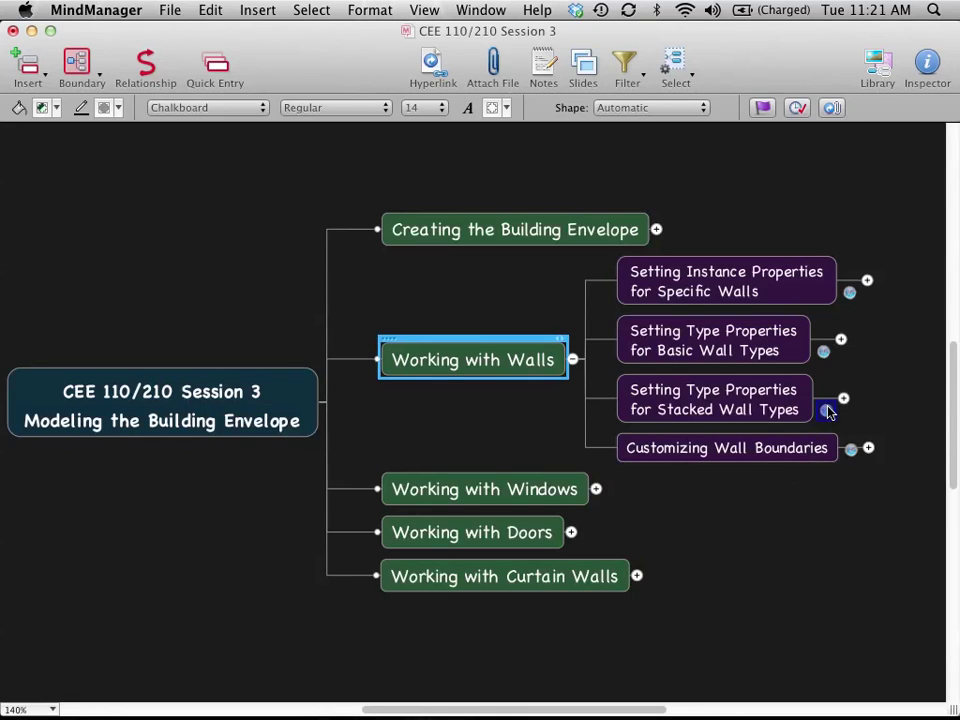
Step: Open the exercise page linked to Setting Type Properties for Stacked Wall Types, enlarge its window for viewing, and close it
{"action": "mouse_move", "coordinate": [827, 418]}
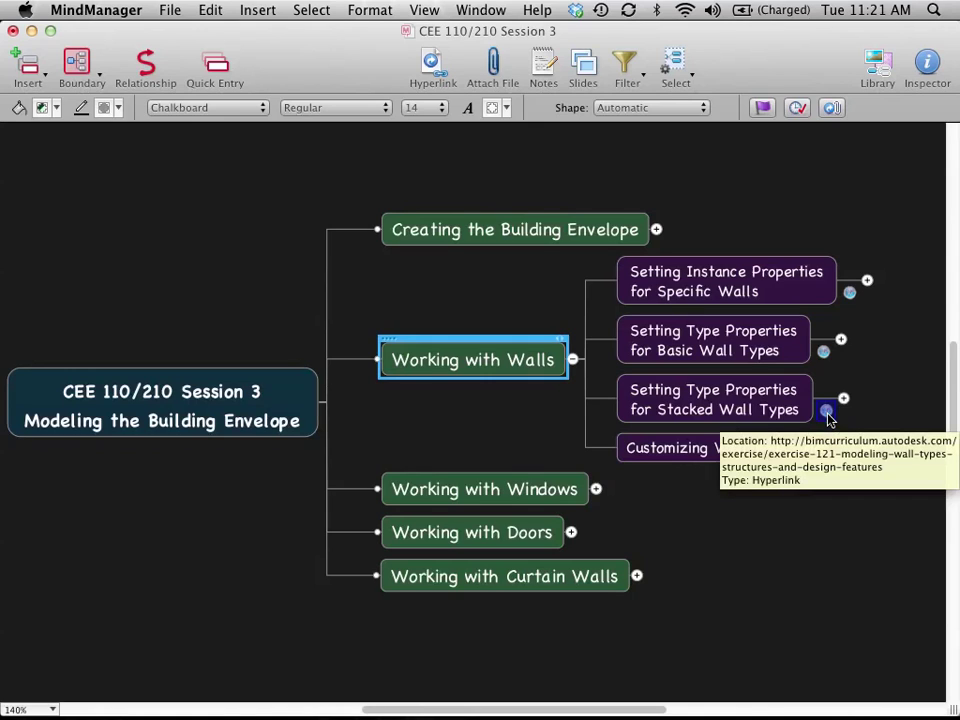
{"action": "left_click", "coordinate": [827, 413]}
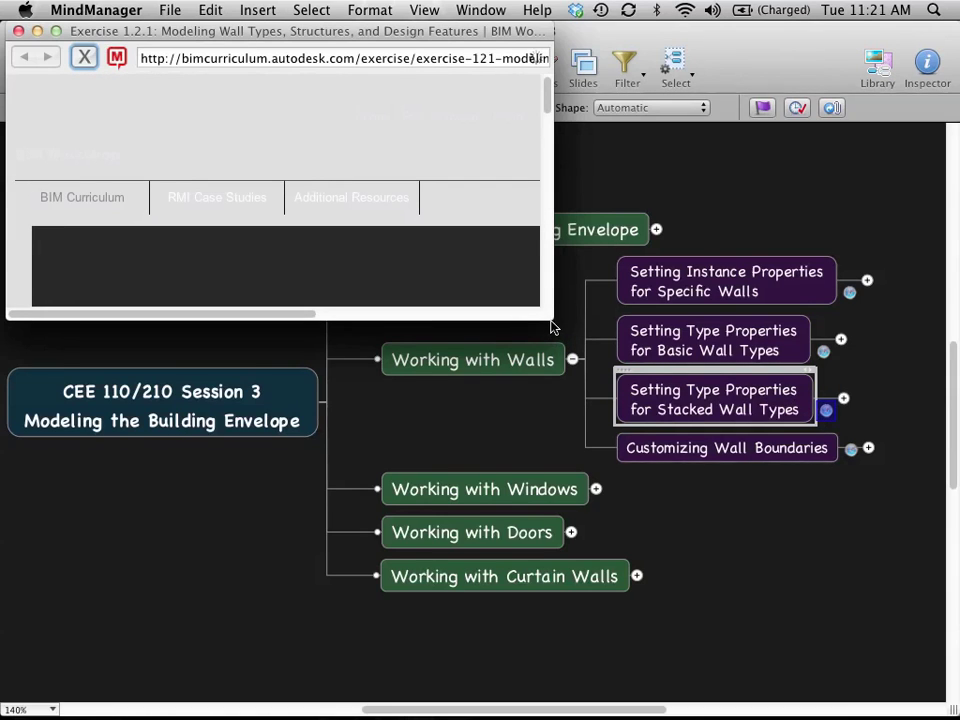
{"action": "left_click_drag", "start_coordinate": [549, 318], "coordinate": [741, 605]}
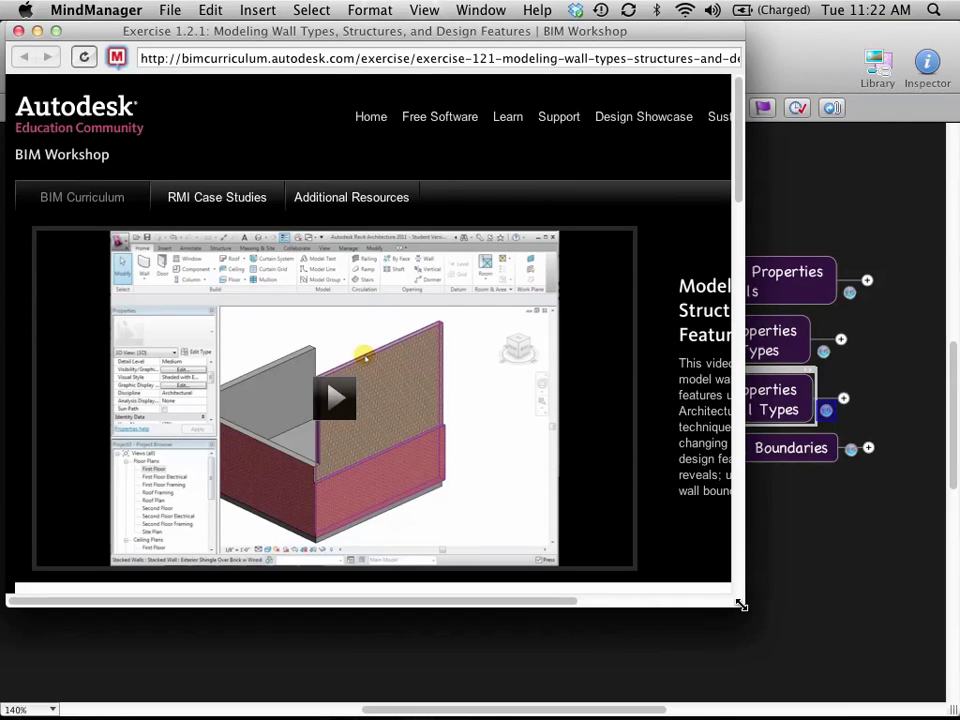
{"action": "left_click_drag", "start_coordinate": [741, 605], "coordinate": [885, 656]}
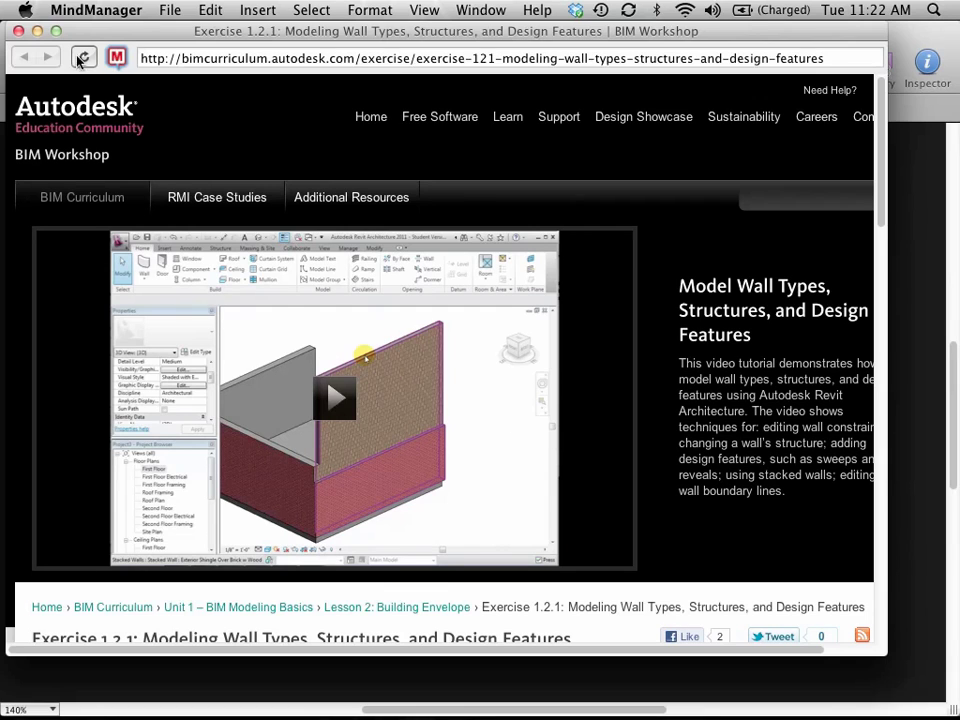
{"action": "left_click", "coordinate": [18, 31]}
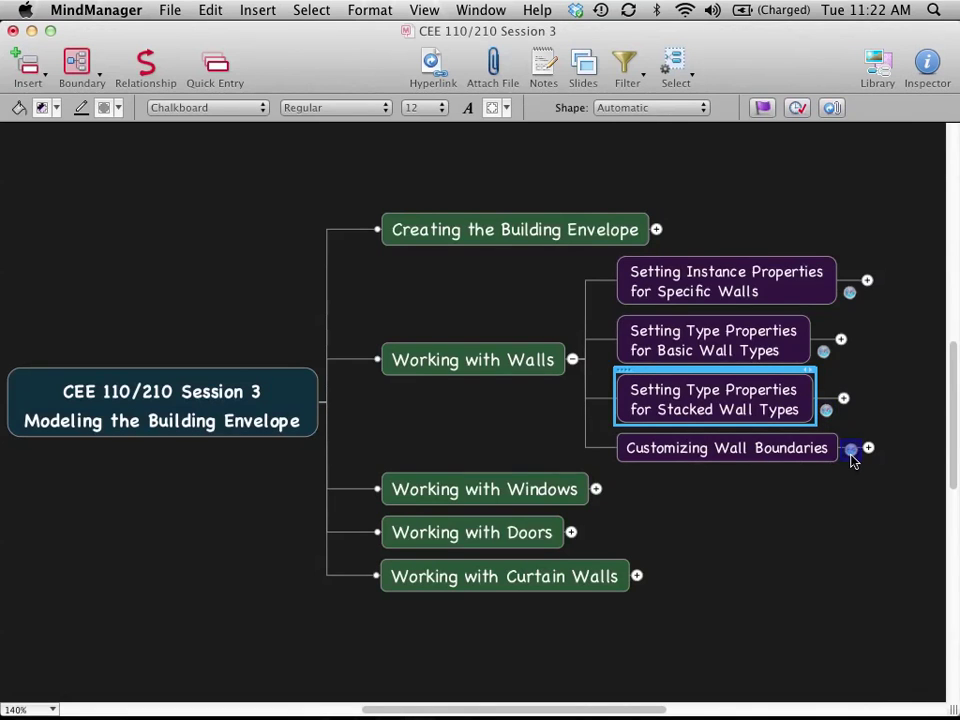
Step: Collapse the Working with Walls topic and expand the Working with Windows topic
{"action": "mouse_move", "coordinate": [851, 456]}
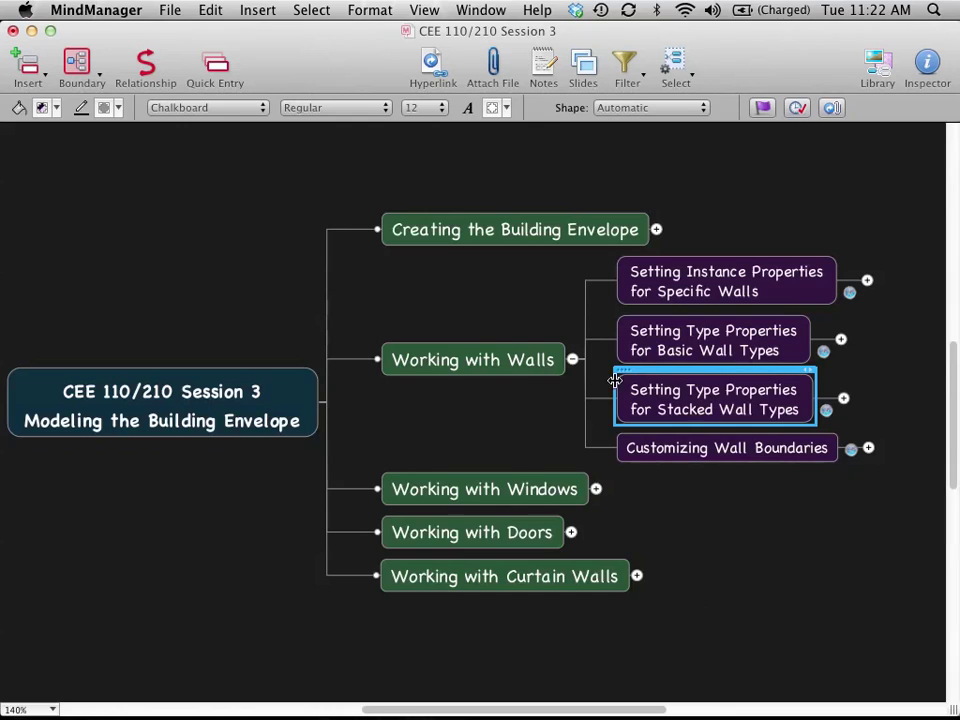
{"action": "left_click", "coordinate": [573, 362]}
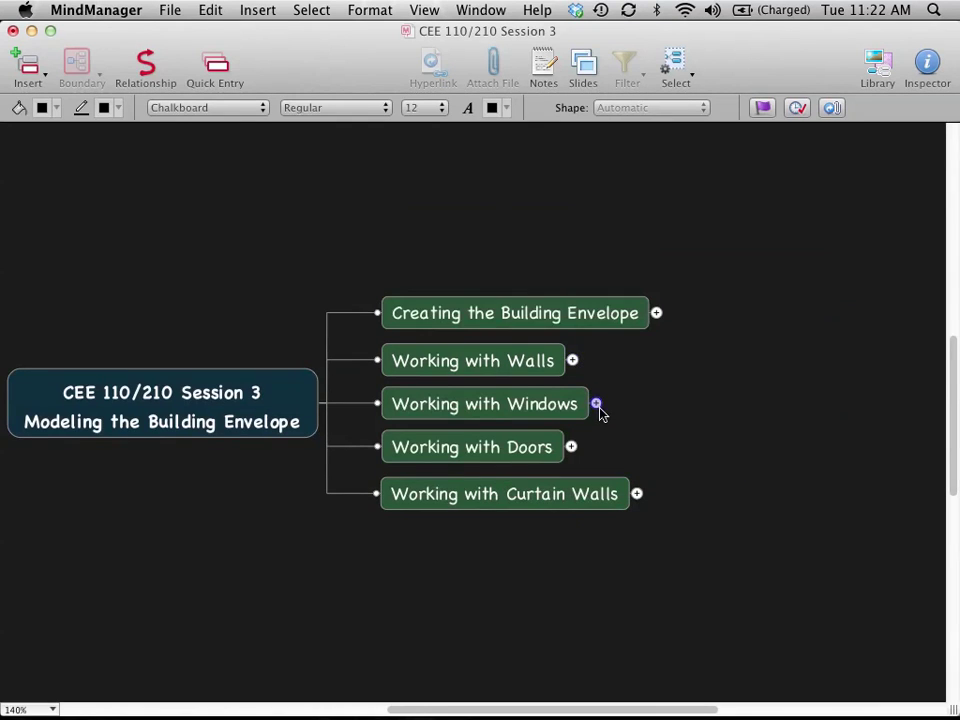
{"action": "left_click", "coordinate": [596, 404]}
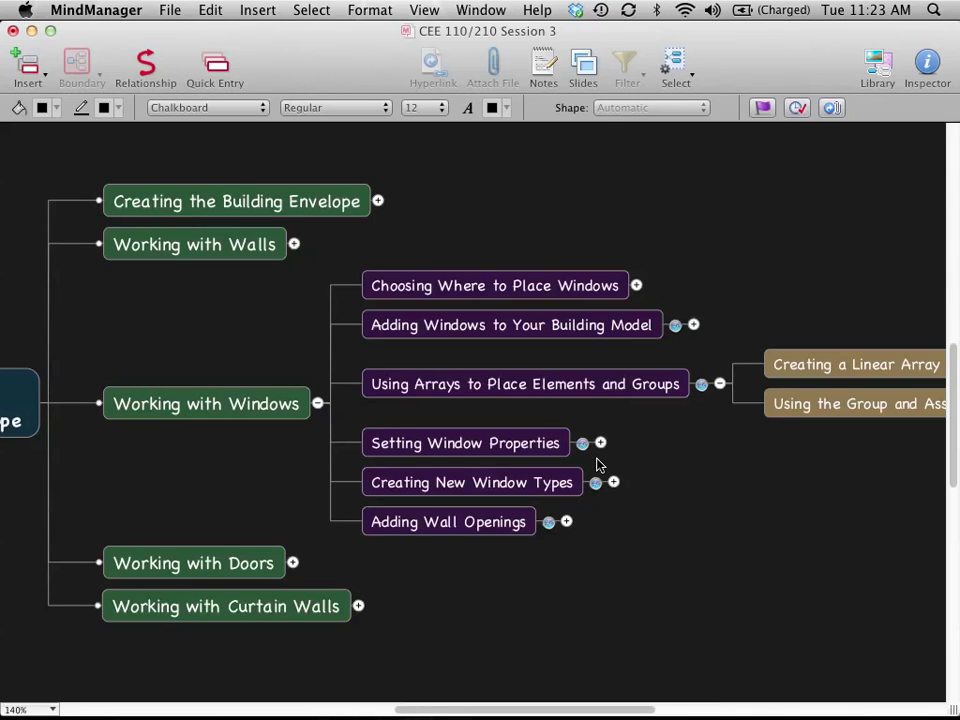
Step: Review the Choosing Where to Place Windows topic, collapse it, and expand Adding Windows to Your Building Model
{"action": "left_click", "coordinate": [636, 285]}
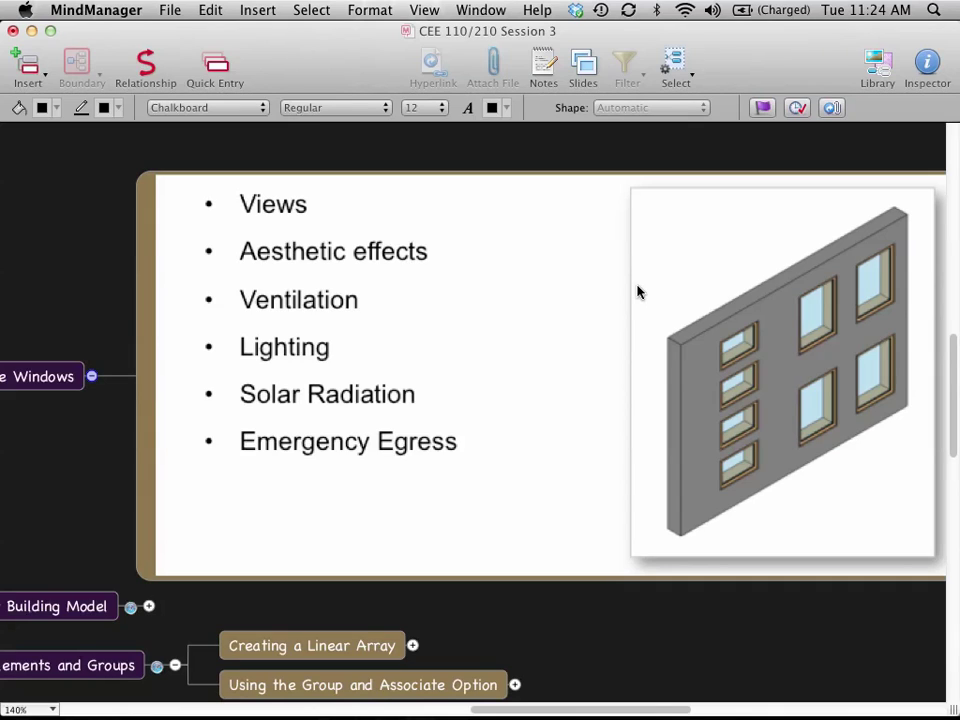
{"action": "left_click", "coordinate": [85, 379]}
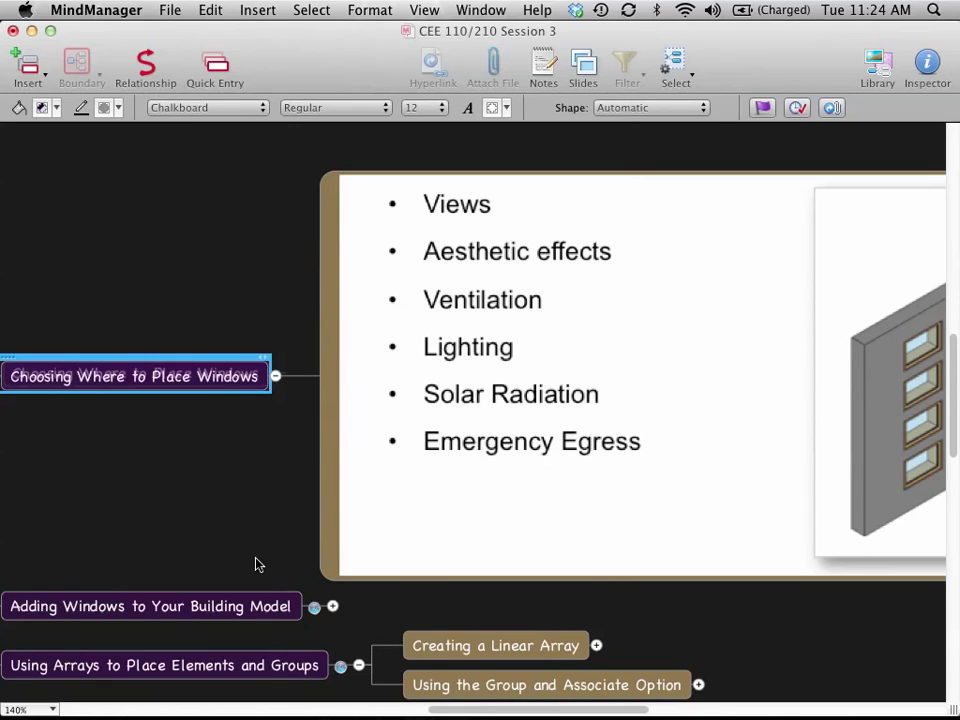
{"action": "left_click", "coordinate": [275, 377]}
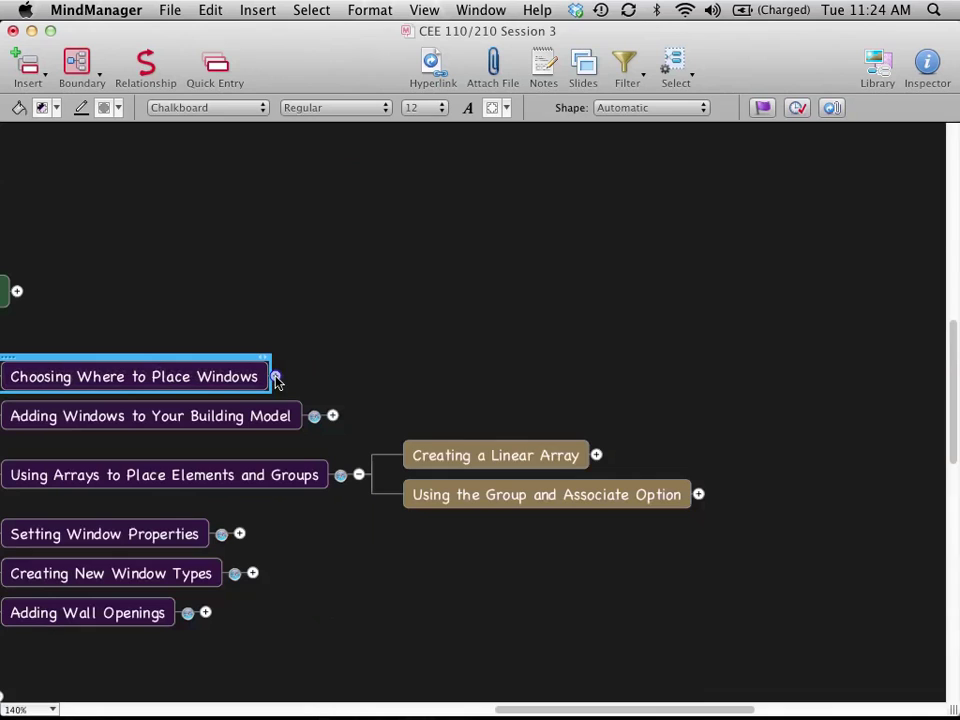
{"action": "left_click", "coordinate": [333, 416]}
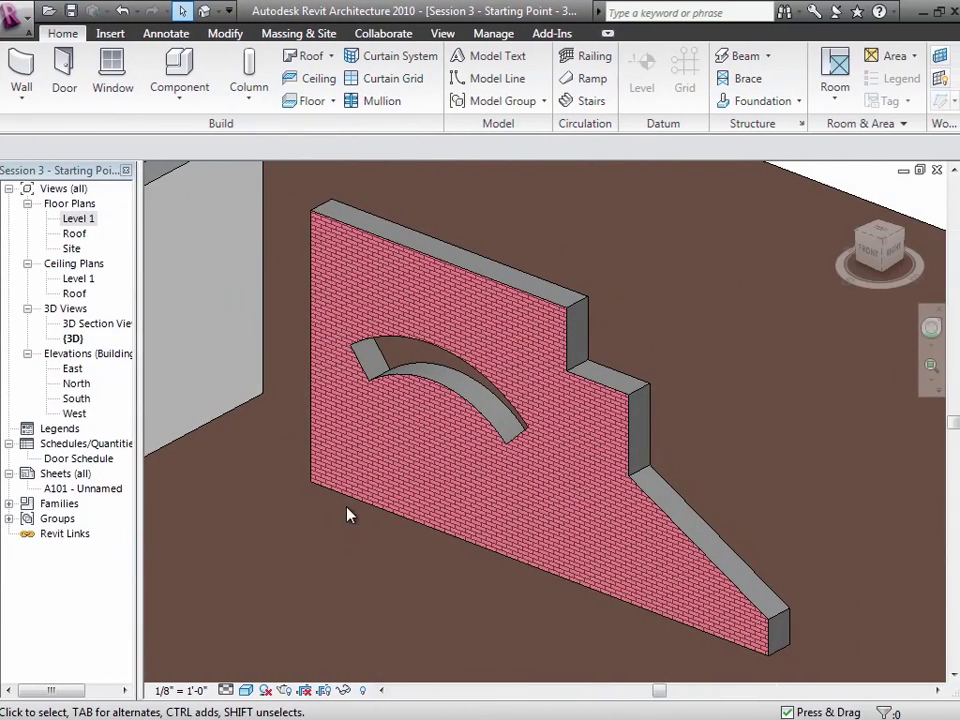
Step: Switch to Revit, fit the whole 3D model in view, and open the Level 1 floor plan
{"action": "left_click", "coordinate": [236, 440]}
{"action": "key", "text": "z"}
{"action": "key", "text": "f"}
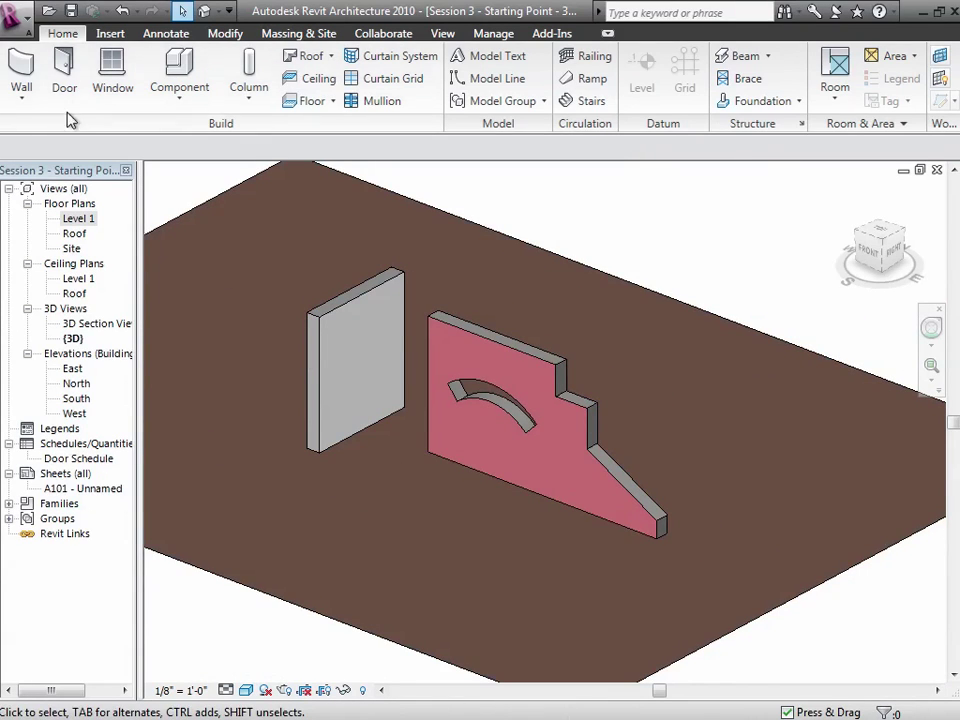
{"action": "left_click", "coordinate": [21, 97]}
{"action": "left_click", "coordinate": [115, 242]}
{"action": "double_click", "coordinate": [84, 222]}
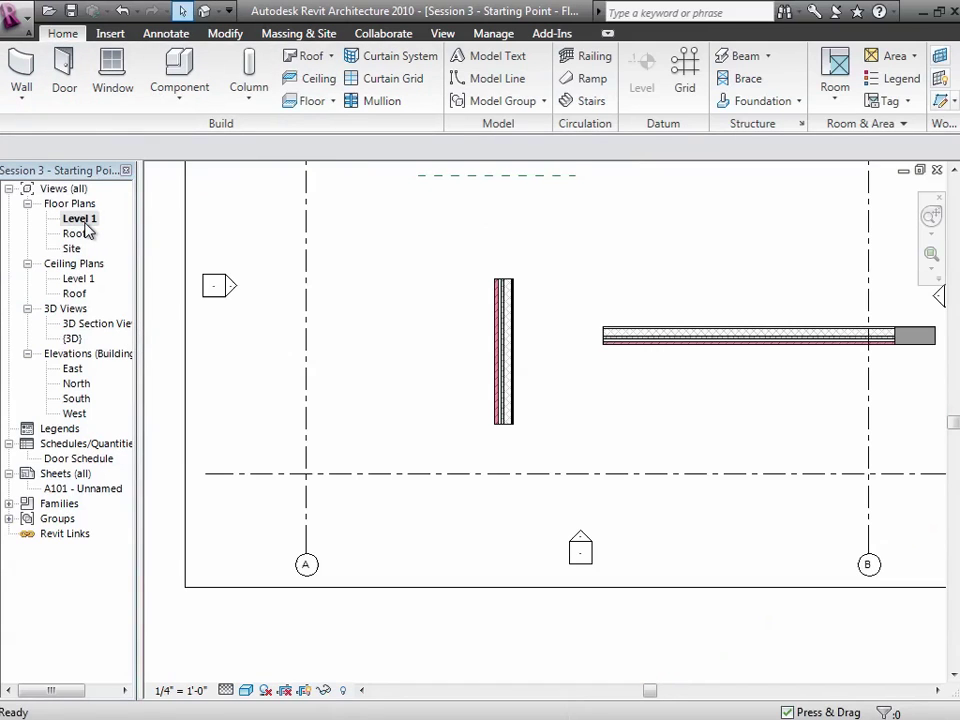
Step: Draw a horizontal Exterior - Stone Panels on Mtl. Stud wall about 28' long, just below the existing horizontal brick wall
{"action": "left_click", "coordinate": [24, 96]}
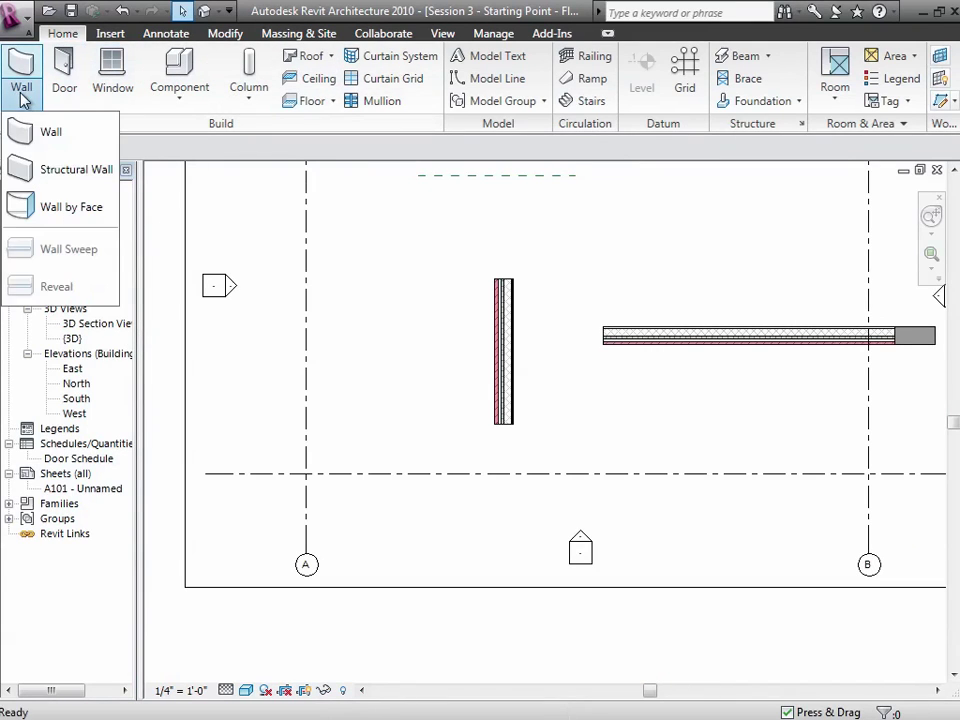
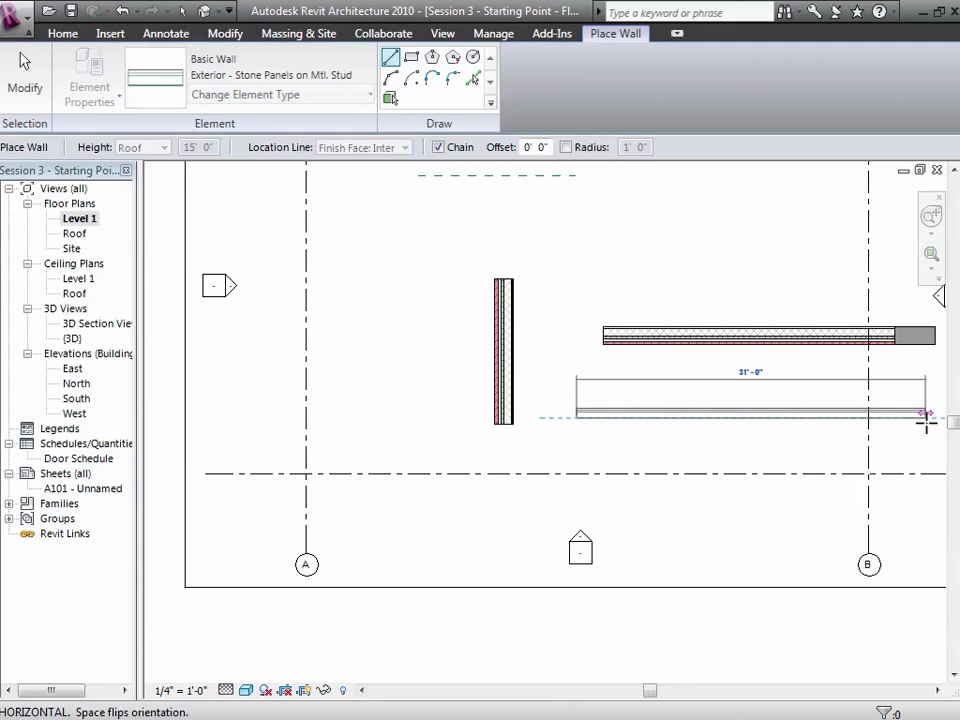
{"action": "key", "text": "Escape"}
{"action": "key", "text": "Escape"}
{"action": "key", "text": "w"}
{"action": "key", "text": "a"}
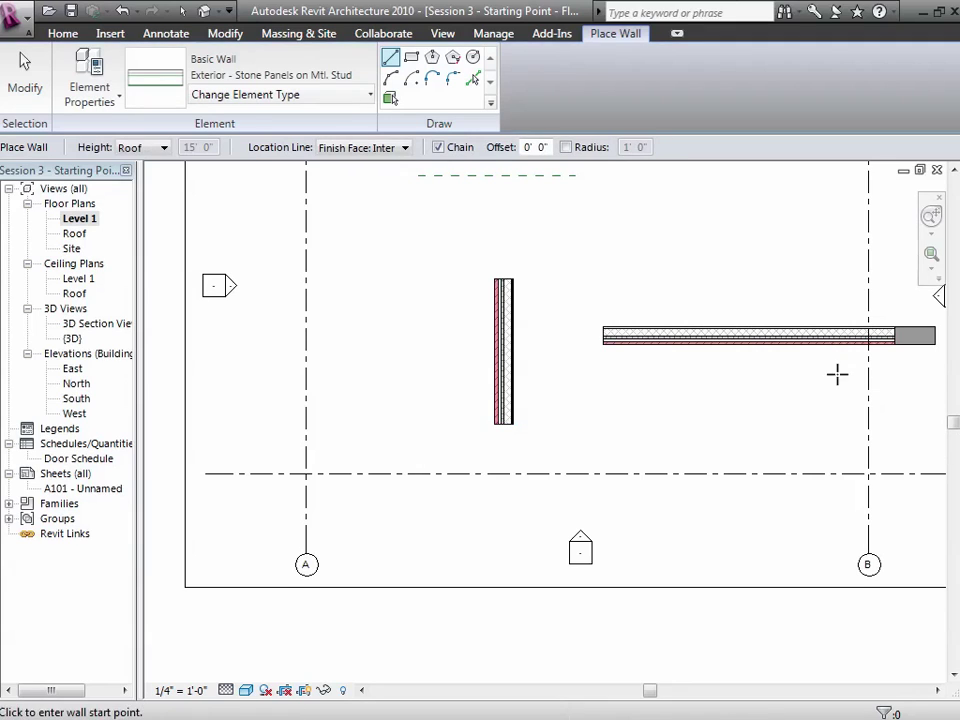
{"action": "left_click", "coordinate": [913, 444]}
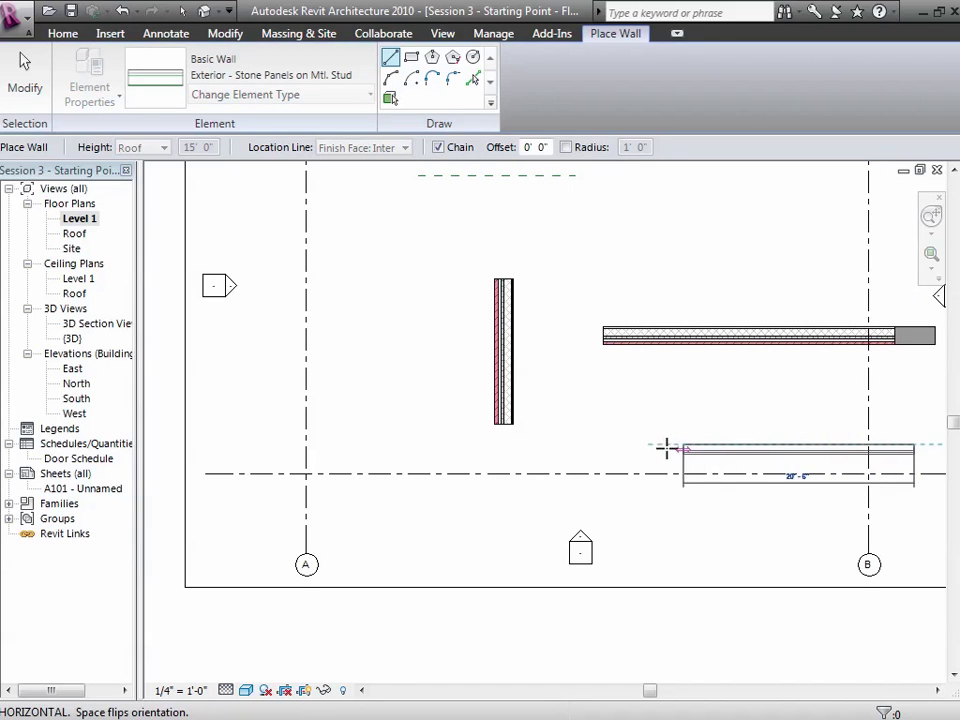
{"action": "left_click", "coordinate": [597, 448]}
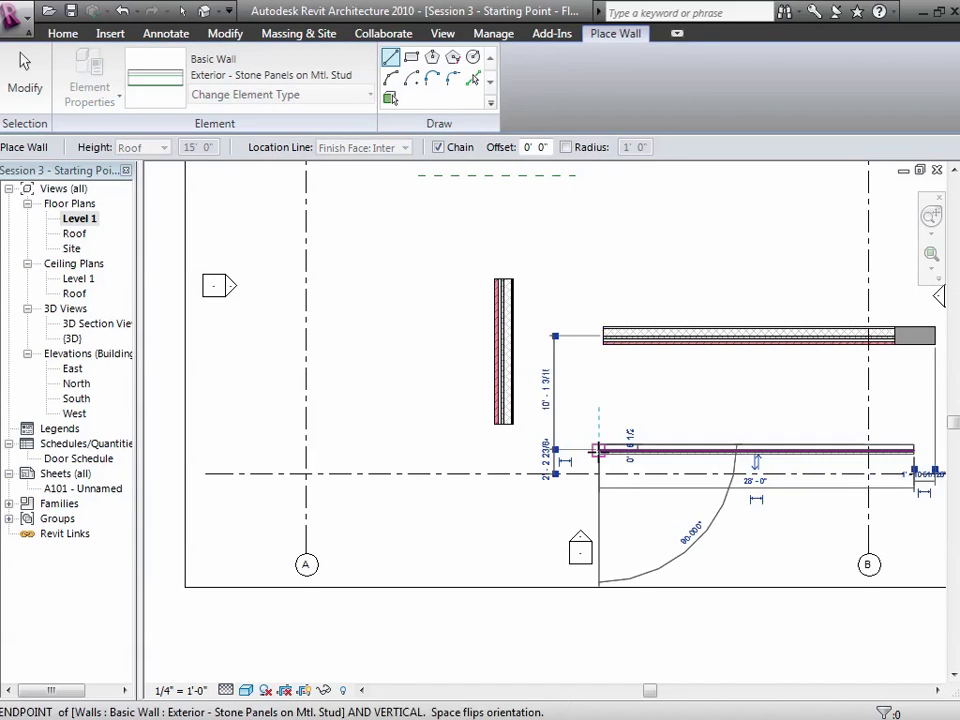
{"action": "left_click", "coordinate": [26, 86]}
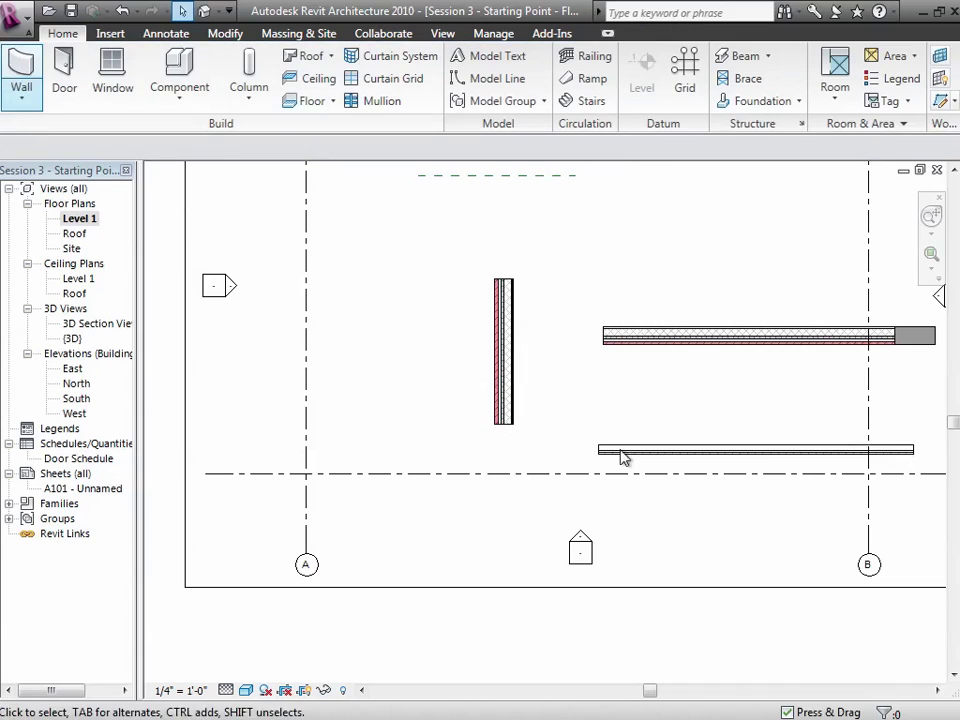
Step: Open the default 3D view and frame the new stone-panel wall
{"action": "left_click", "coordinate": [709, 458]}
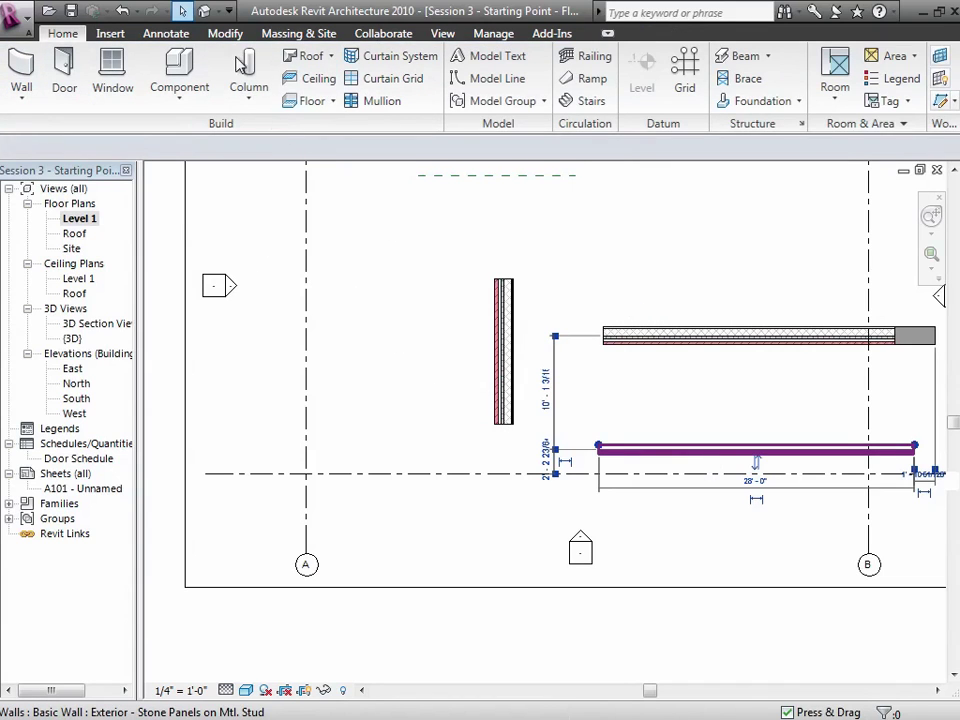
{"action": "left_click", "coordinate": [207, 20]}
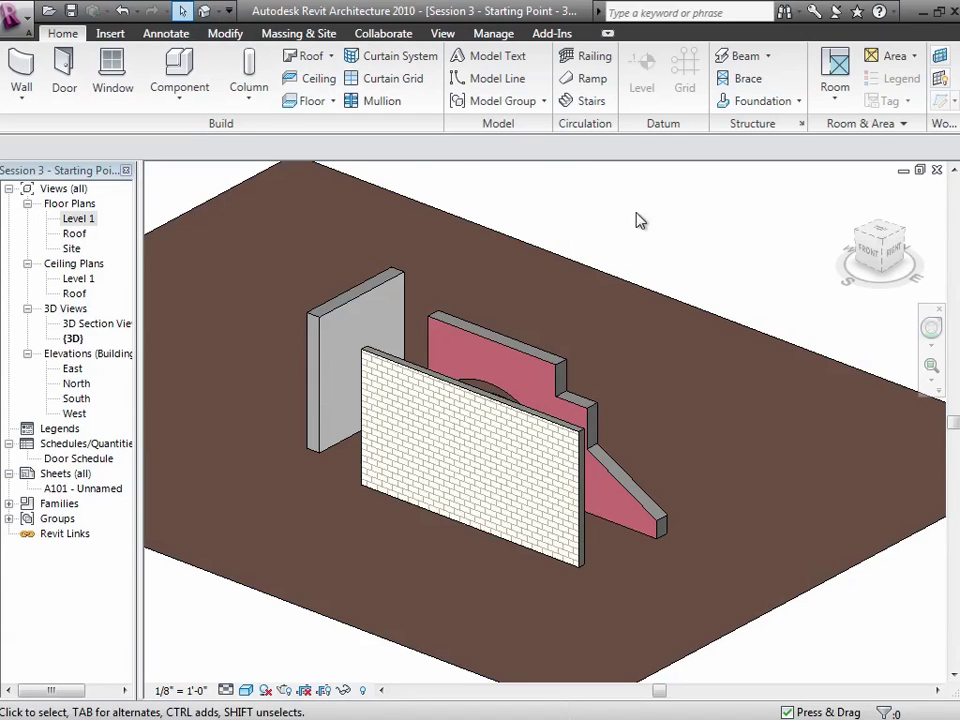
{"action": "left_click", "coordinate": [931, 366]}
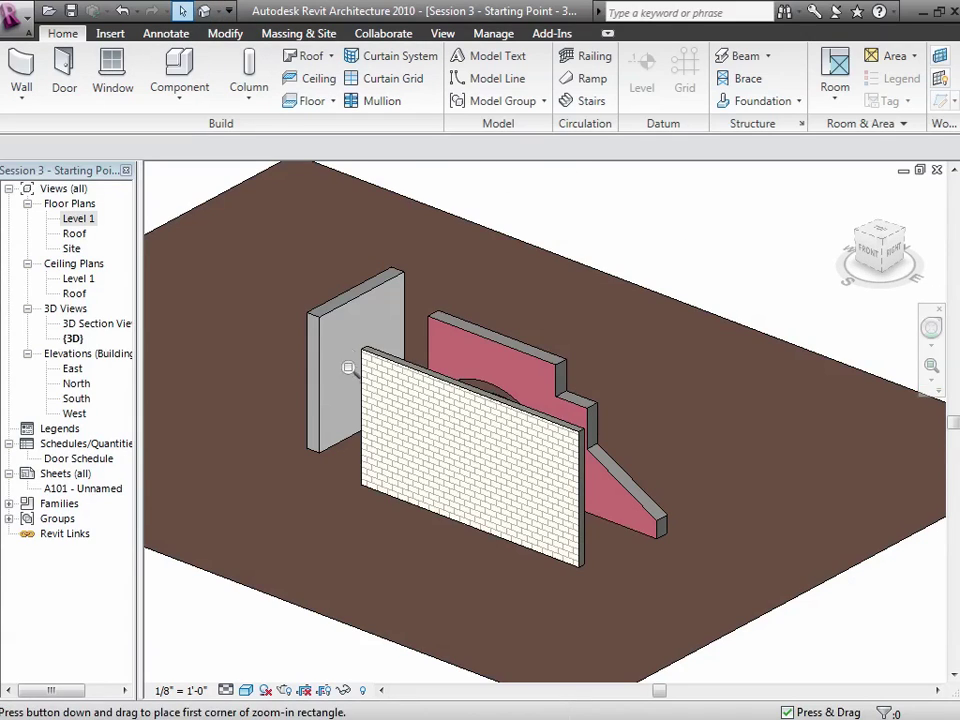
{"action": "left_click_drag", "start_coordinate": [350, 339], "coordinate": [606, 591]}
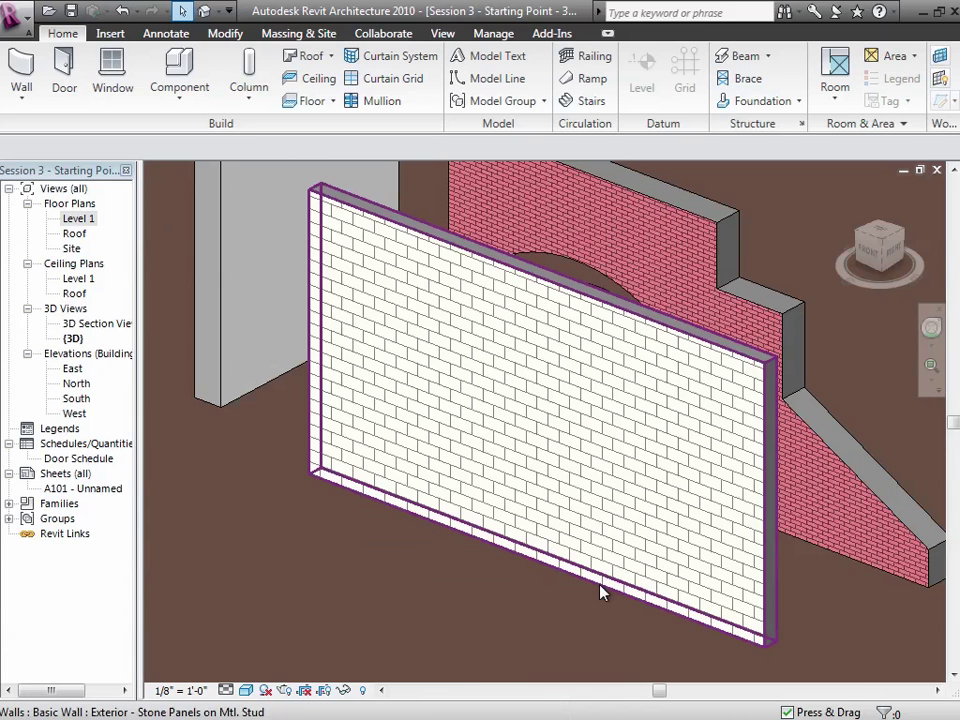
Step: Place four Fixed 36" x 48" windows in a row along the stone-panel wall
{"action": "left_click", "coordinate": [106, 72]}
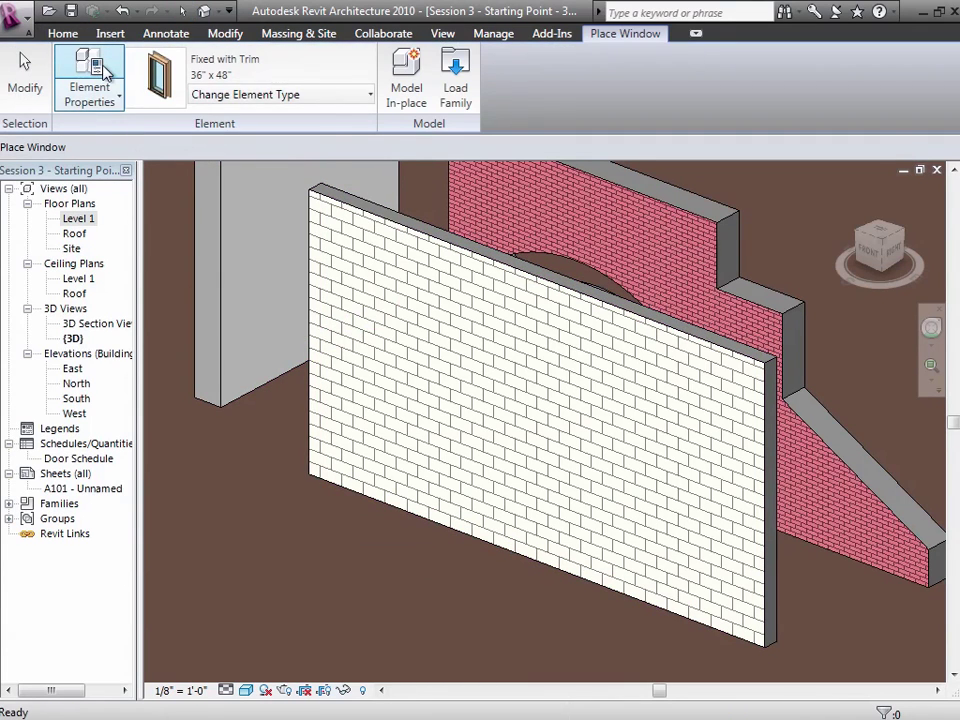
{"action": "left_click", "coordinate": [218, 97]}
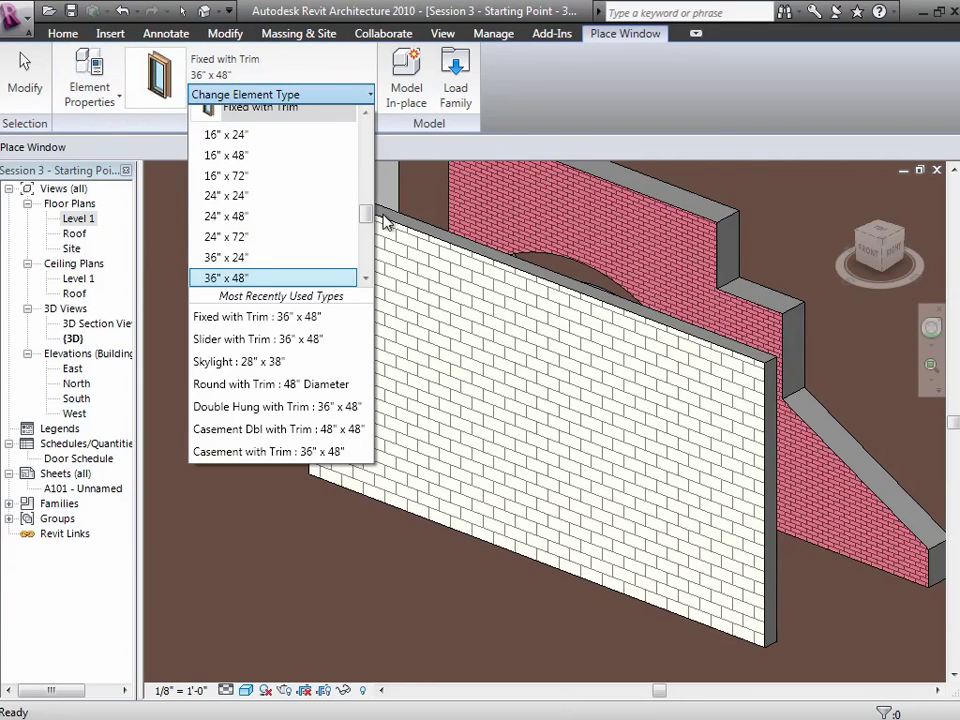
{"action": "mouse_move", "coordinate": [368, 214]}
{"action": "left_mouse_down"}
{"action": "mouse_move", "coordinate": [370, 245]}
{"action": "mouse_move", "coordinate": [366, 160]}
{"action": "mouse_move", "coordinate": [366, 193]}
{"action": "left_mouse_up"}
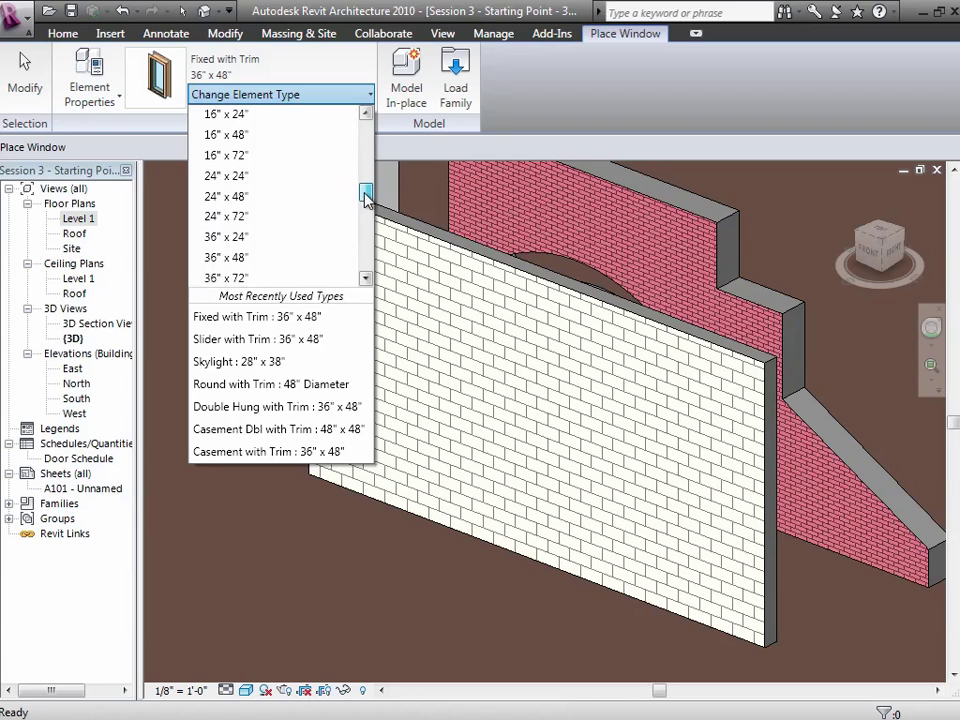
{"action": "left_click", "coordinate": [245, 268]}
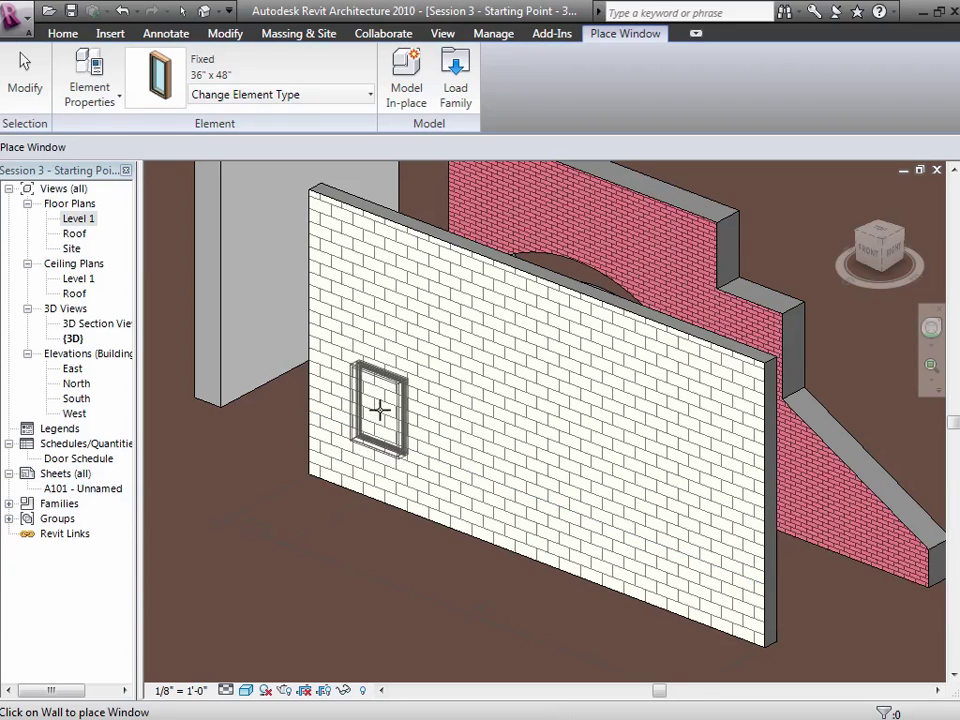
{"action": "left_click", "coordinate": [379, 407]}
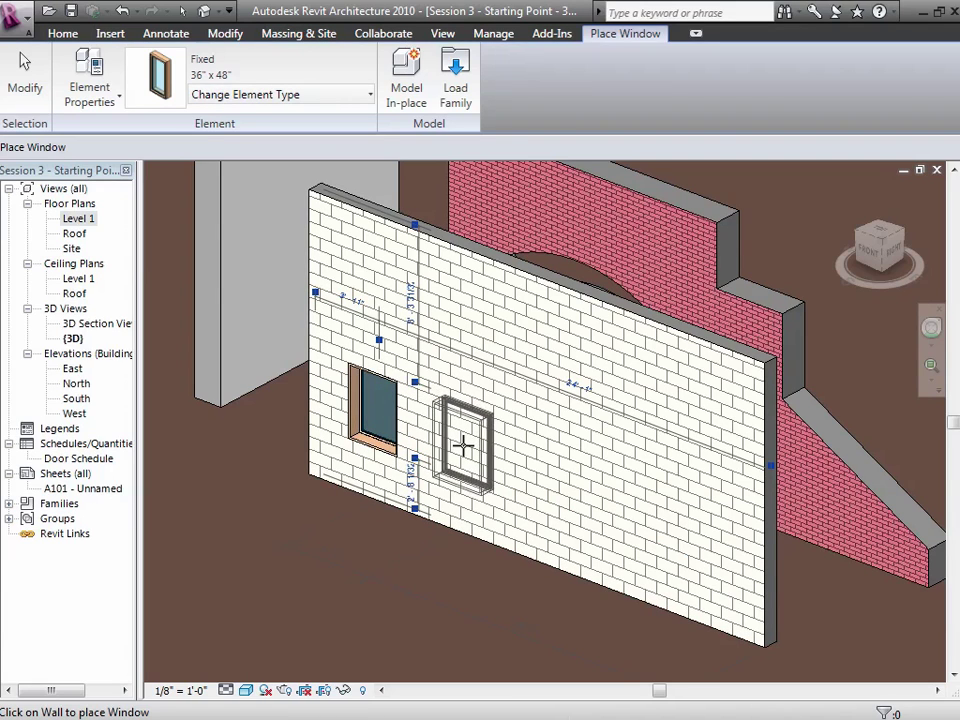
{"action": "left_click", "coordinate": [460, 442]}
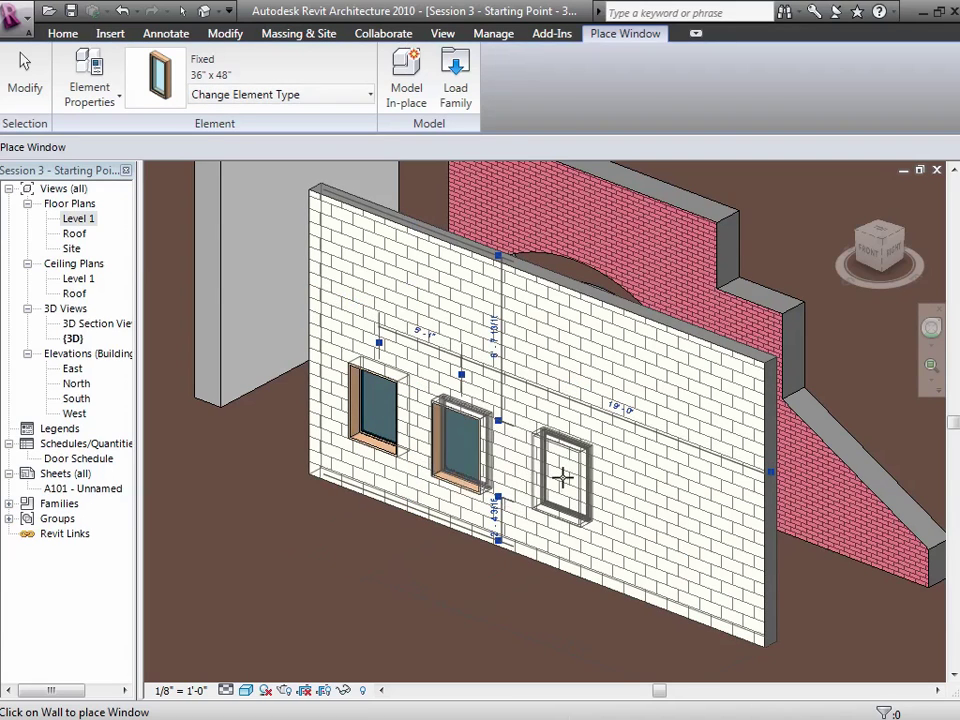
{"action": "left_click", "coordinate": [545, 473]}
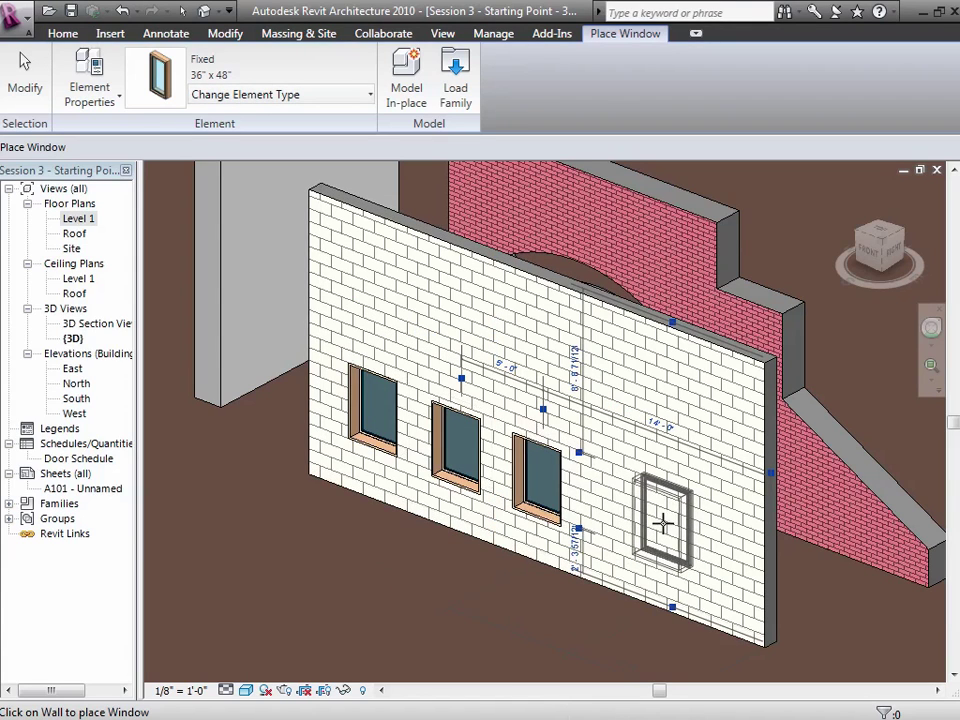
{"action": "left_click", "coordinate": [668, 525]}
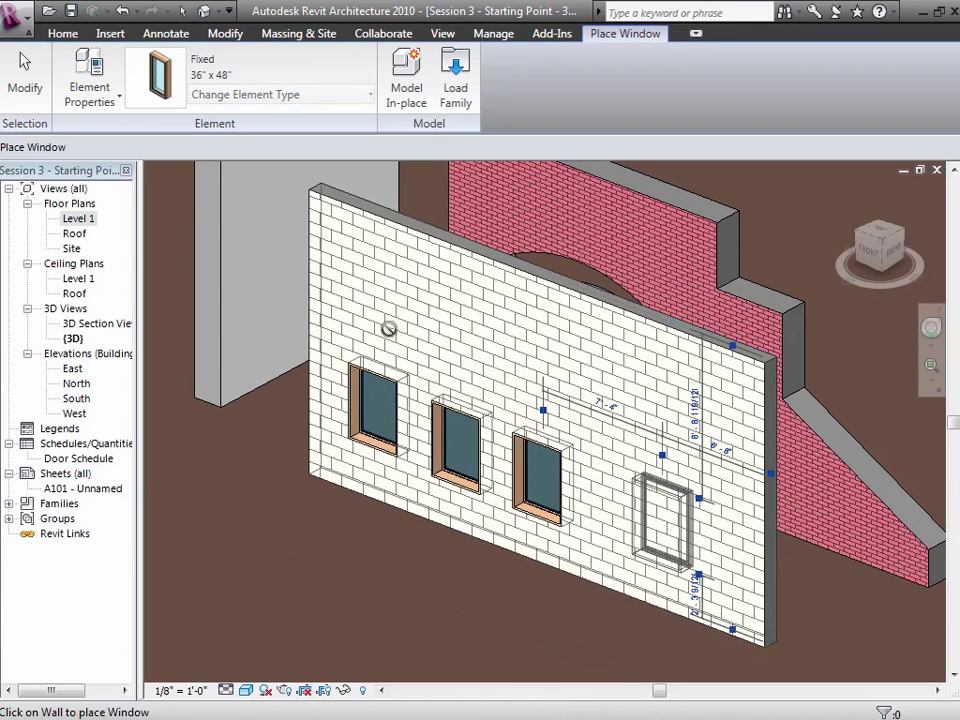
{"action": "left_click", "coordinate": [22, 80]}
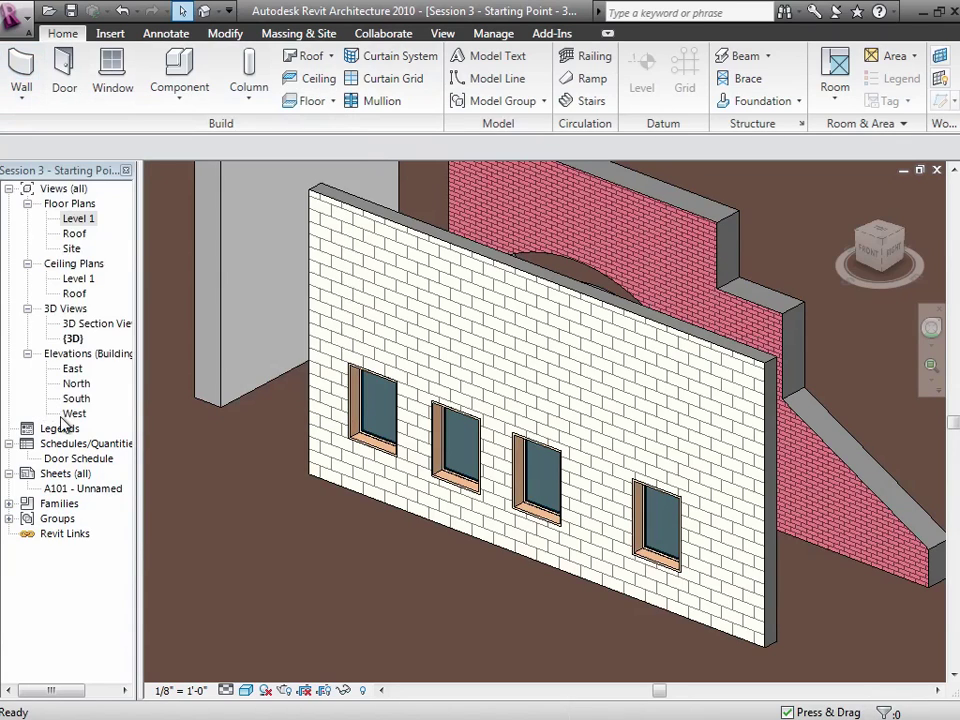
Step: Set the sill height of all four windows in the stone-panel wall to 3' 0" together
{"action": "left_click", "coordinate": [352, 444]}
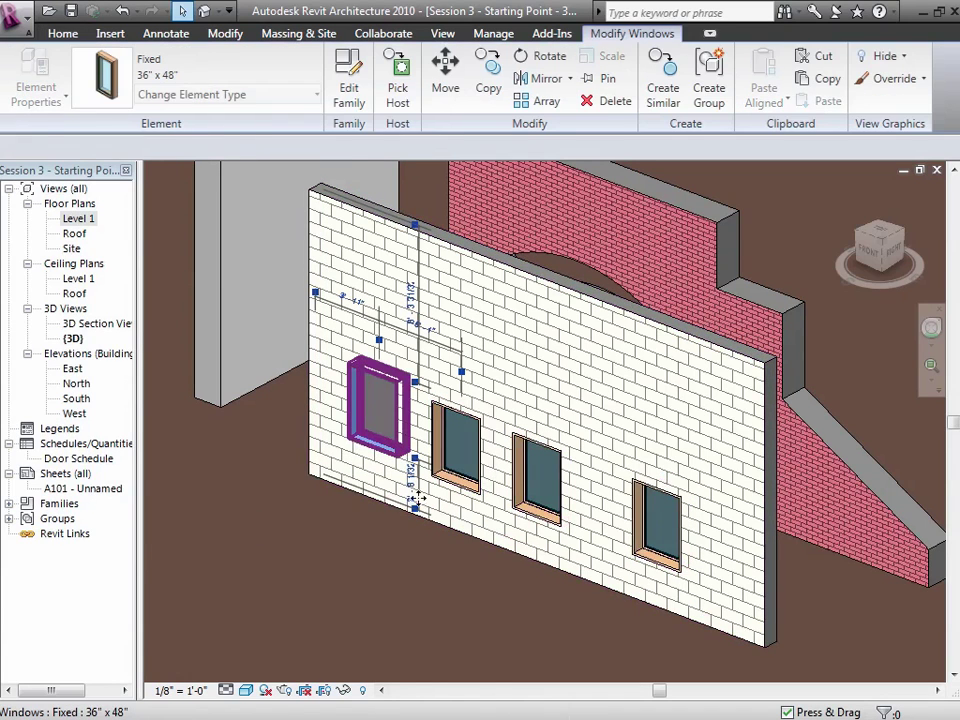
{"action": "left_click", "coordinate": [470, 485], "text": "ctrl"}
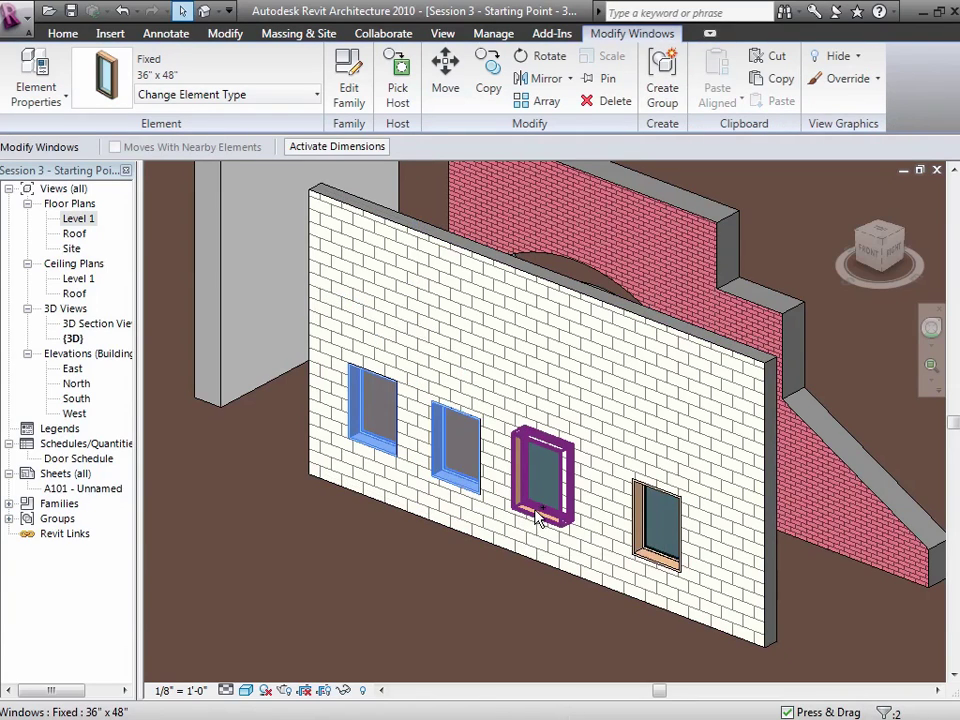
{"action": "left_click", "coordinate": [647, 564], "text": "ctrl"}
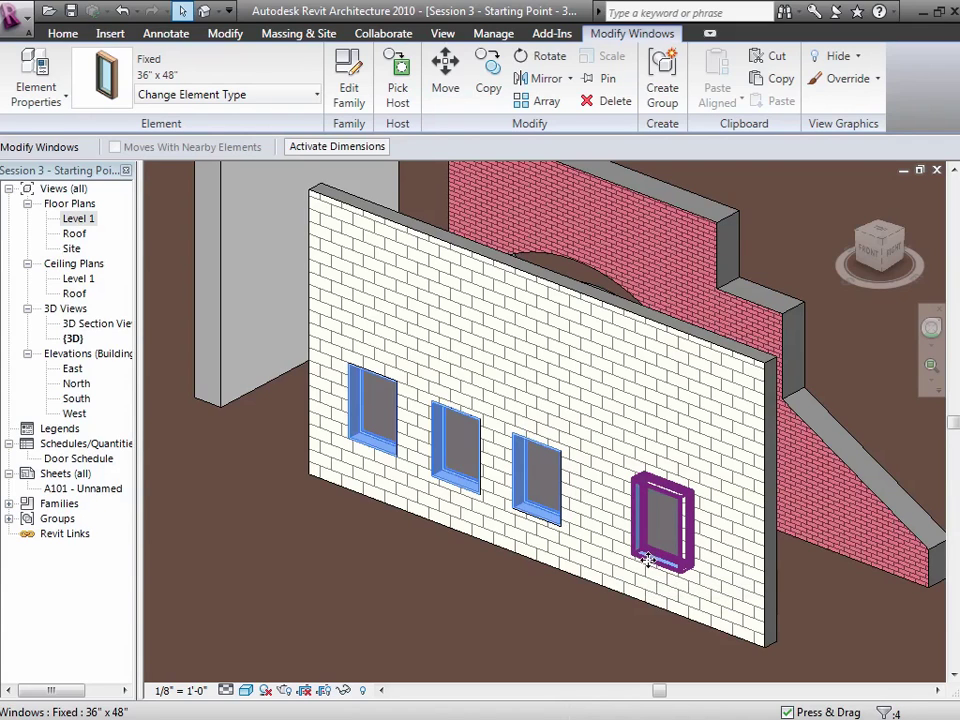
{"action": "left_click", "coordinate": [60, 102]}
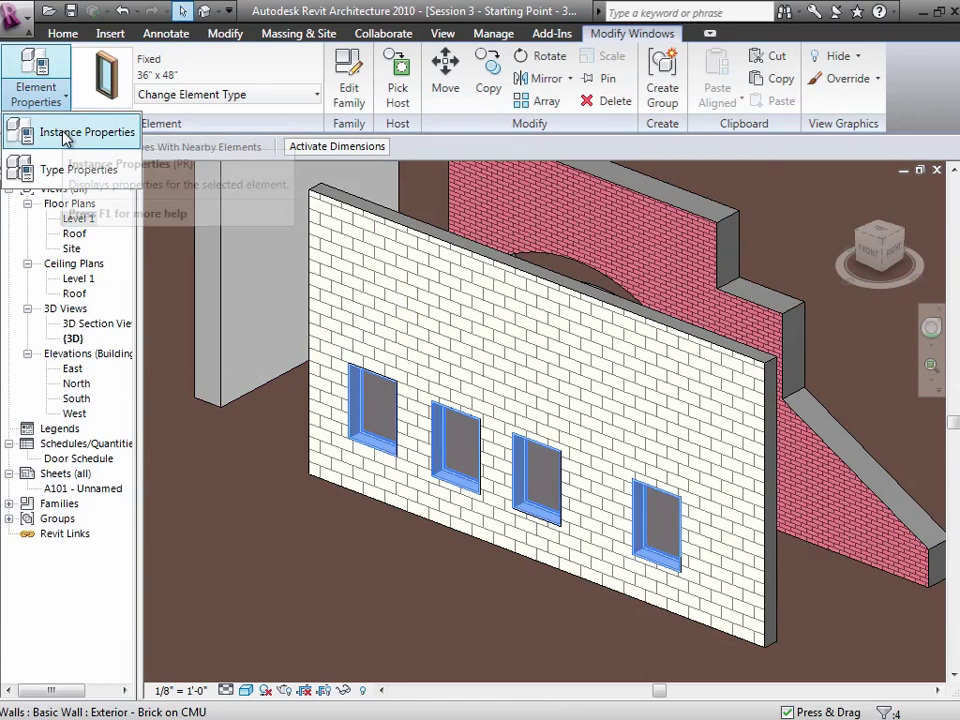
{"action": "left_click", "coordinate": [64, 133]}
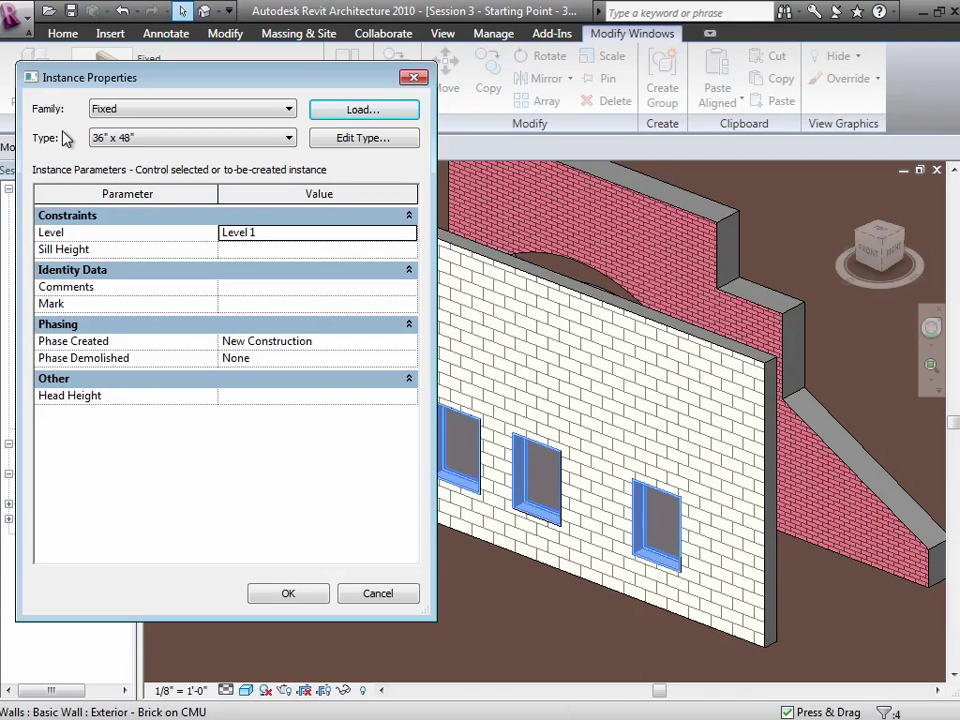
{"action": "left_click", "coordinate": [260, 249]}
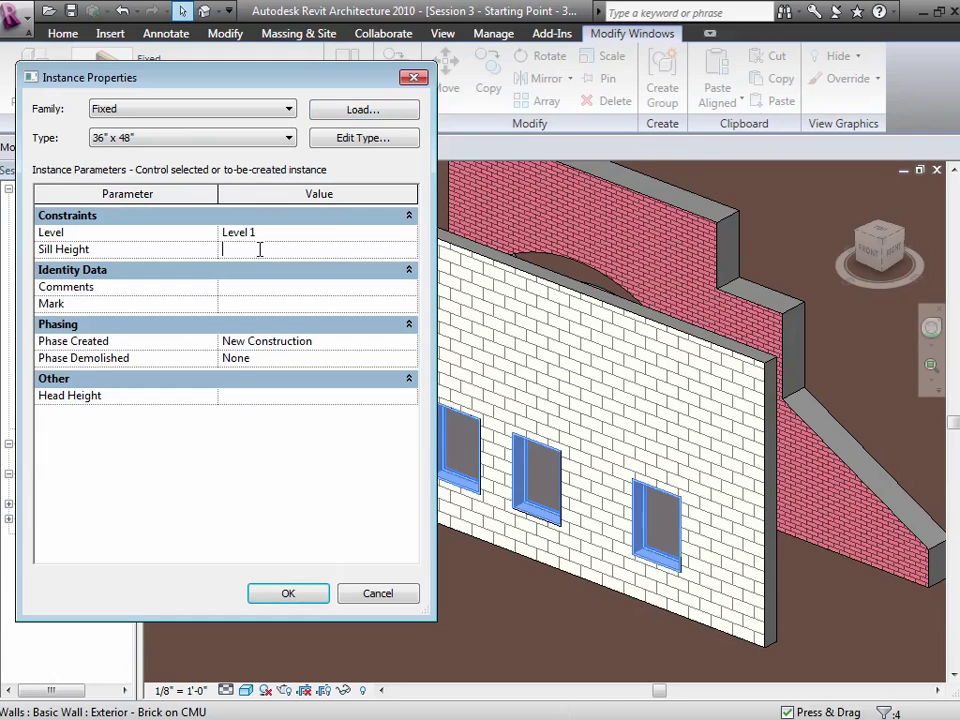
{"action": "type", "text": "3"}
{"action": "key", "text": "Tab"}
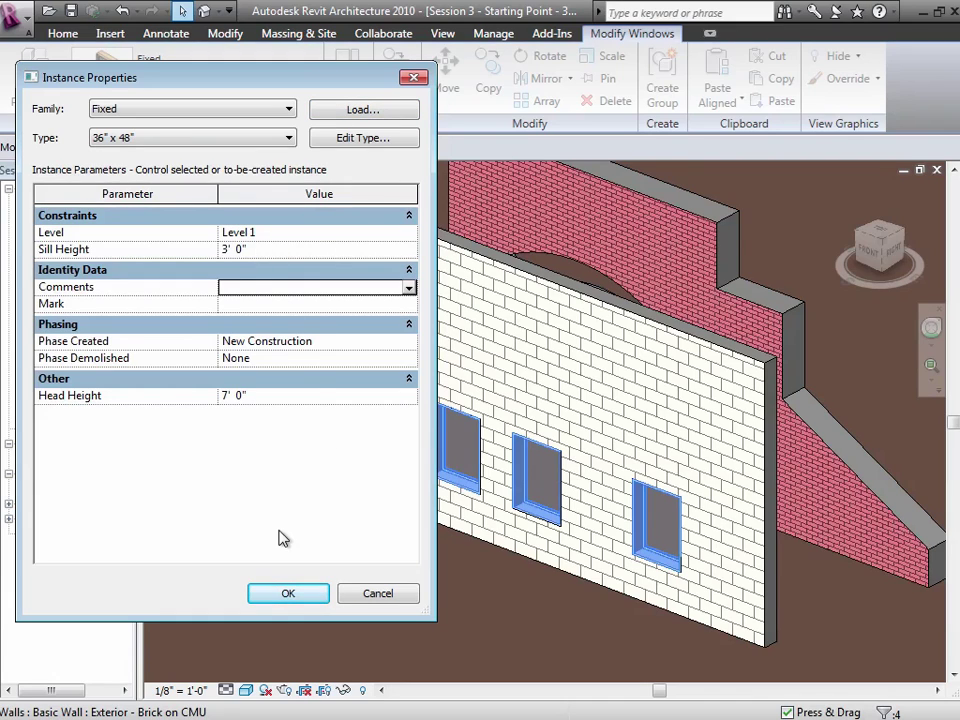
{"action": "left_click", "coordinate": [298, 597]}
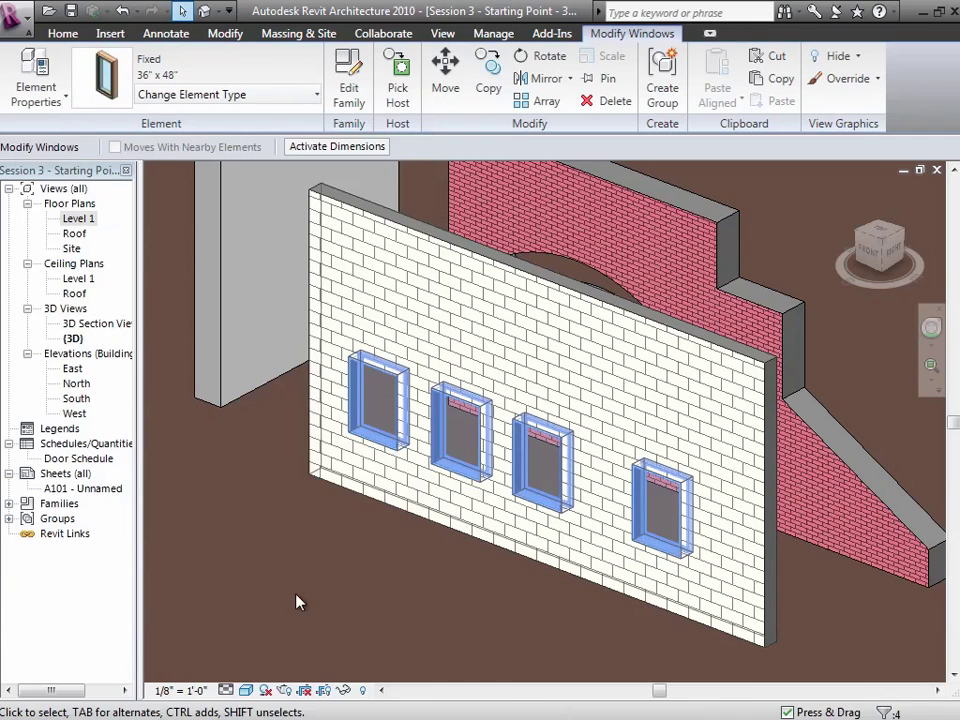
{"action": "left_click", "coordinate": [296, 601]}
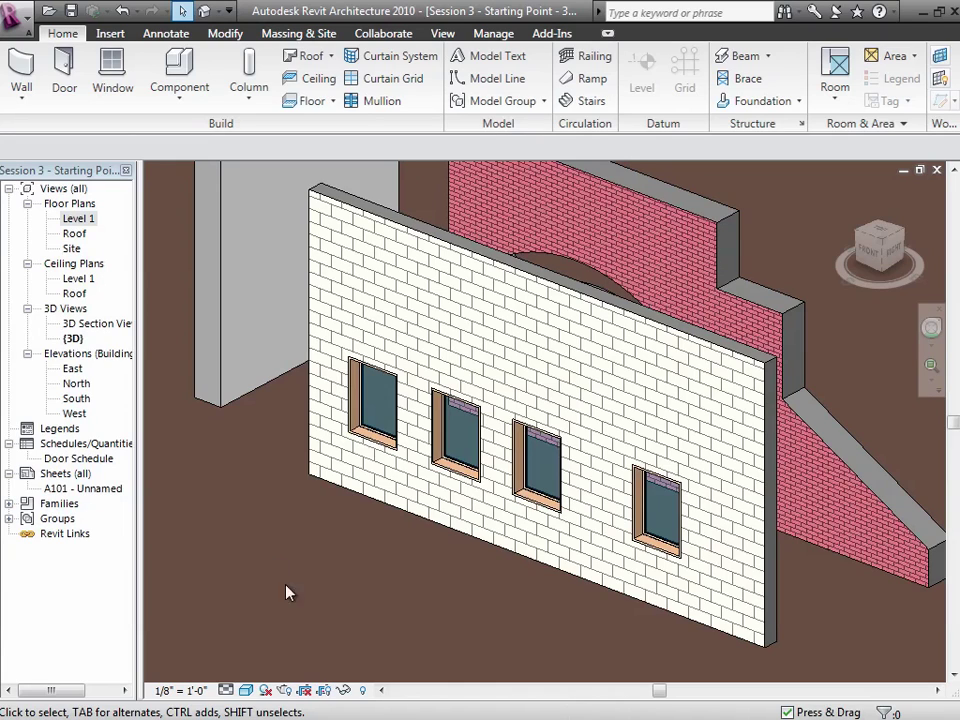
Step: Open the Level 1 floor plan, zoom in on the stone-panel wall, and inspect the first two windows' temporary dimensions
{"action": "double_click", "coordinate": [80, 219]}
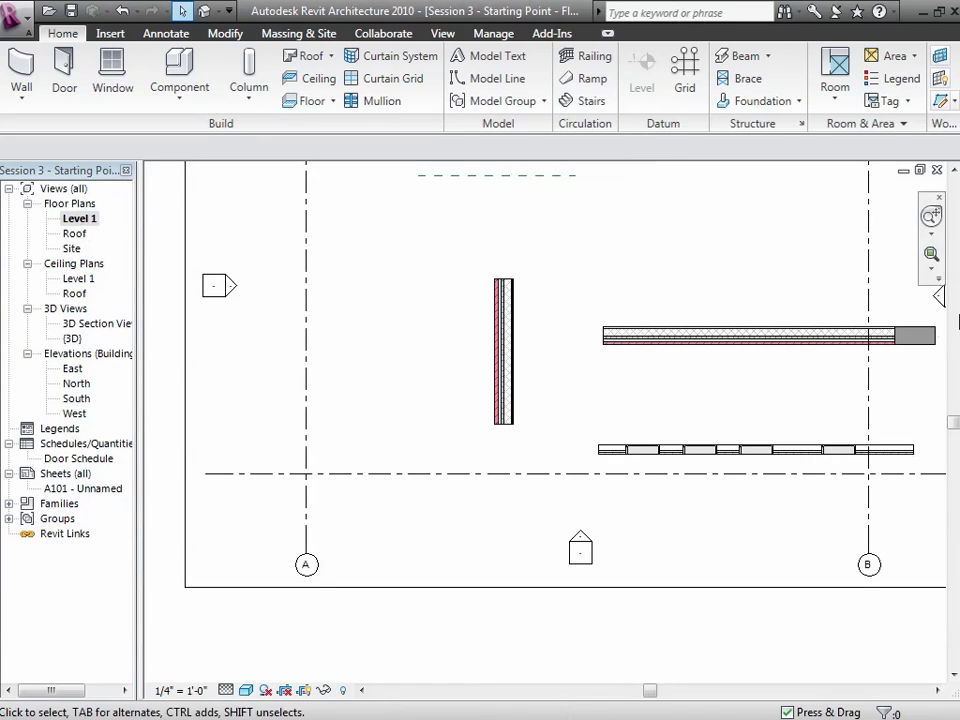
{"action": "left_click", "coordinate": [930, 256]}
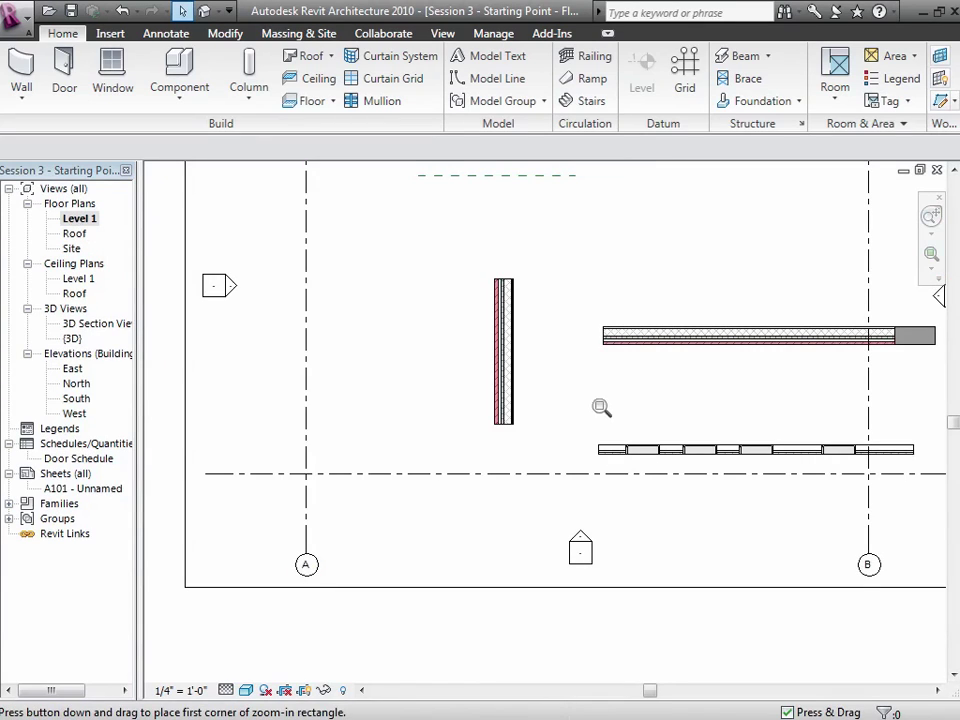
{"action": "left_click_drag", "start_coordinate": [591, 396], "coordinate": [792, 514]}
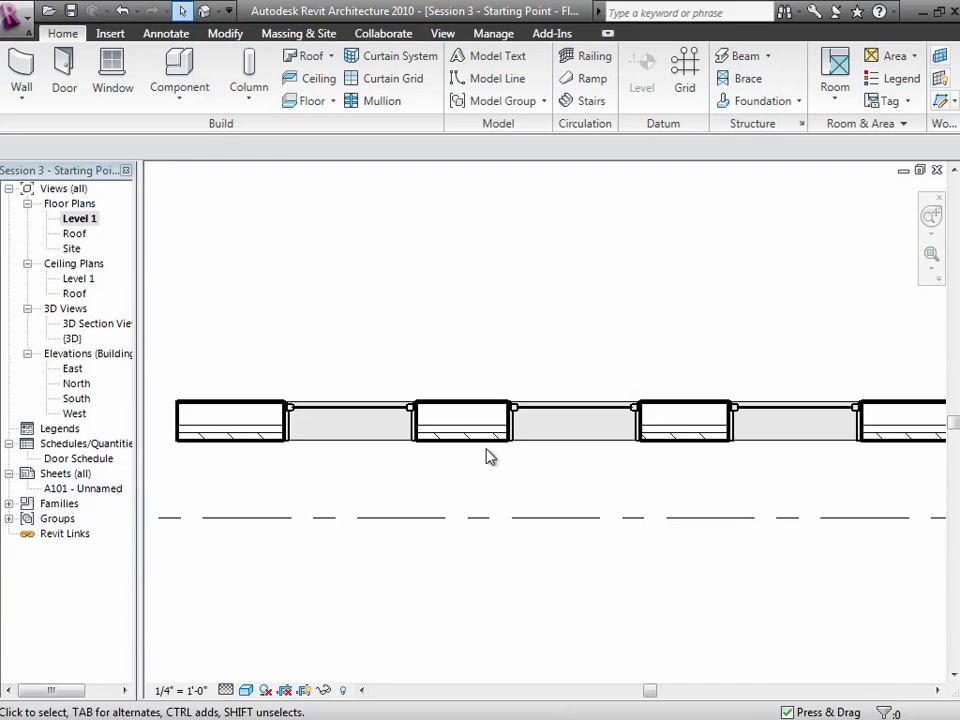
{"action": "left_click", "coordinate": [386, 420]}
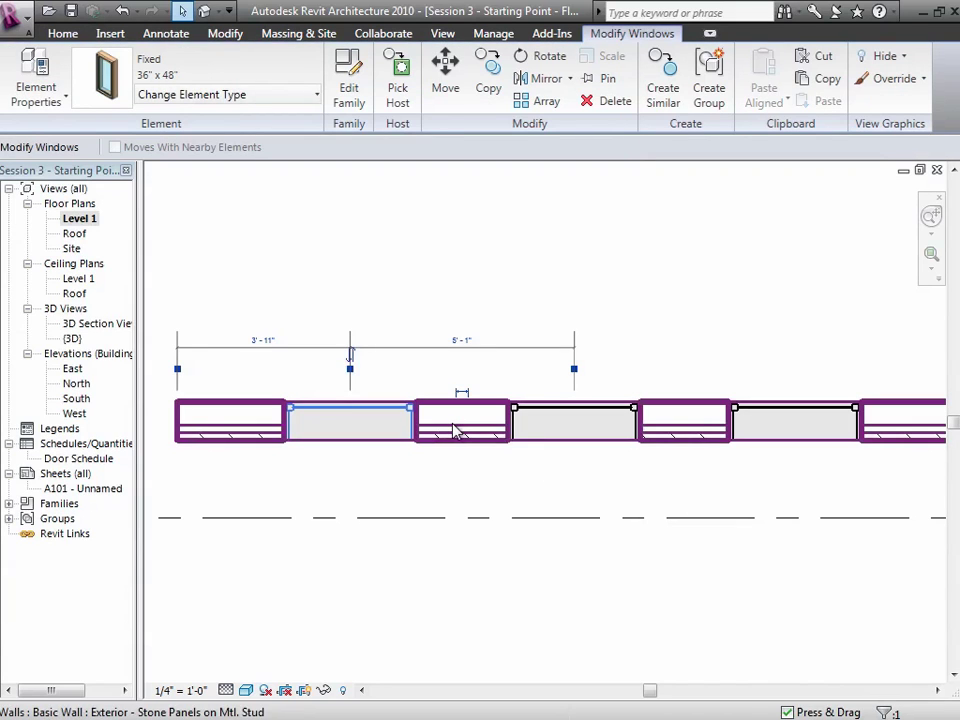
{"action": "left_click", "coordinate": [570, 414]}
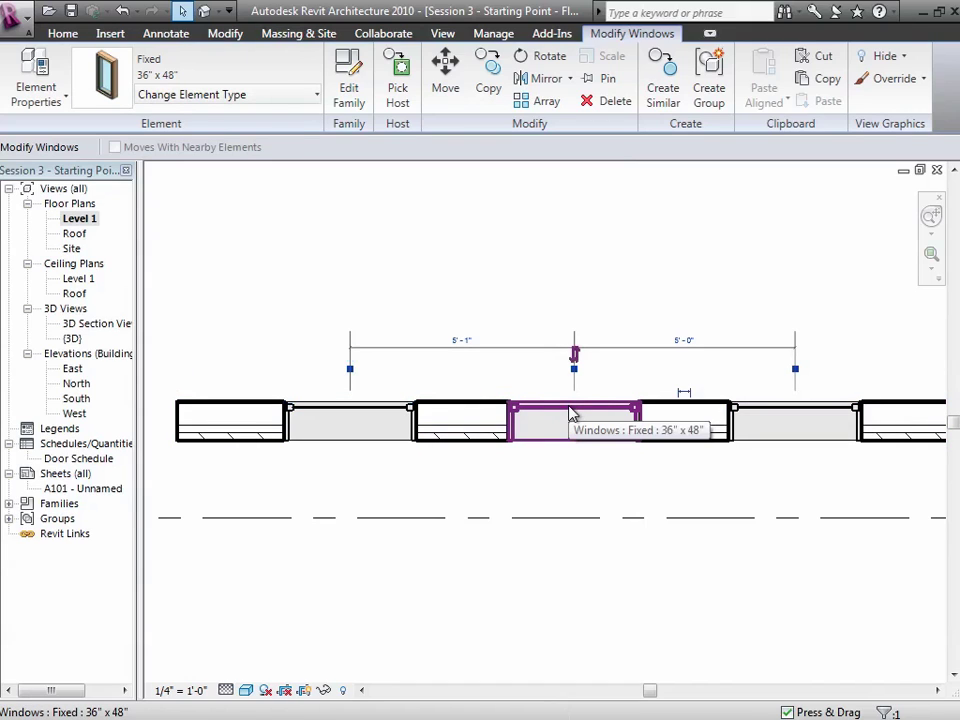
{"action": "left_click", "coordinate": [537, 607]}
Step: Shift the leftmost window along the wall and set its center-to-center distance to the second window to 4'
{"action": "left_click", "coordinate": [338, 417]}
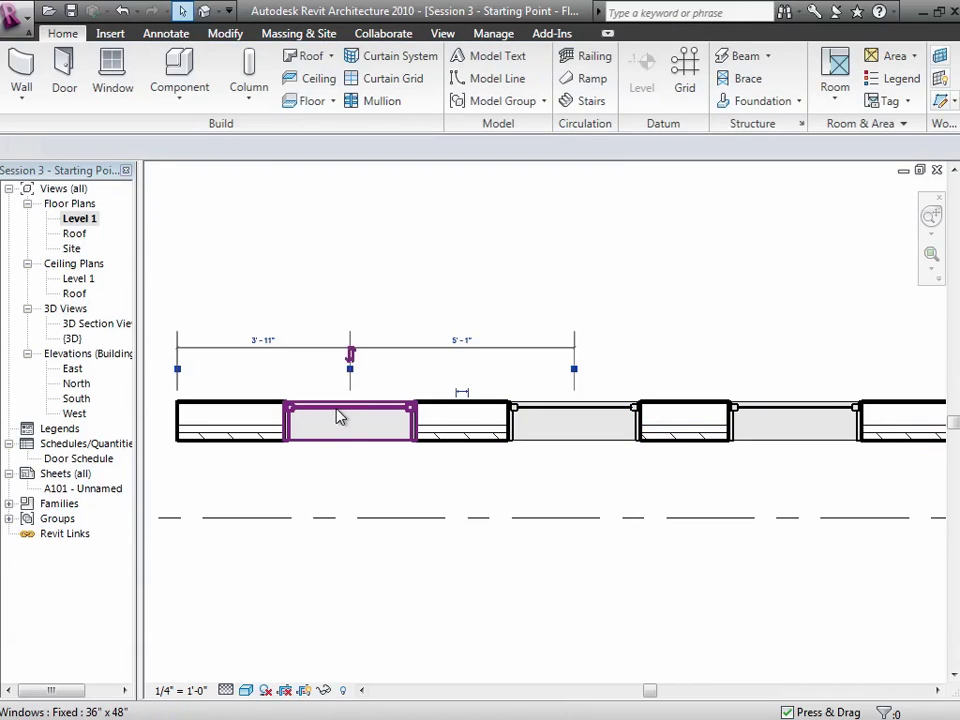
{"action": "left_click_drag", "start_coordinate": [338, 417], "coordinate": [339, 551]}
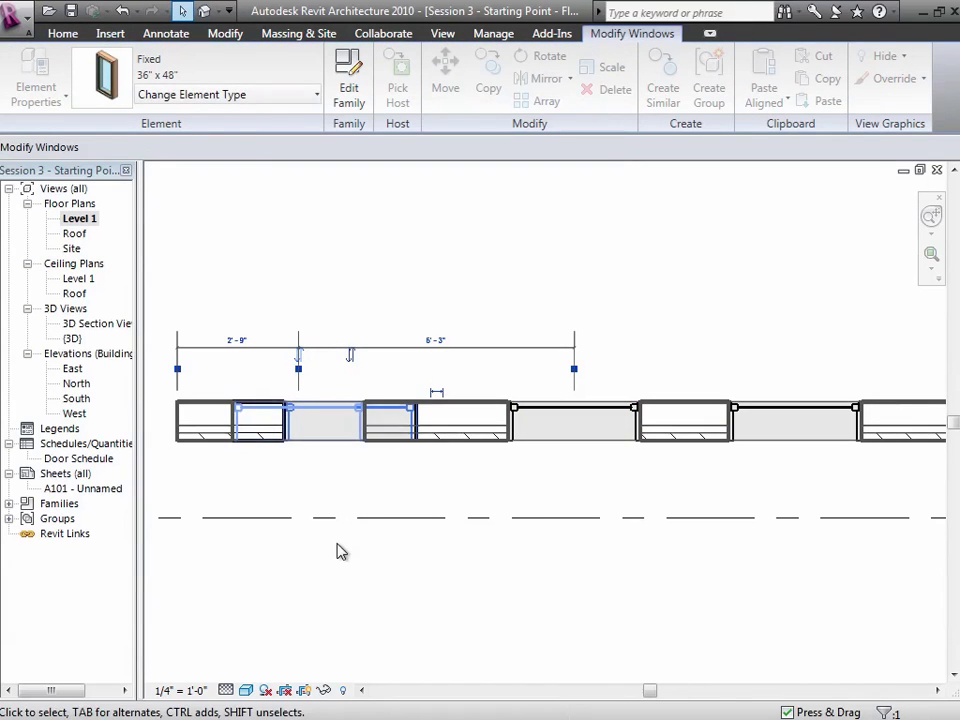
{"action": "left_click", "coordinate": [437, 340]}
{"action": "type", "text": "4"}
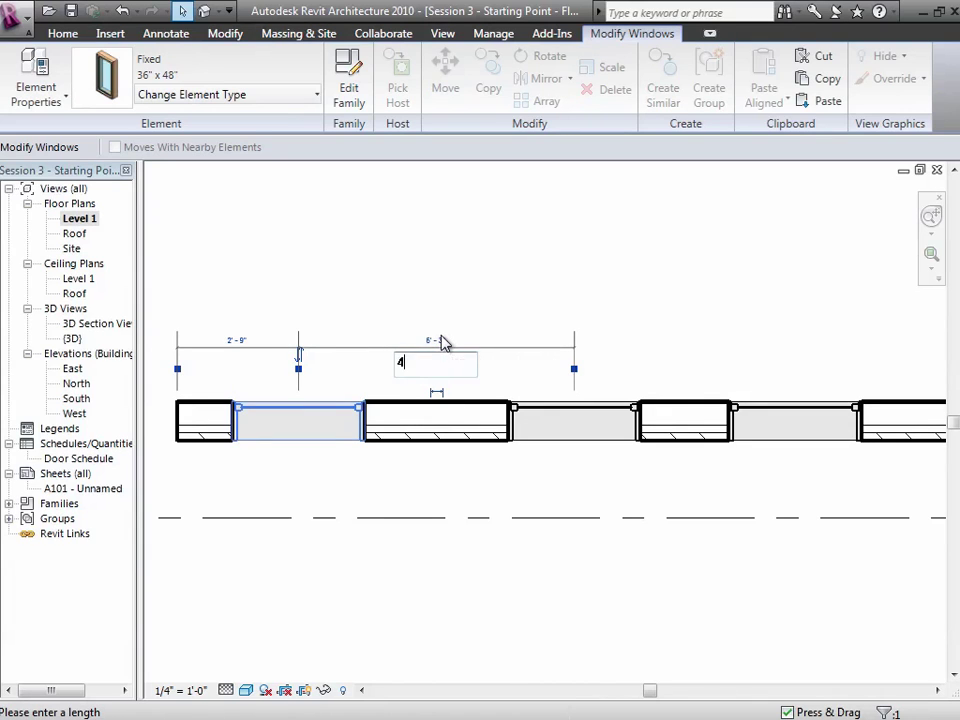
{"action": "key", "text": "Return"}
{"action": "left_click", "coordinate": [443, 574]}
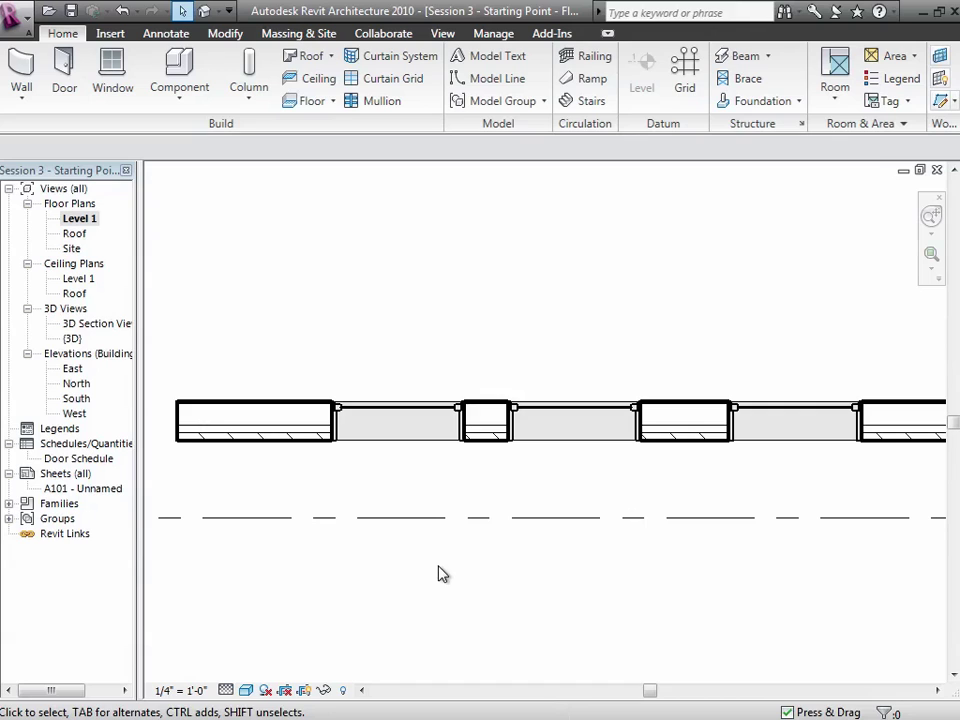
Step: Make the leftmost window's temporary dimensions permanent and lock the segment between the wall end and the window
{"action": "left_click", "coordinate": [422, 418]}
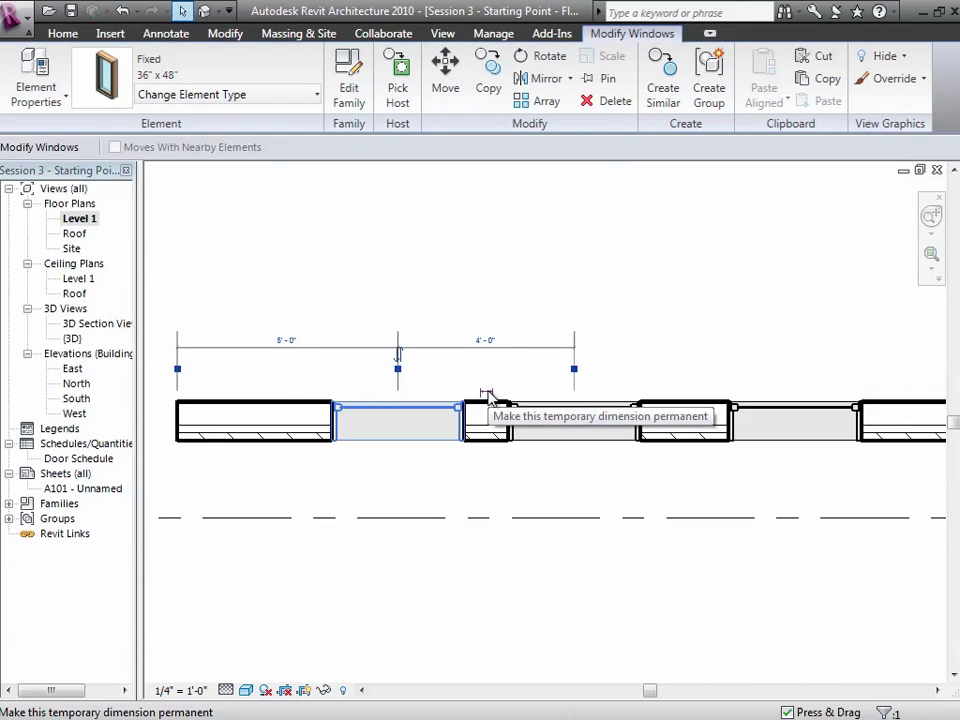
{"action": "left_click", "coordinate": [486, 394]}
{"action": "left_click", "coordinate": [302, 376]}
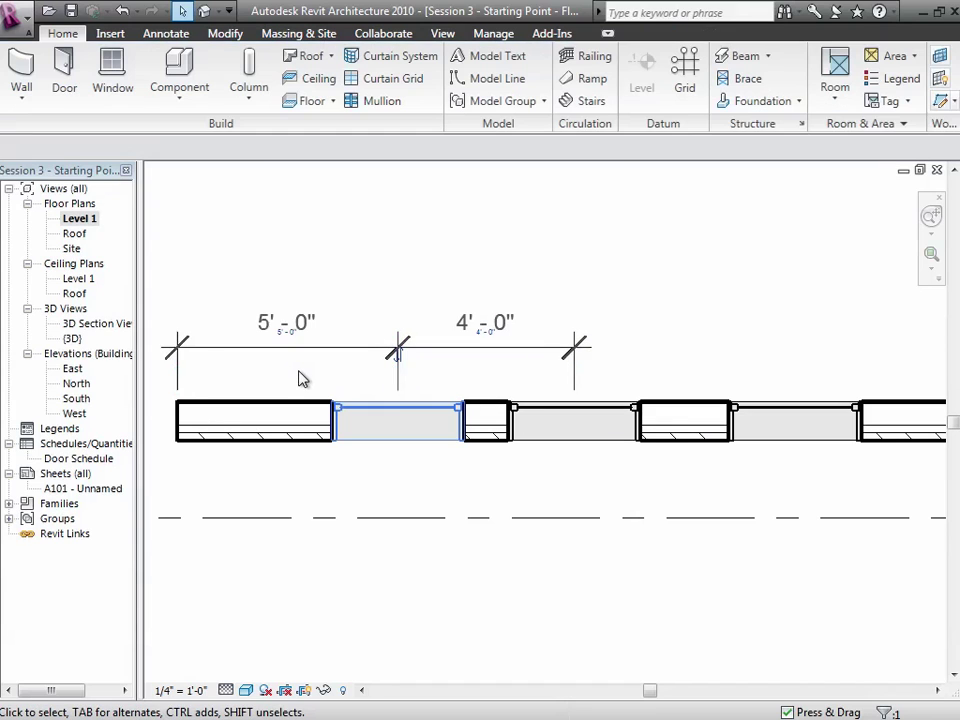
{"action": "left_click", "coordinate": [305, 357]}
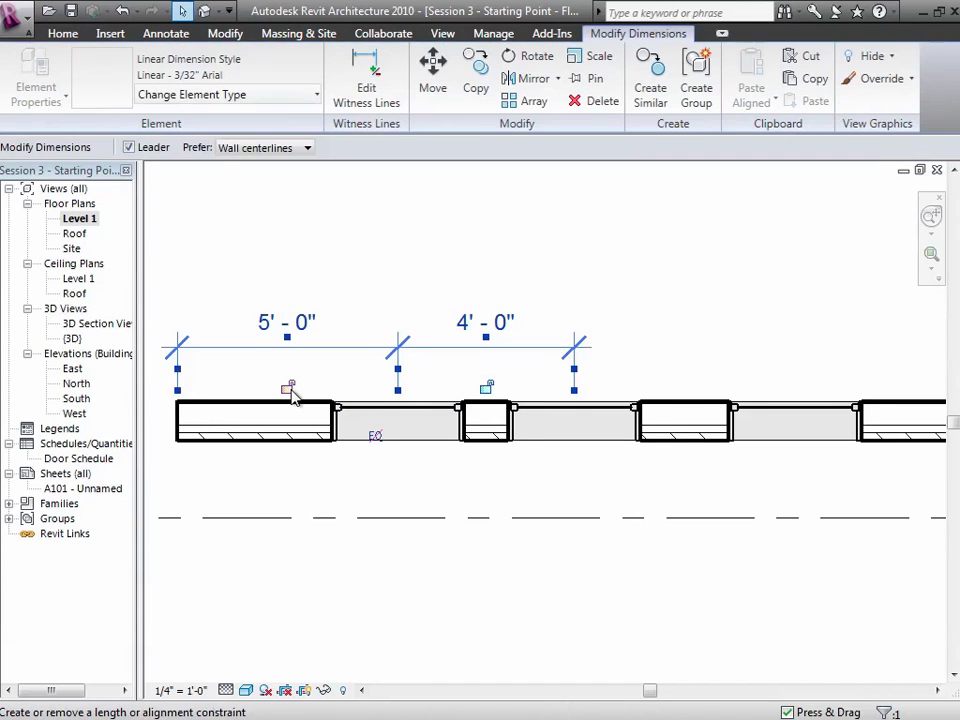
{"action": "left_click", "coordinate": [325, 270]}
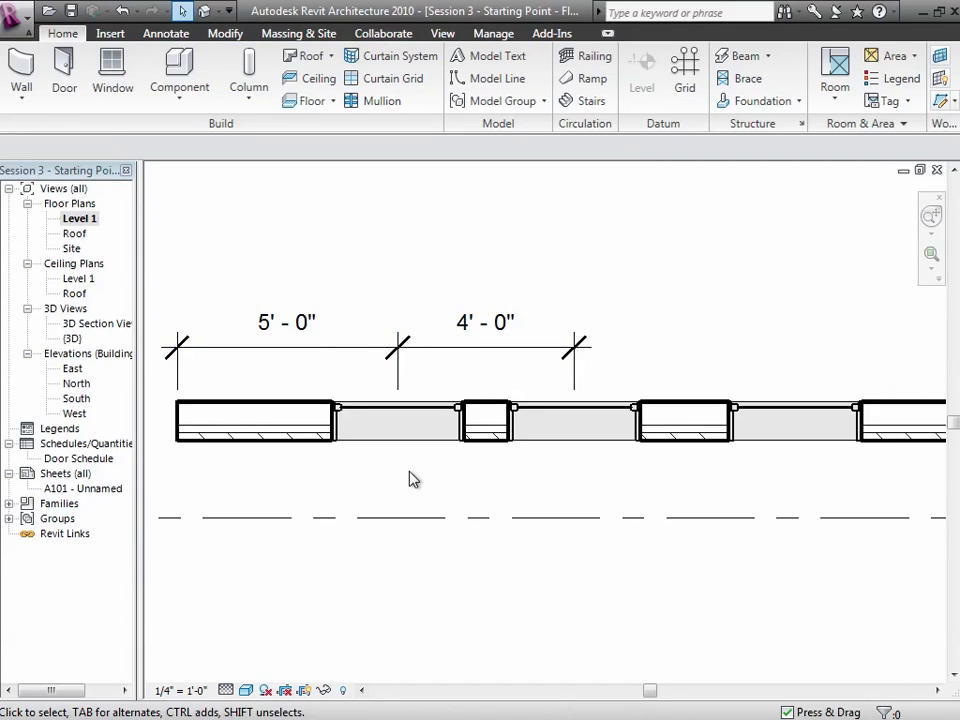
Step: Try to set the locked distance between the wall end and the leftmost window to 3'
{"action": "left_click", "coordinate": [408, 419]}
{"action": "left_click", "coordinate": [287, 332]}
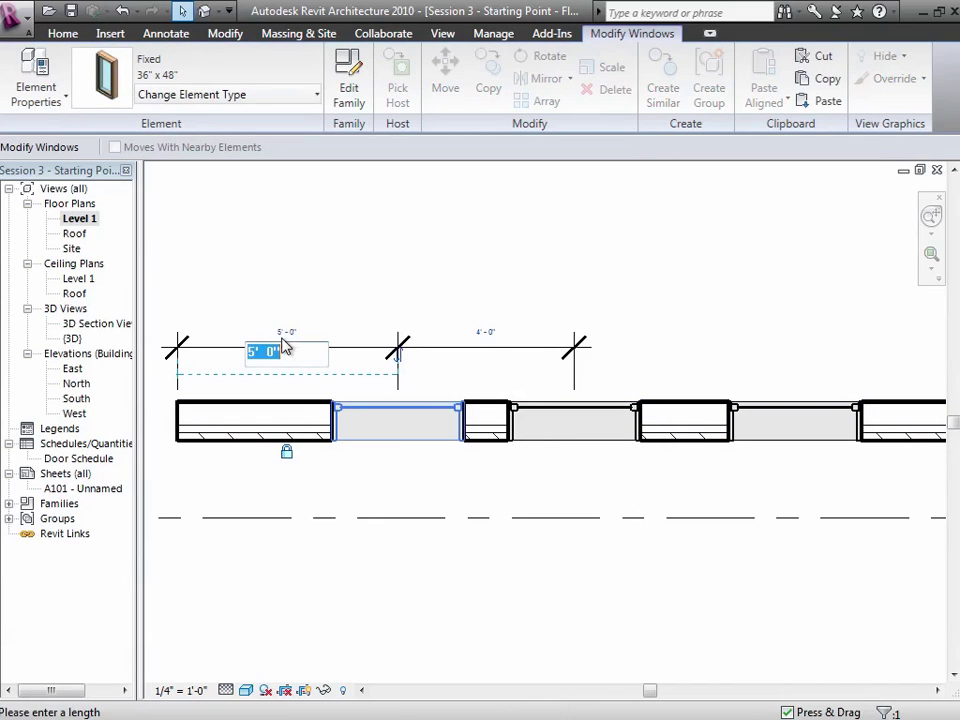
{"action": "type", "text": "3"}
{"action": "key", "text": "Return"}
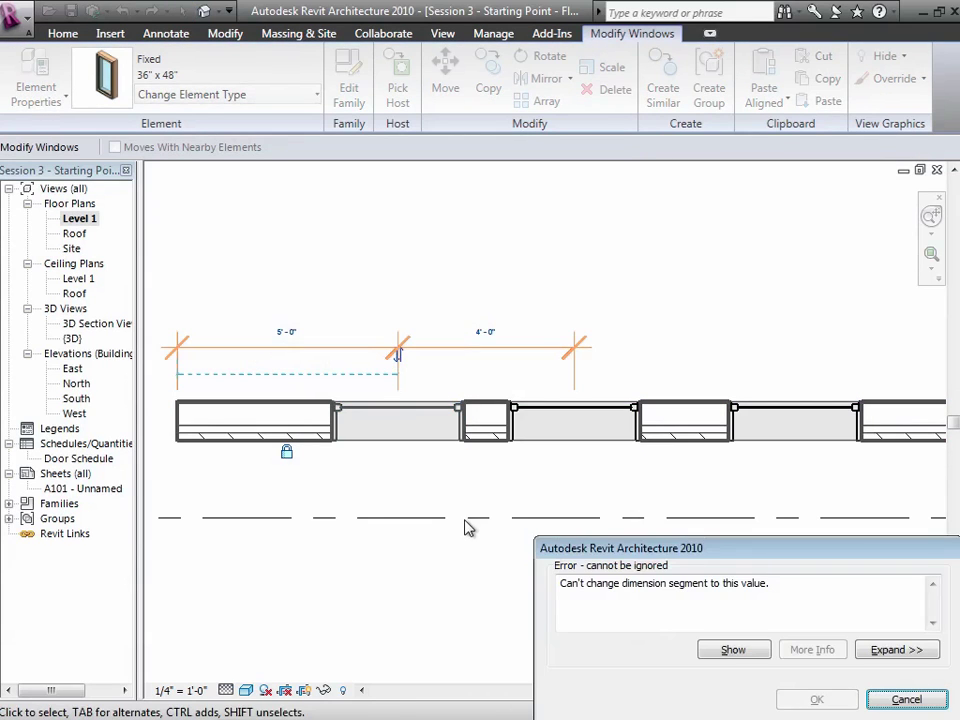
{"action": "left_click", "coordinate": [908, 700]}
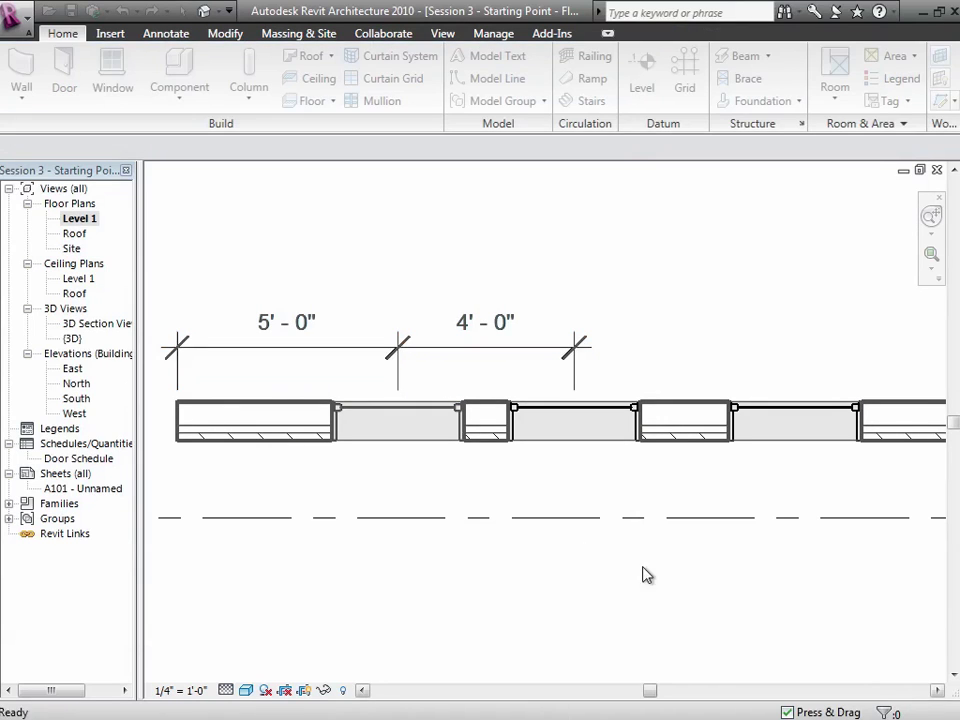
Step: Unlock the leftmost window's dimension to set its distance from the wall end to 3', and lock that segment again
{"action": "left_click", "coordinate": [398, 423]}
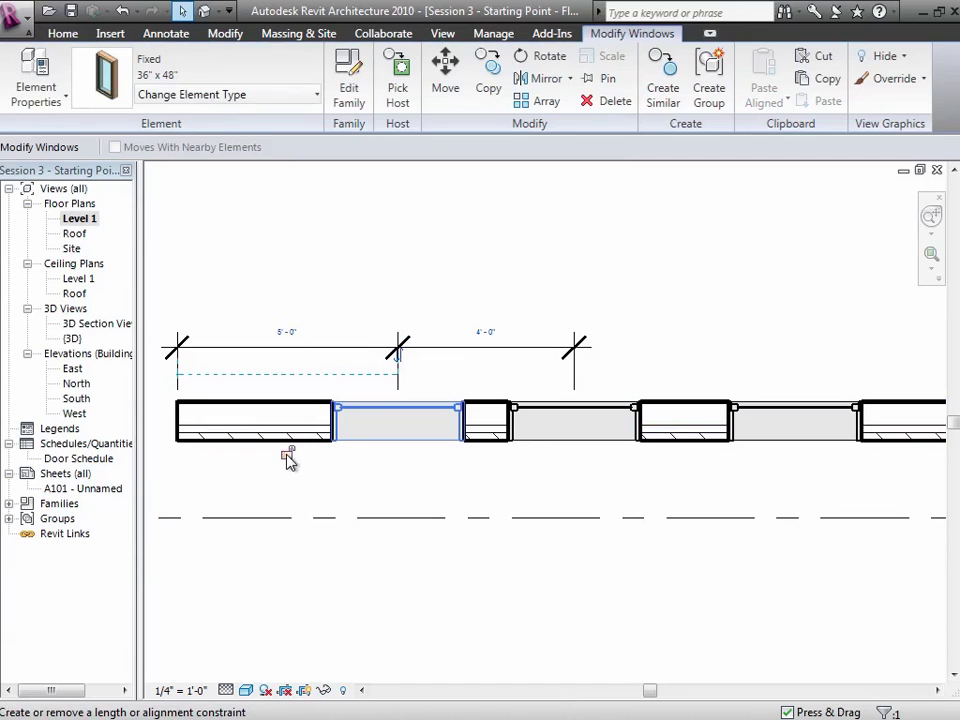
{"action": "left_click", "coordinate": [290, 330]}
{"action": "type", "text": "3"}
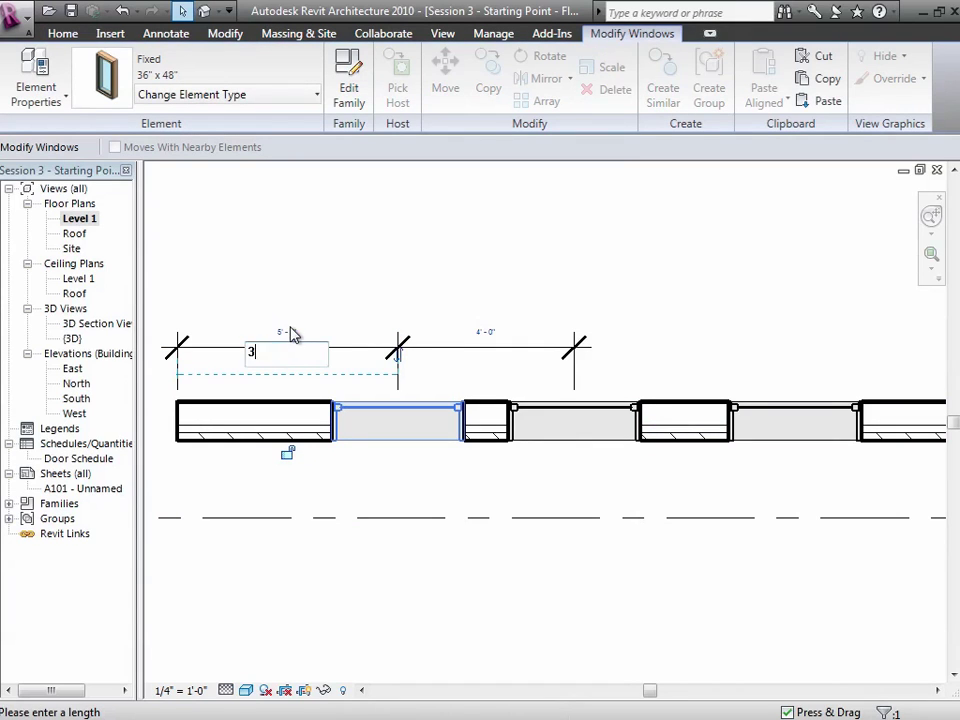
{"action": "key", "text": "Return"}
{"action": "left_click", "coordinate": [276, 474]}
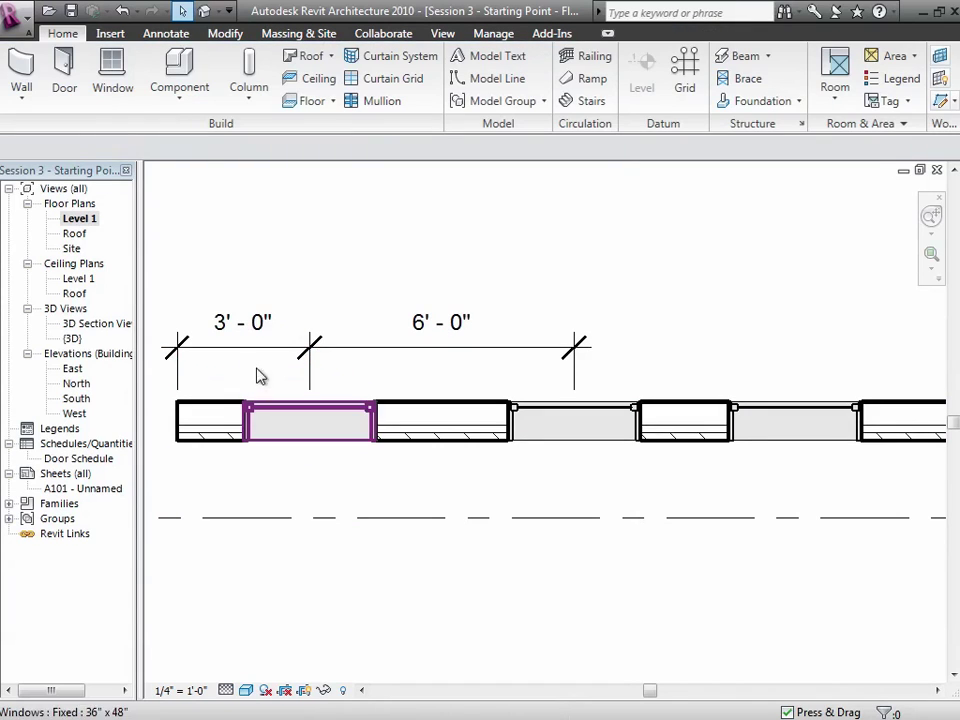
{"action": "left_click", "coordinate": [250, 410]}
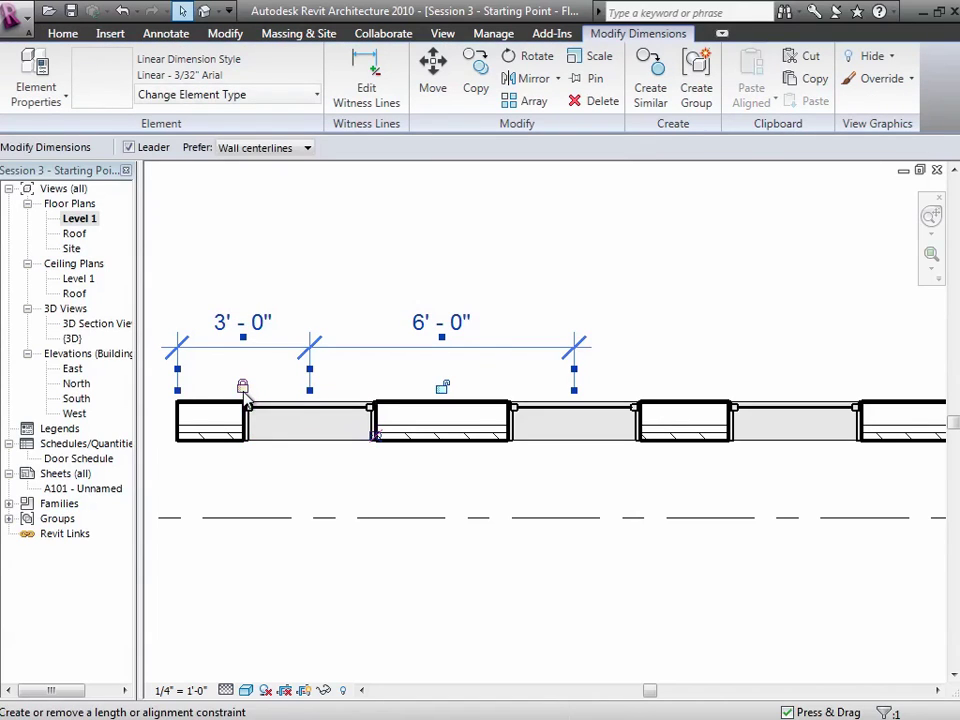
{"action": "left_click", "coordinate": [265, 499]}
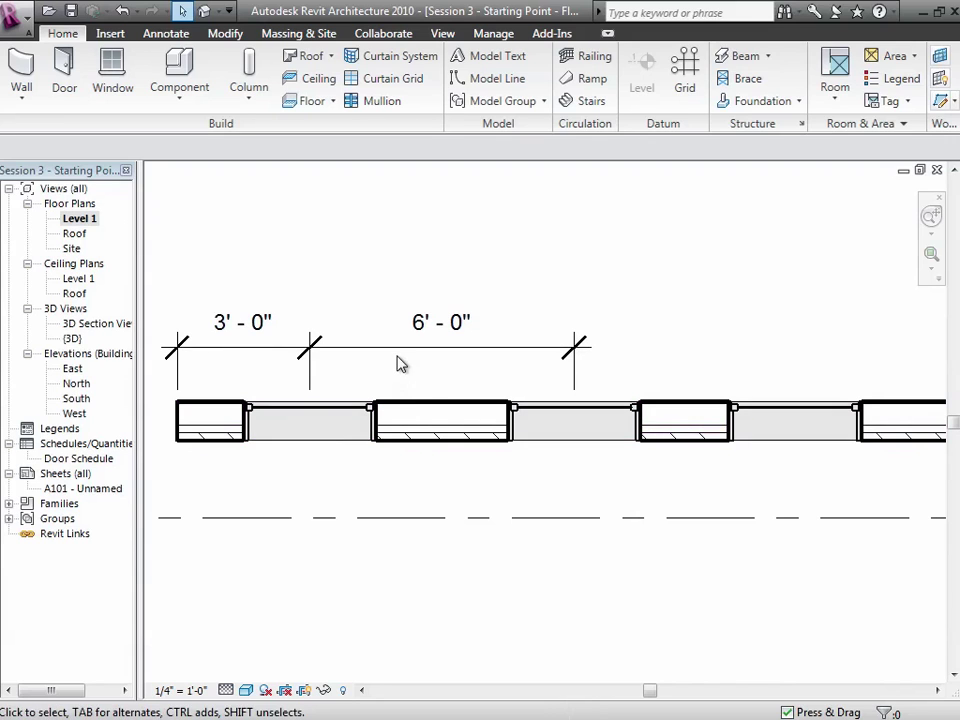
Step: Switch the dimension's middle witness line from the leftmost window's center to its edge, and delete the whole dimension string
{"action": "left_click", "coordinate": [348, 363]}
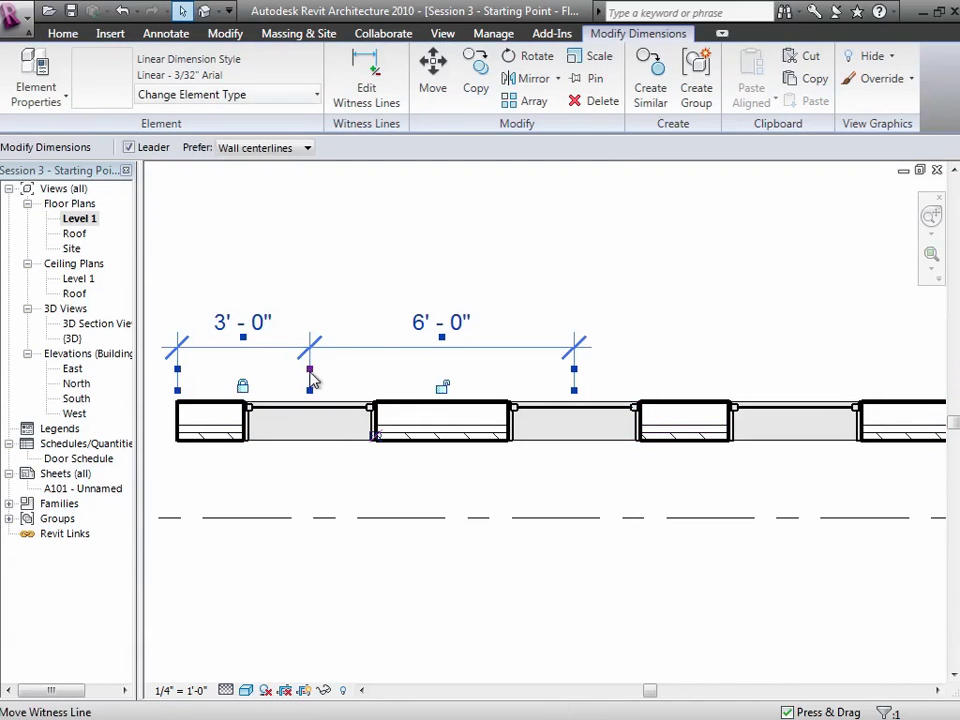
{"action": "left_click", "coordinate": [311, 375]}
{"action": "left_click", "coordinate": [331, 531]}
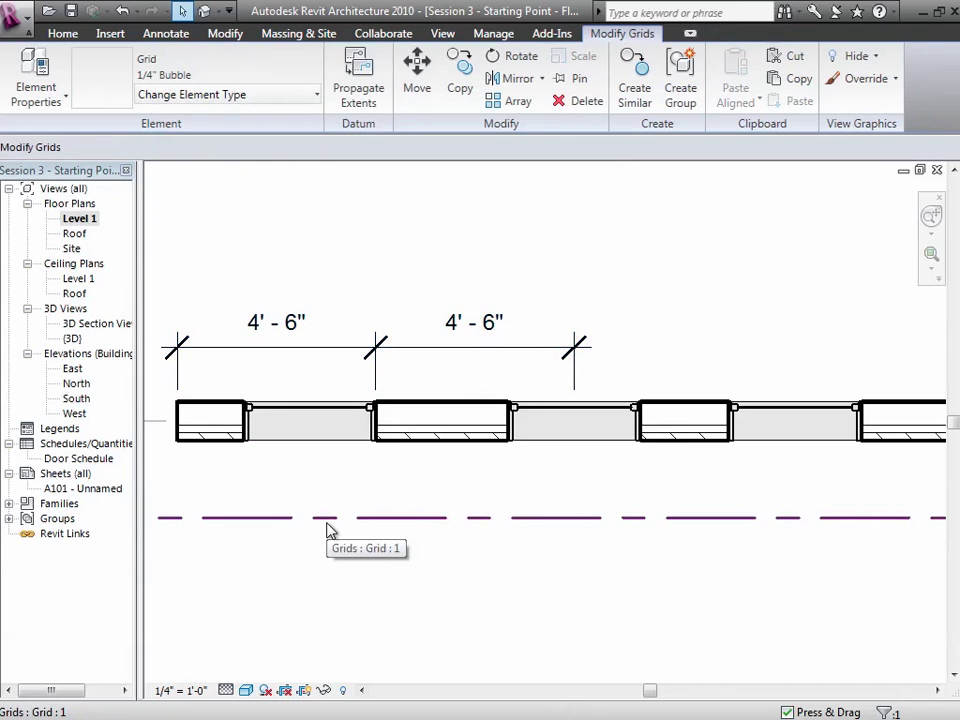
{"action": "left_click", "coordinate": [266, 350]}
{"action": "key", "text": "Delete"}
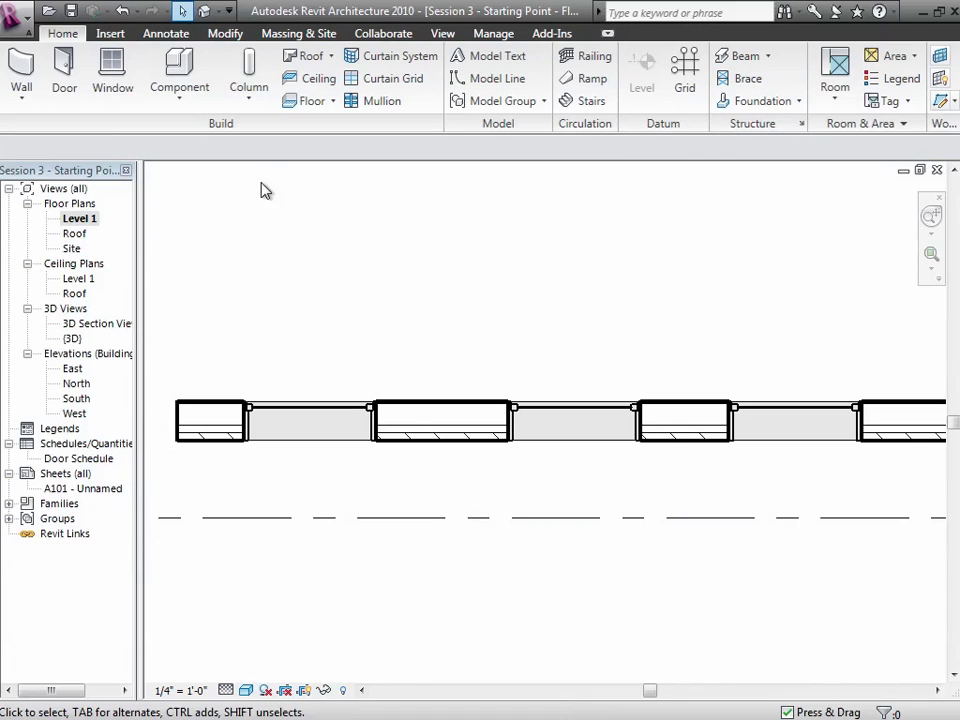
Step: Place an aligned dimension string through the centers of the first three windows above the wall, and make its segments equal
{"action": "left_click", "coordinate": [181, 42]}
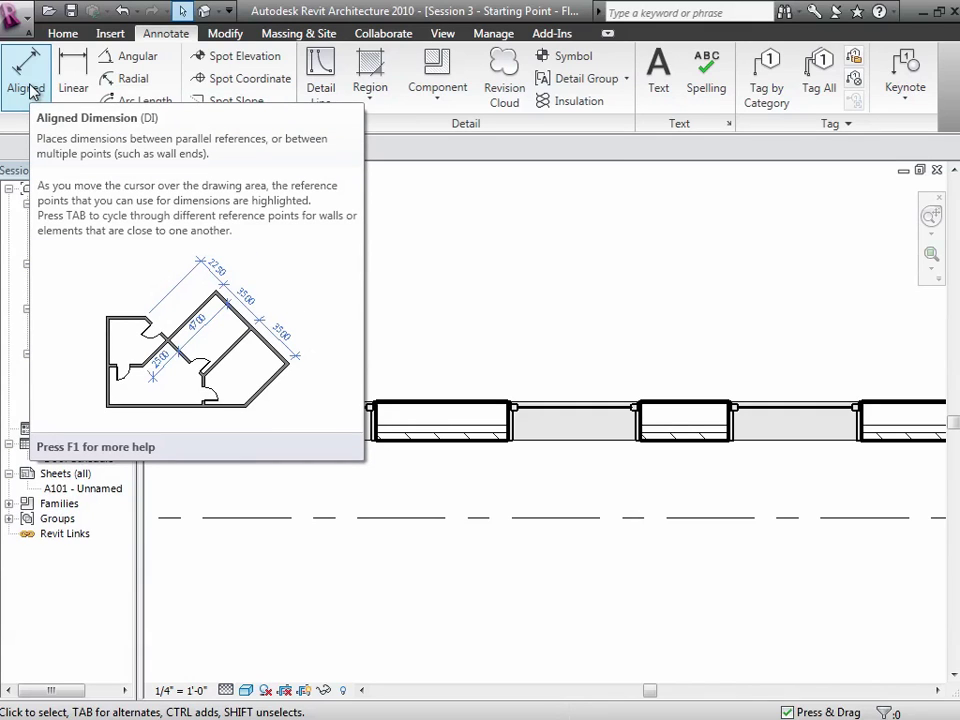
{"action": "left_click", "coordinate": [31, 91]}
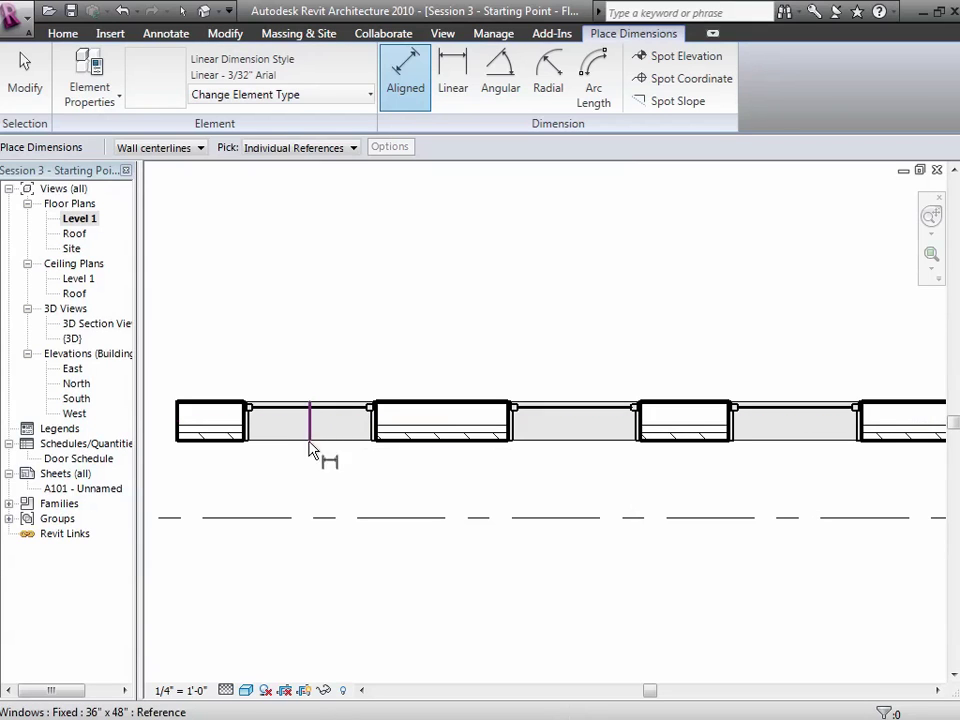
{"action": "left_click", "coordinate": [24, 80]}
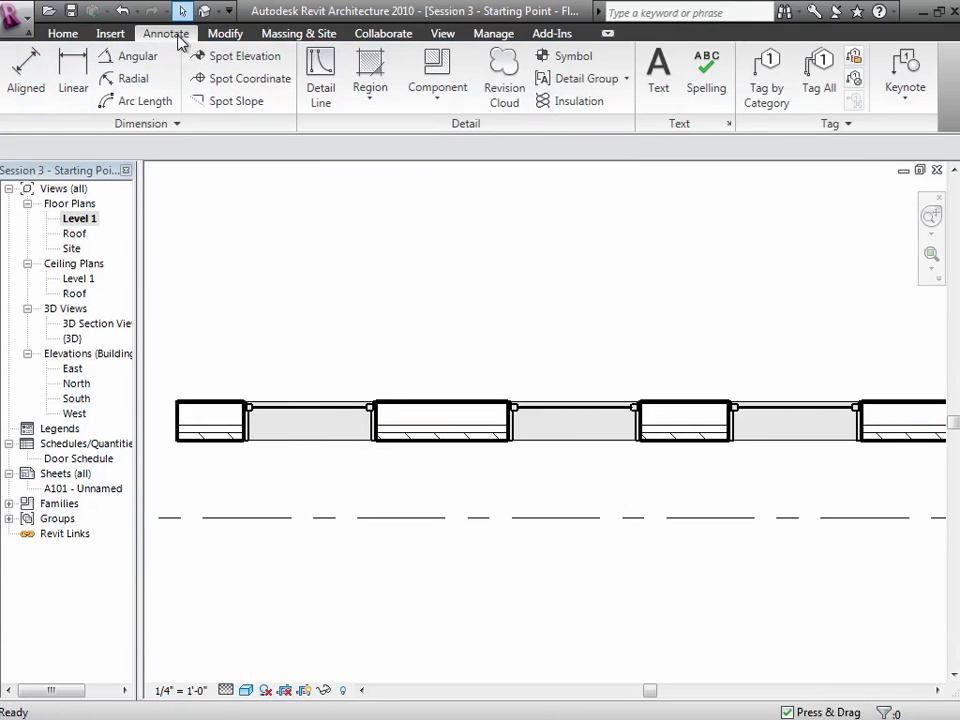
{"action": "left_click", "coordinate": [36, 68]}
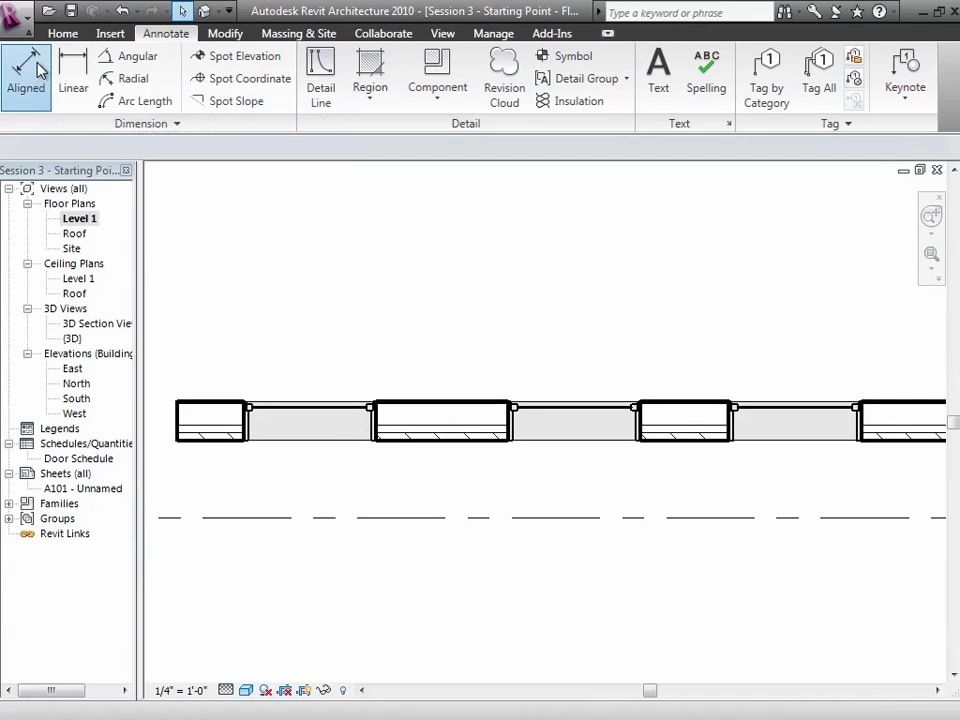
{"action": "left_click", "coordinate": [310, 425]}
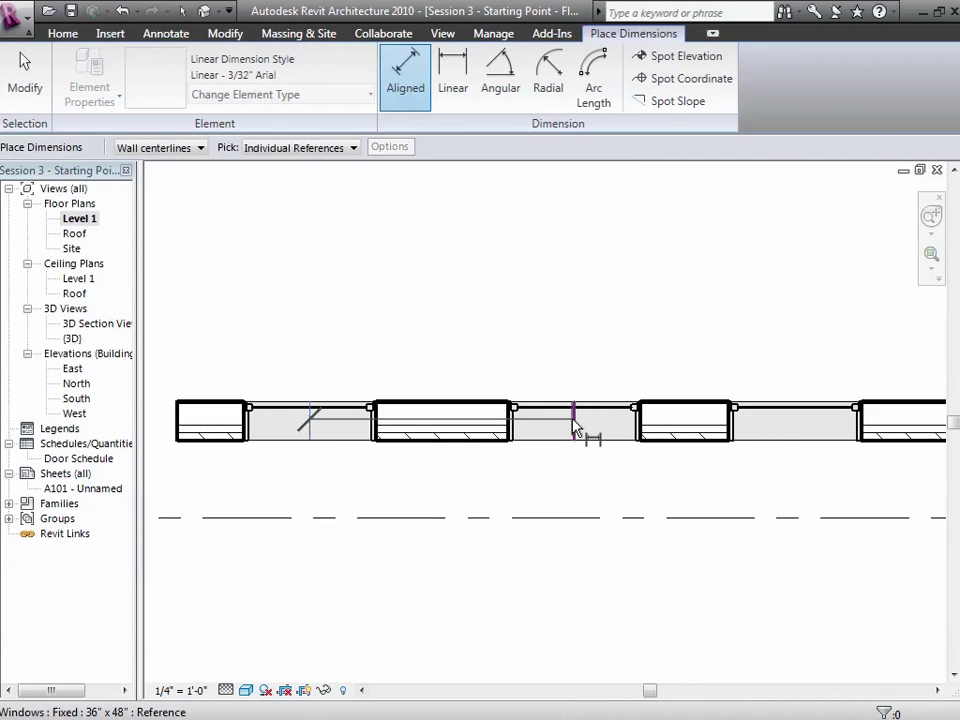
{"action": "left_click", "coordinate": [575, 428]}
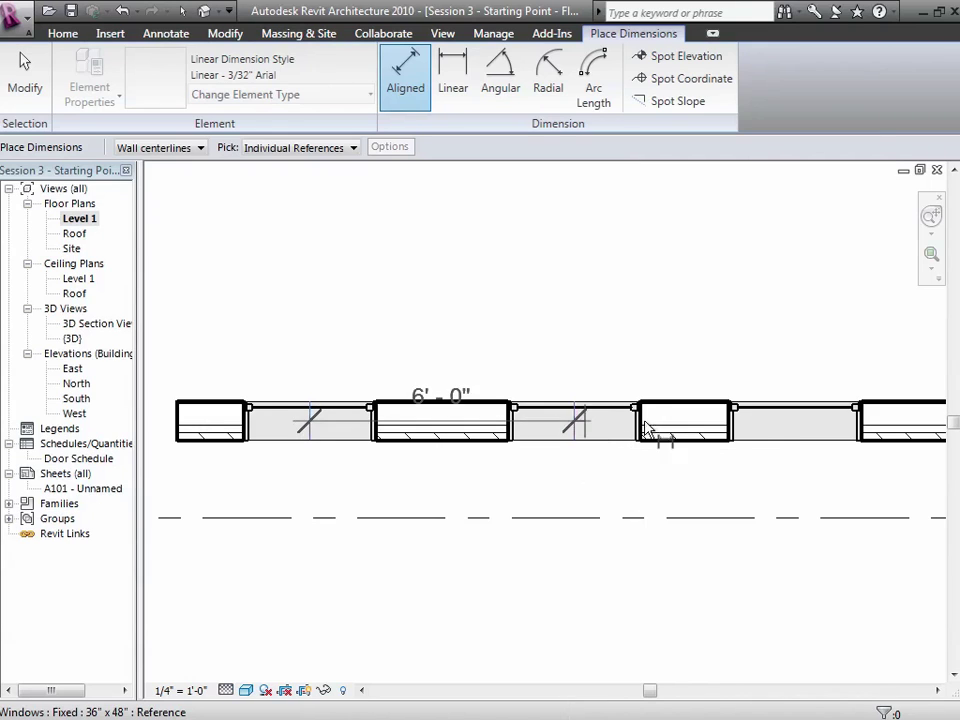
{"action": "left_click", "coordinate": [798, 430]}
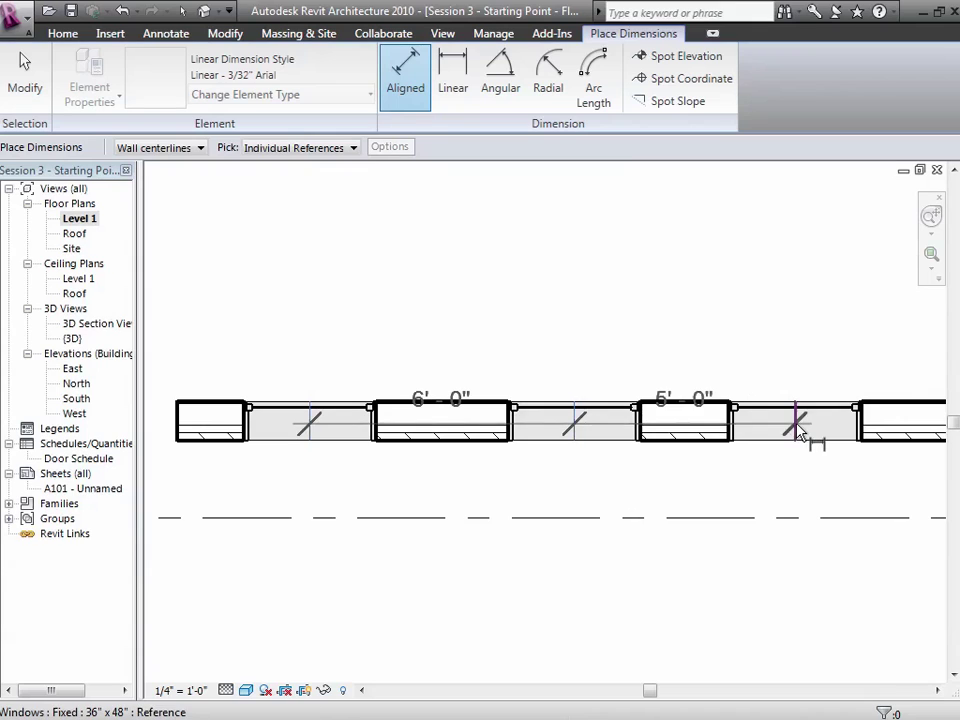
{"action": "left_click", "coordinate": [754, 314]}
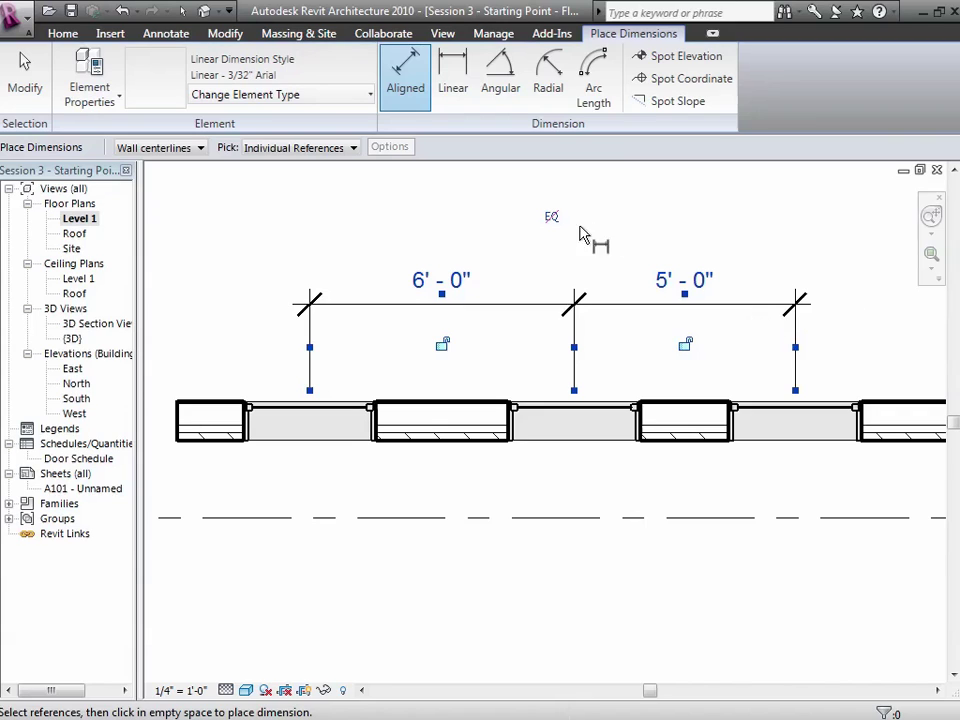
{"action": "left_click", "coordinate": [551, 217]}
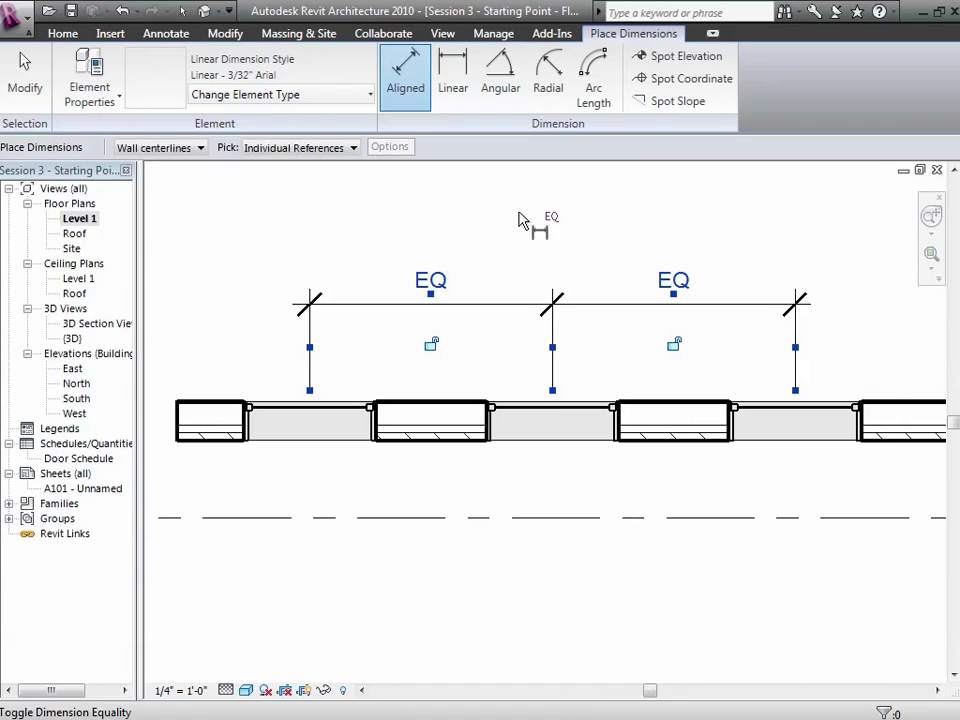
{"action": "left_click", "coordinate": [40, 70]}
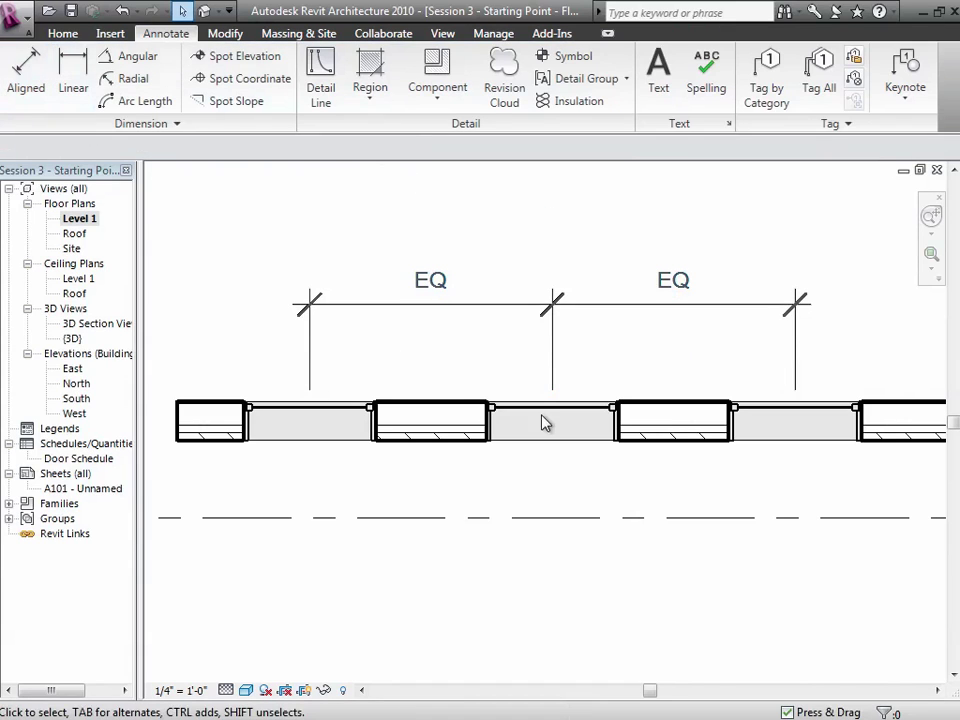
Step: Move the third window along the wall toward the first one, to about 8'-11" from its center
{"action": "left_click", "coordinate": [826, 414]}
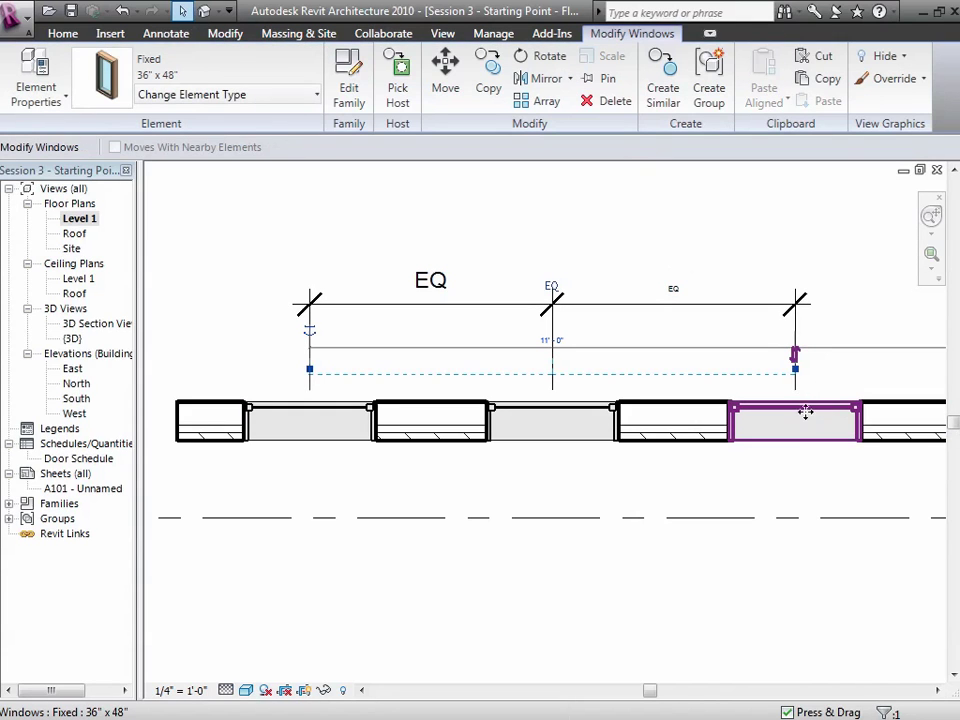
{"action": "mouse_move", "coordinate": [822, 410]}
{"action": "left_mouse_down"}
{"action": "mouse_move", "coordinate": [750, 424]}
{"action": "mouse_move", "coordinate": [729, 418]}
{"action": "mouse_move", "coordinate": [688, 568]}
{"action": "left_mouse_up"}
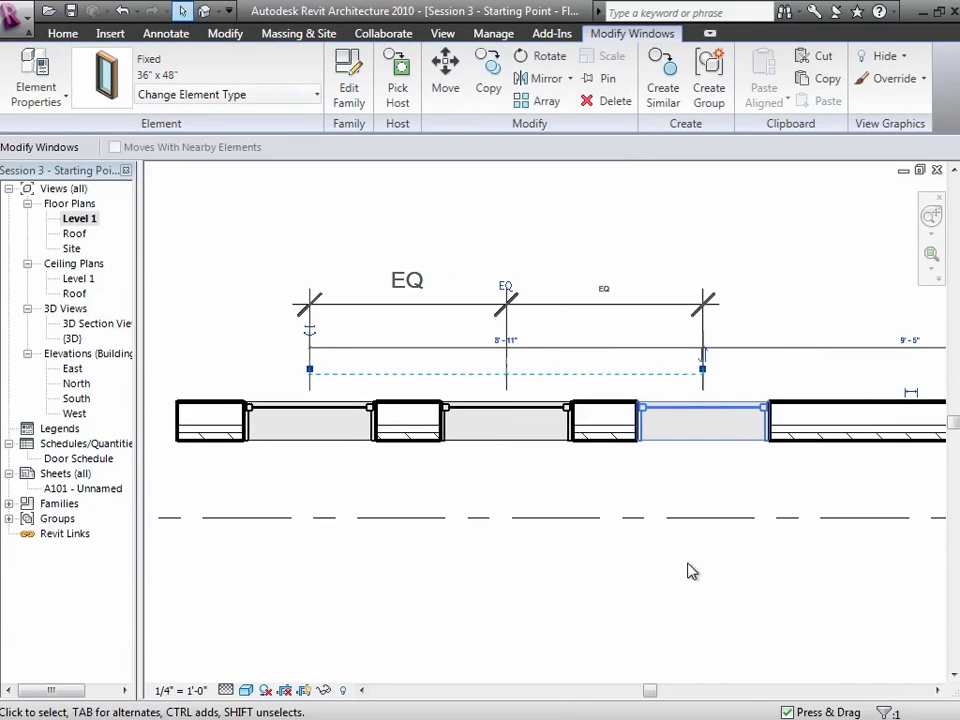
{"action": "key", "text": "Escape"}
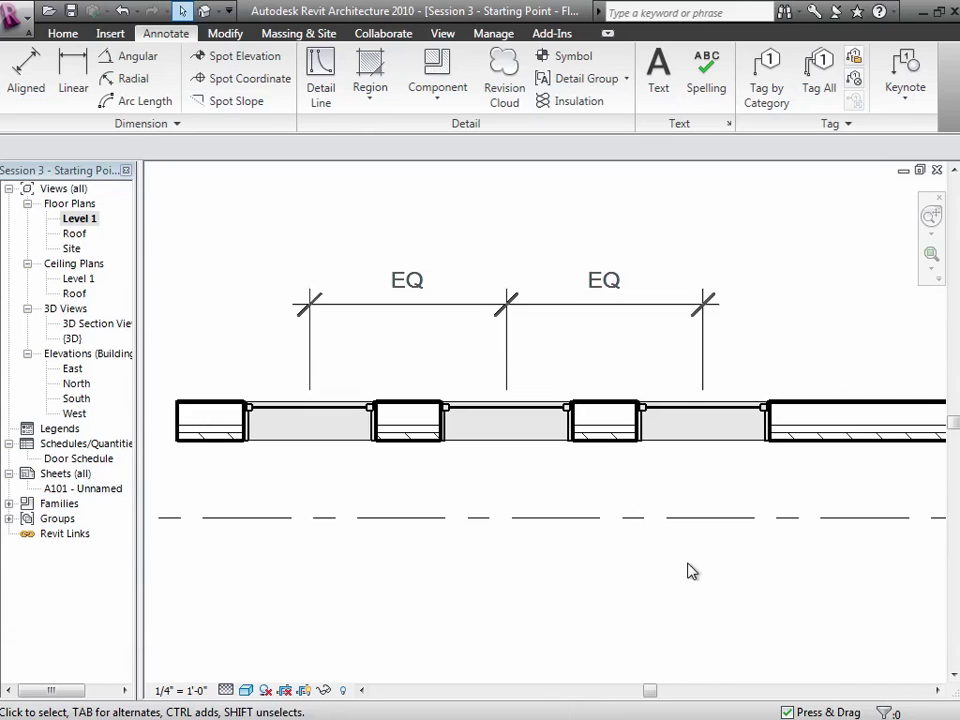
Step: Turn off the equality constraint on the window dimension string, and turn it back on
{"action": "left_click", "coordinate": [559, 314]}
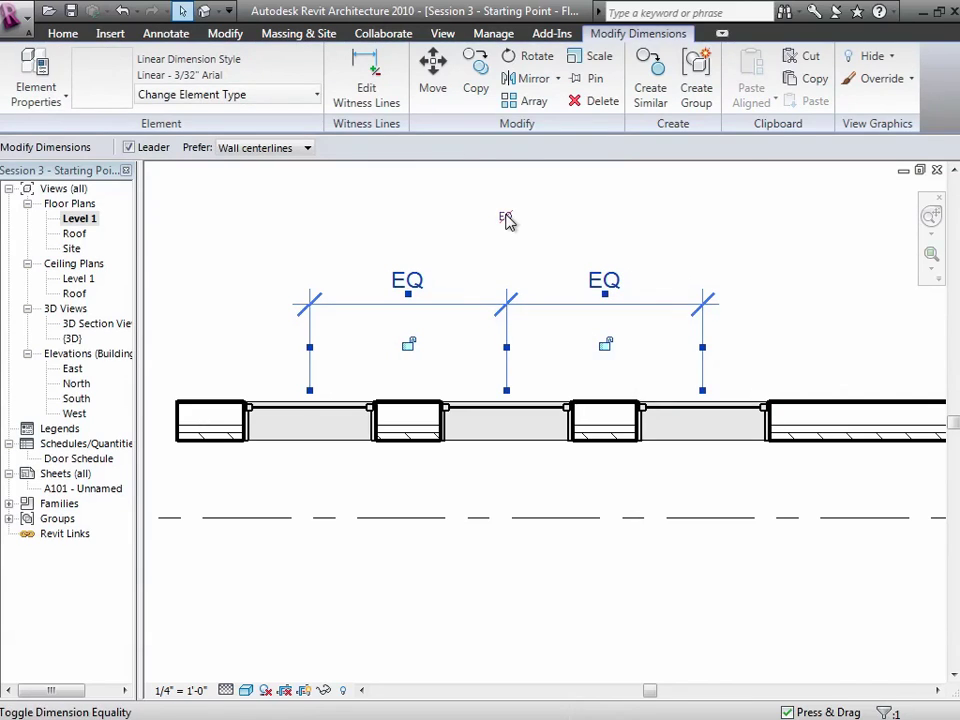
{"action": "left_click", "coordinate": [507, 513]}
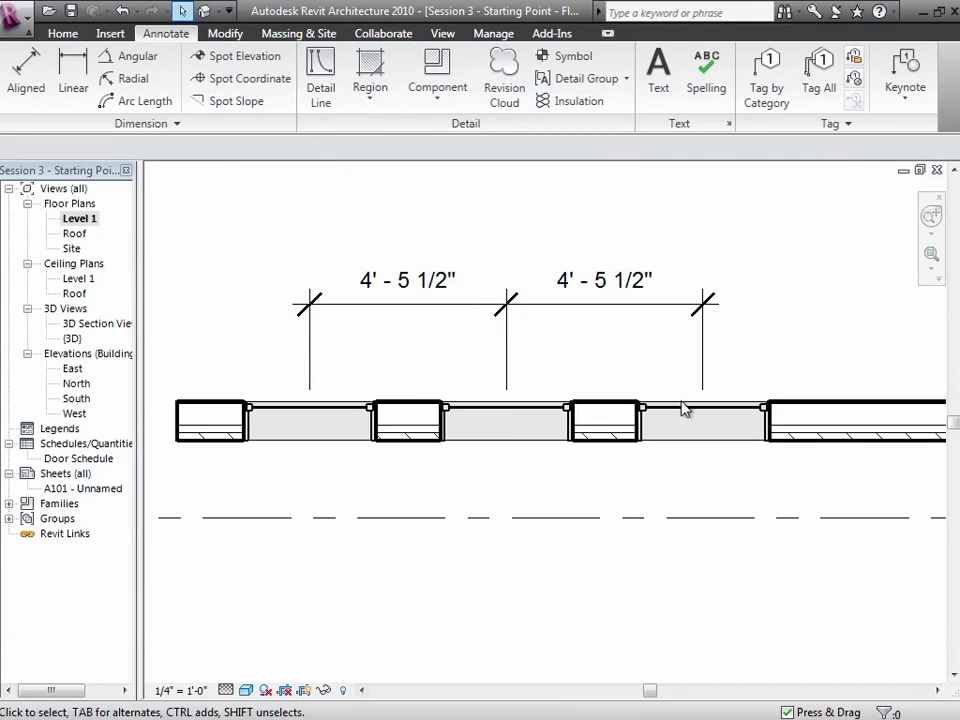
{"action": "left_click", "coordinate": [556, 316]}
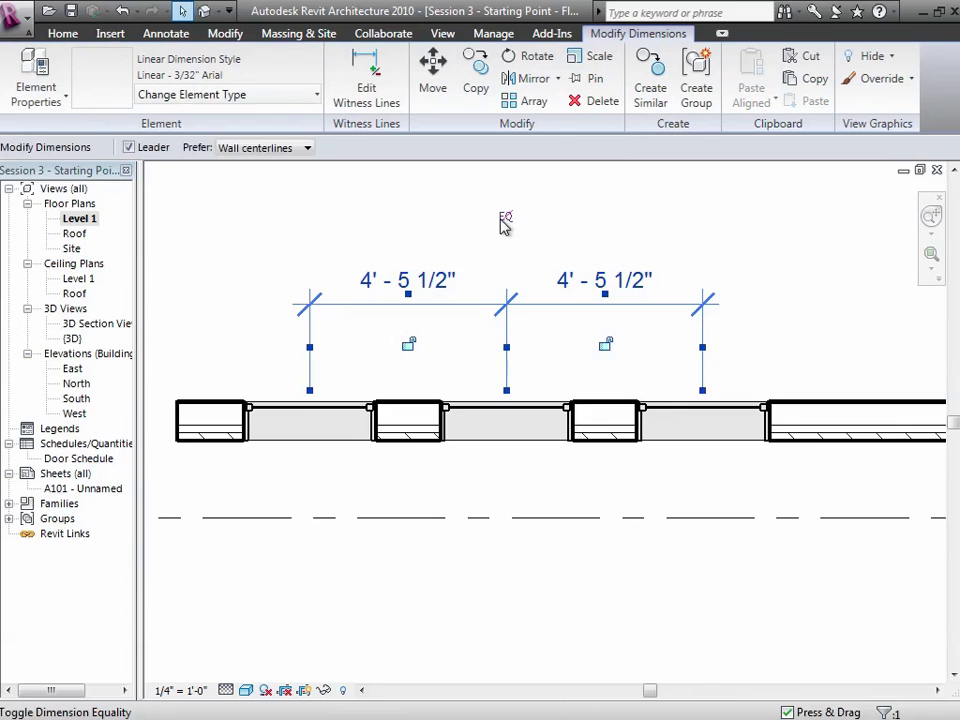
{"action": "left_click", "coordinate": [506, 219]}
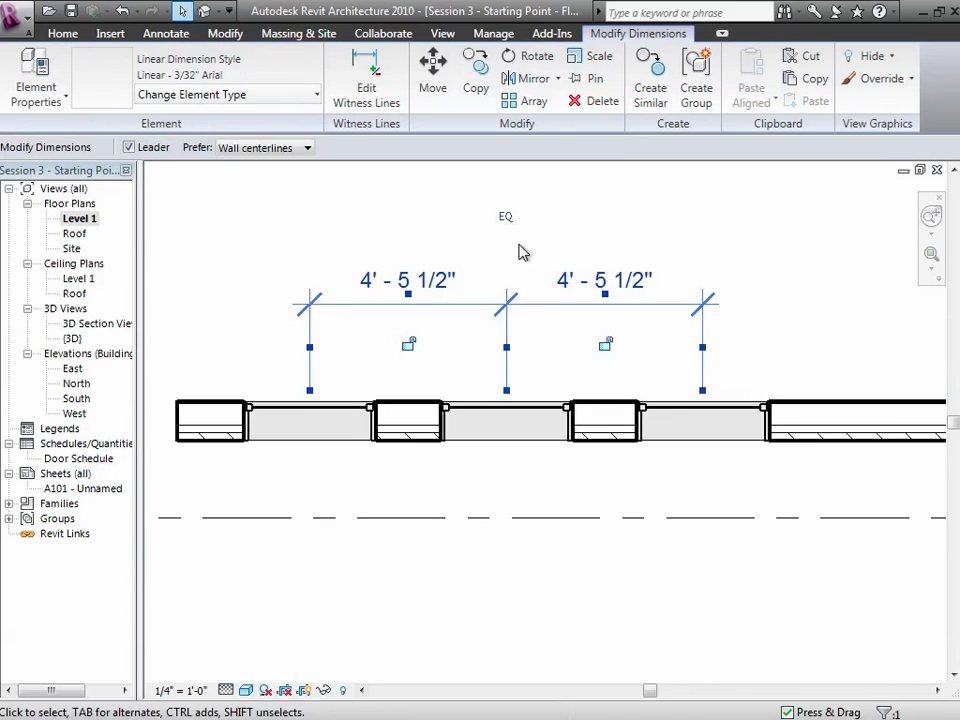
{"action": "left_click", "coordinate": [513, 264]}
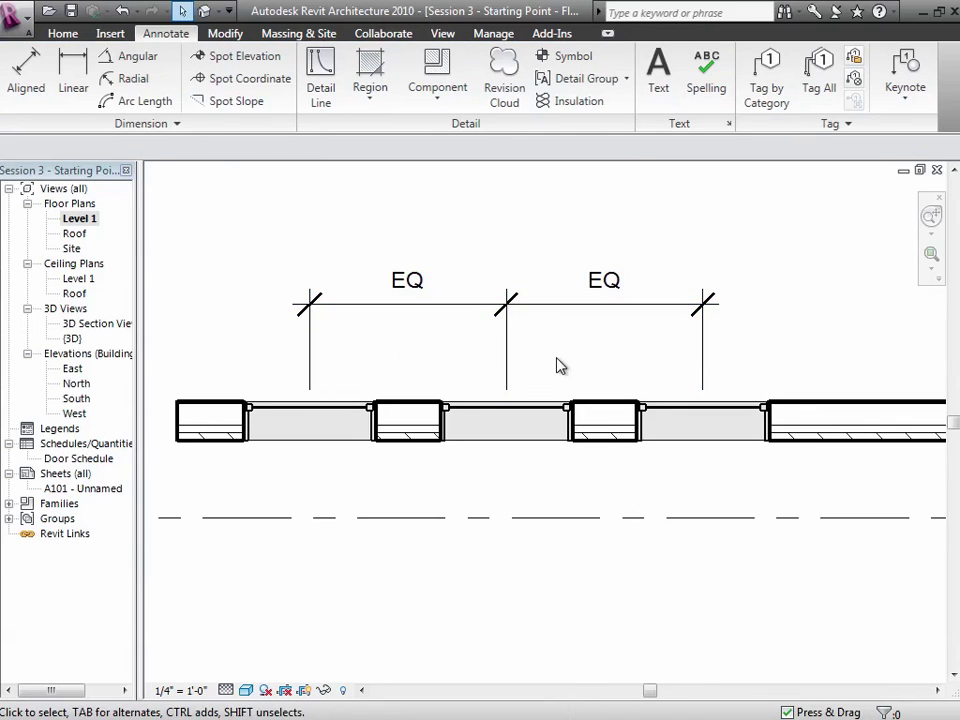
Step: Move the middle window along the wall to about 5'-5" from the first window's center
{"action": "left_click", "coordinate": [725, 420]}
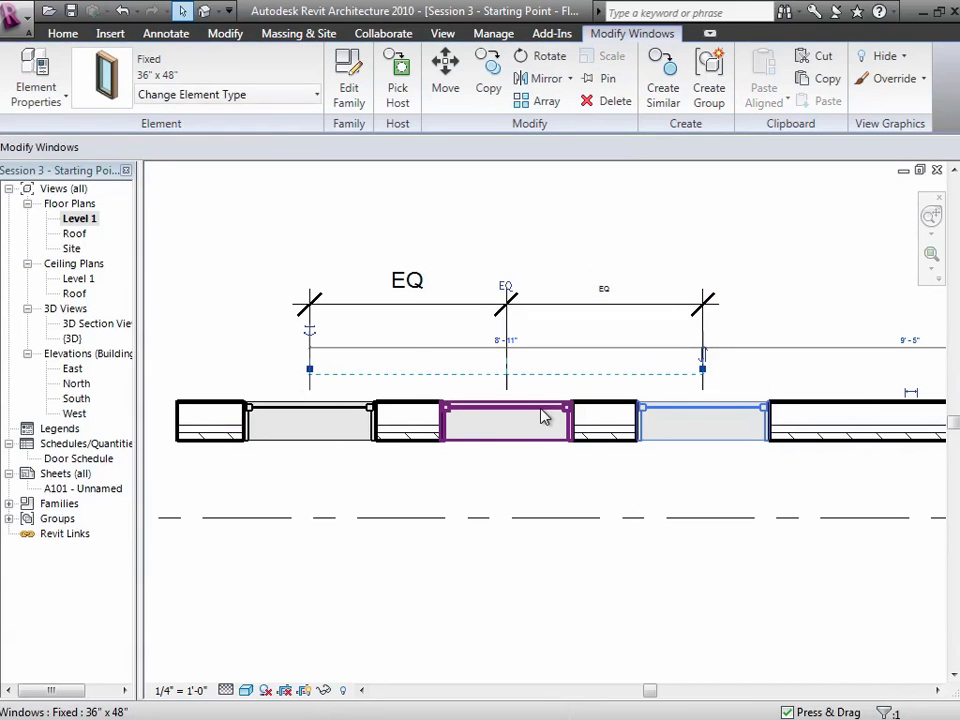
{"action": "left_click", "coordinate": [541, 417]}
{"action": "mouse_move", "coordinate": [532, 406]}
{"action": "left_mouse_down"}
{"action": "mouse_move", "coordinate": [575, 410]}
{"action": "mouse_move", "coordinate": [555, 611]}
{"action": "left_mouse_up"}
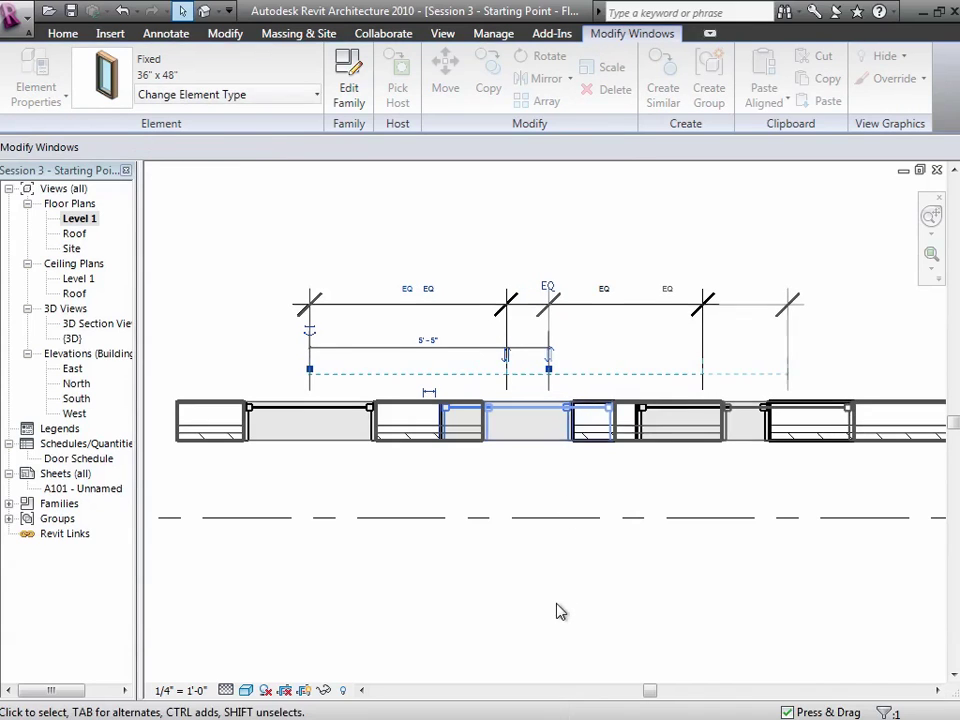
{"action": "left_click", "coordinate": [557, 610]}
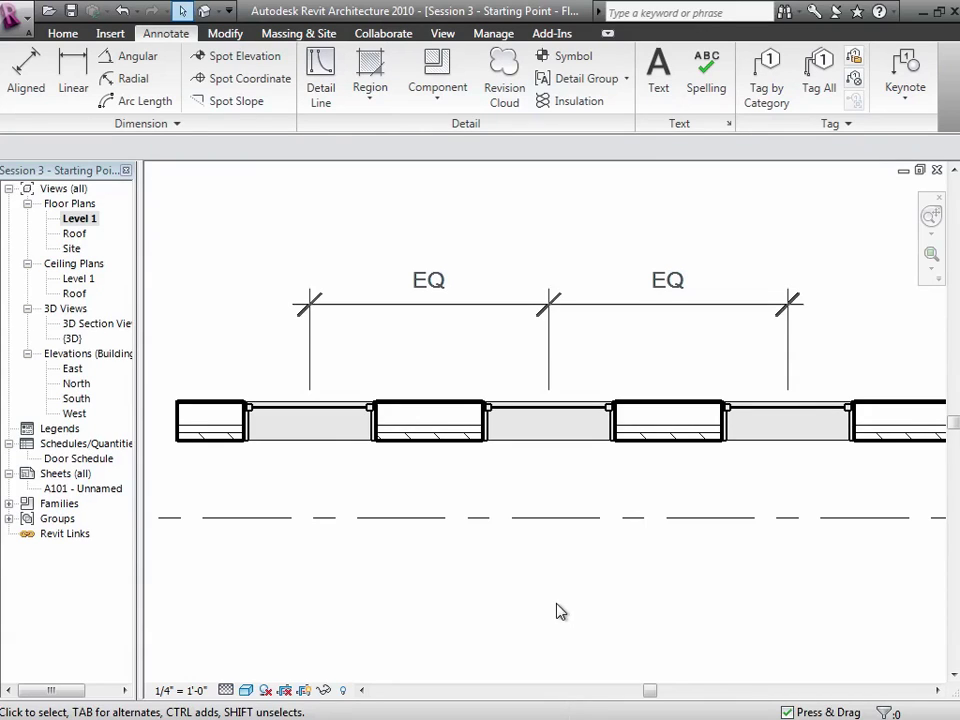
Step: View the windows in the default 3D view, and expand the Creating a Linear Array topic in MindManager
{"action": "left_click", "coordinate": [205, 12]}
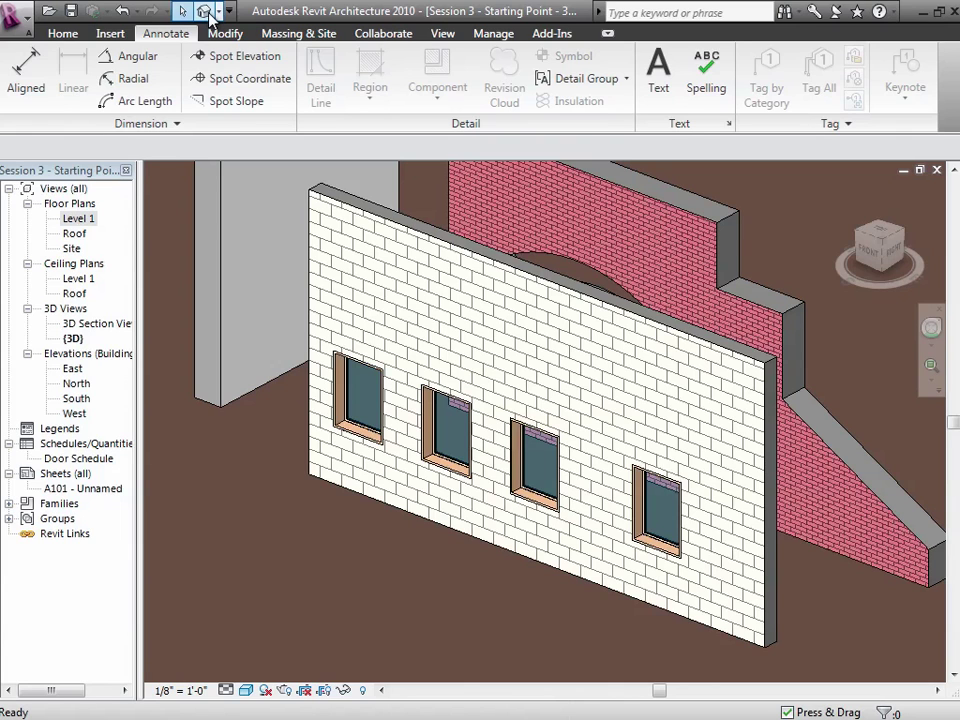
{"action": "key", "text": "ctrl+Left"}
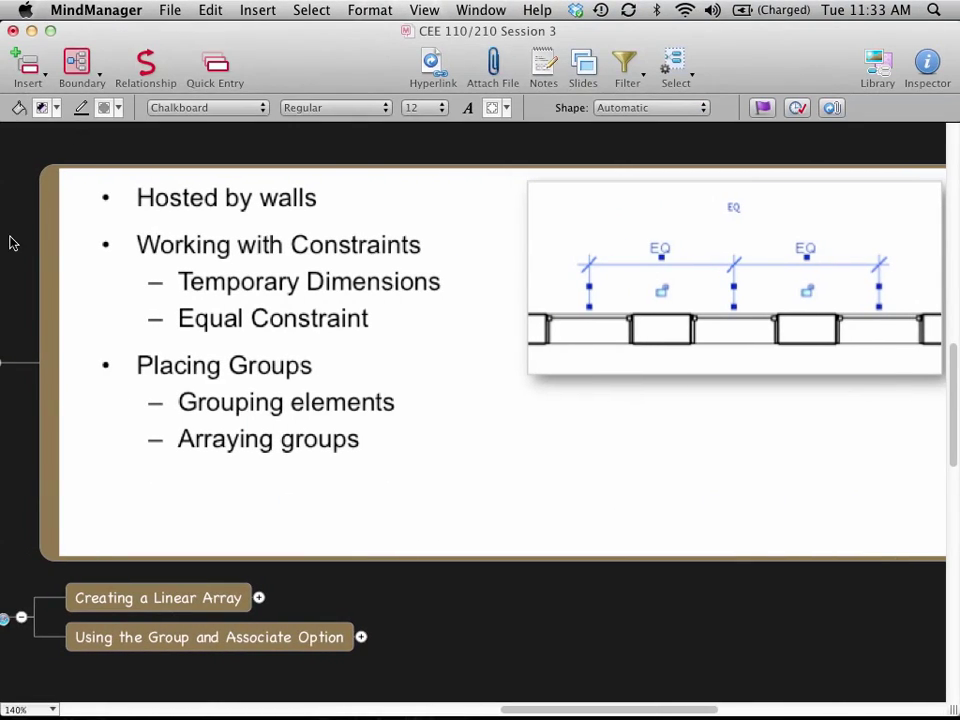
{"action": "left_click", "coordinate": [259, 598]}
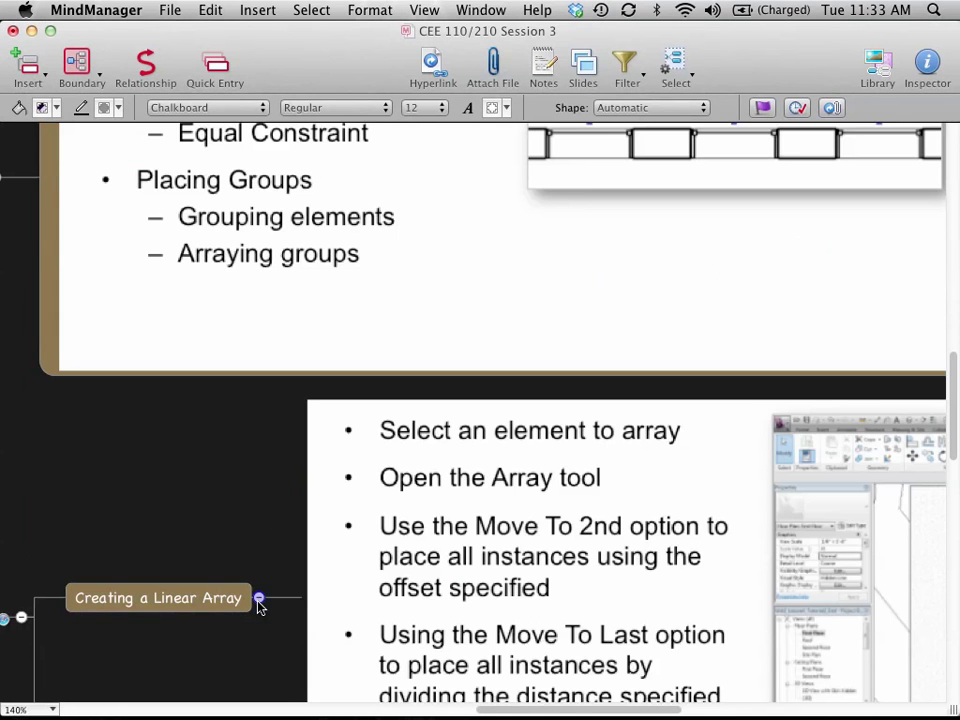
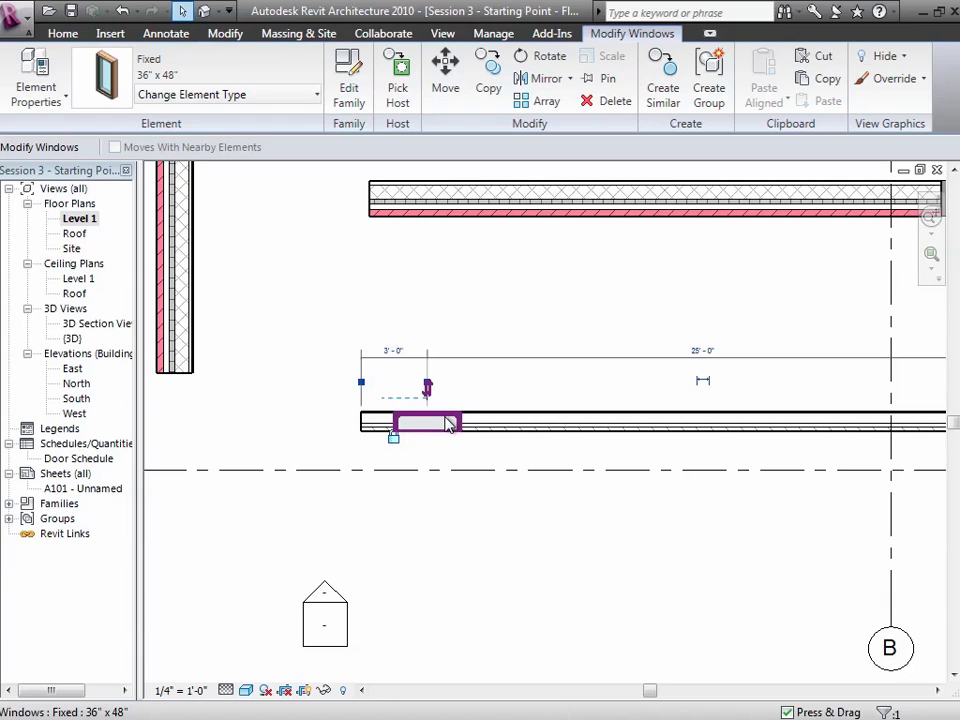
Step: Create a linear array of the window with Group And Associate, number 3 and 4'-9" spacing to the 2nd, and change its count to 4
{"action": "left_click", "coordinate": [474, 523]}
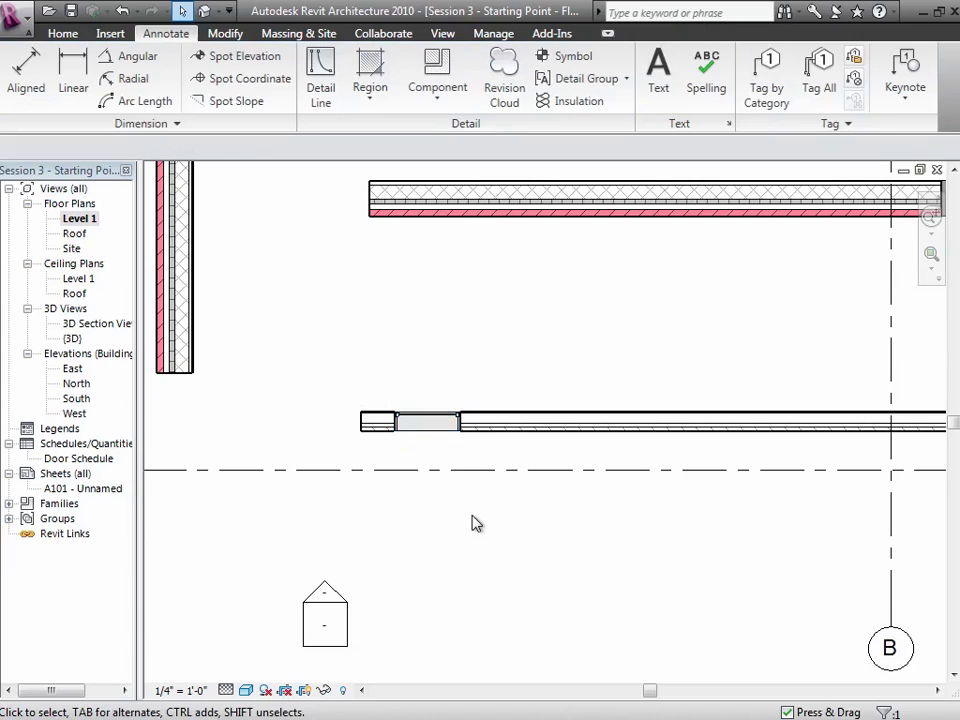
{"action": "left_click", "coordinate": [437, 422]}
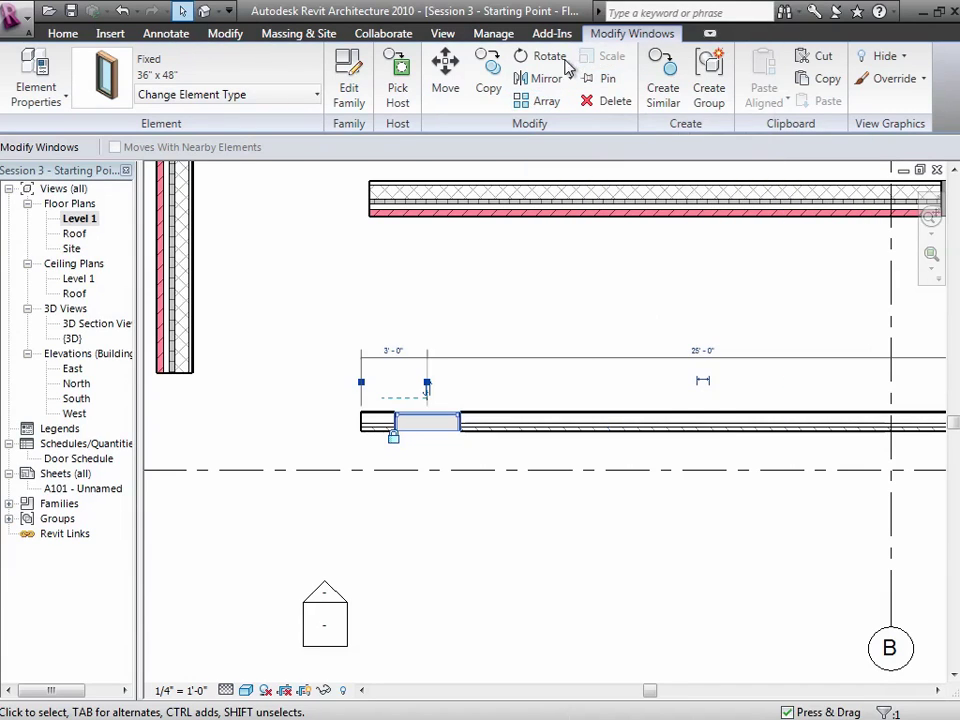
{"action": "left_click", "coordinate": [545, 106]}
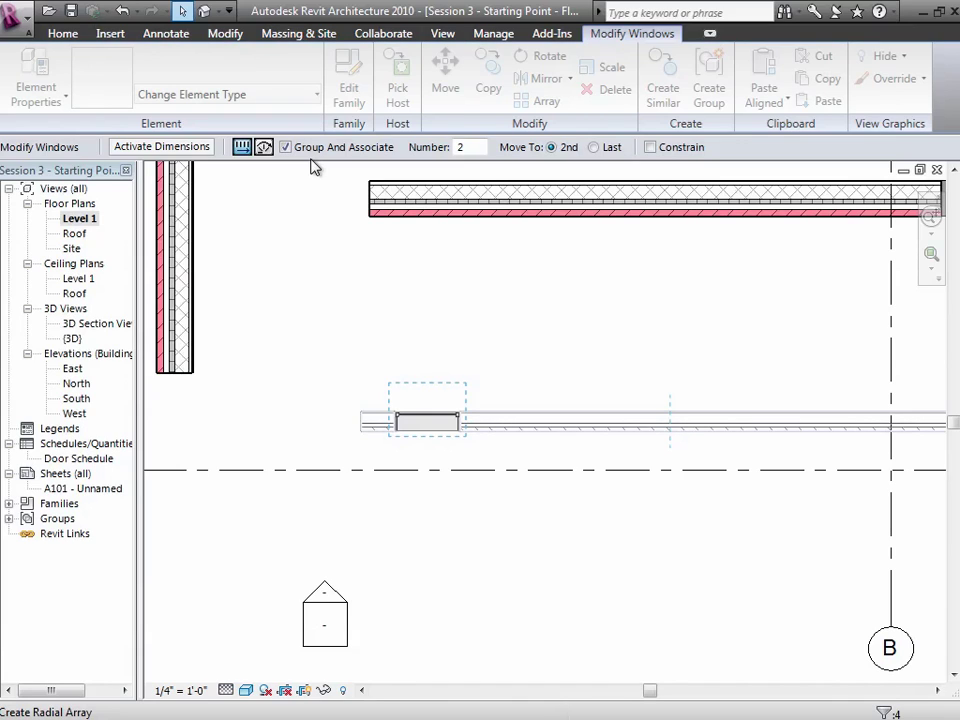
{"action": "double_click", "coordinate": [470, 149]}
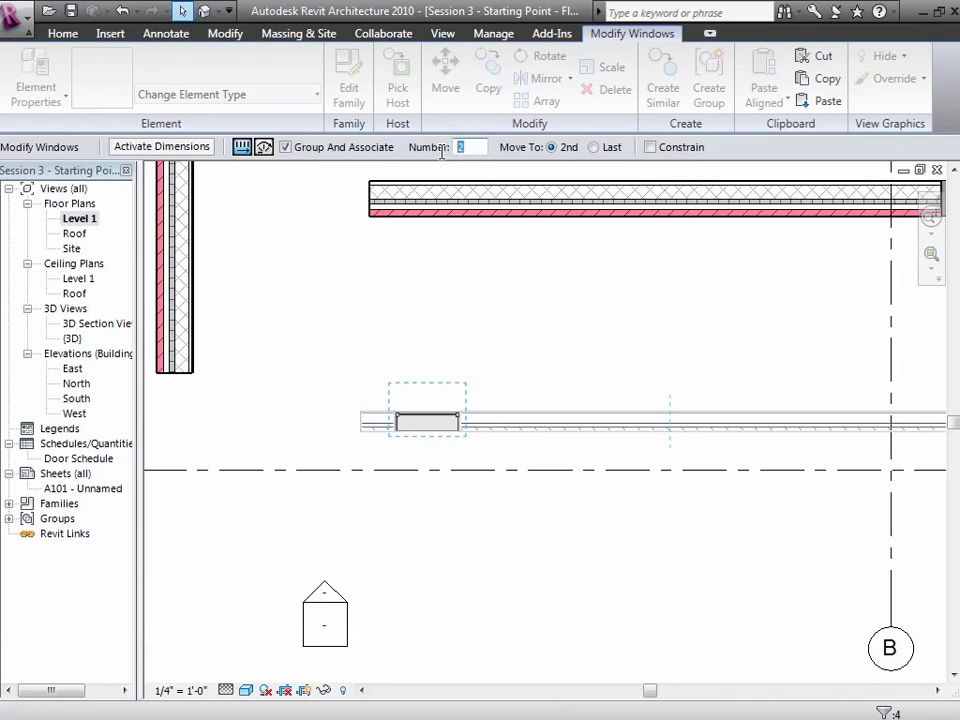
{"action": "type", "text": "3"}
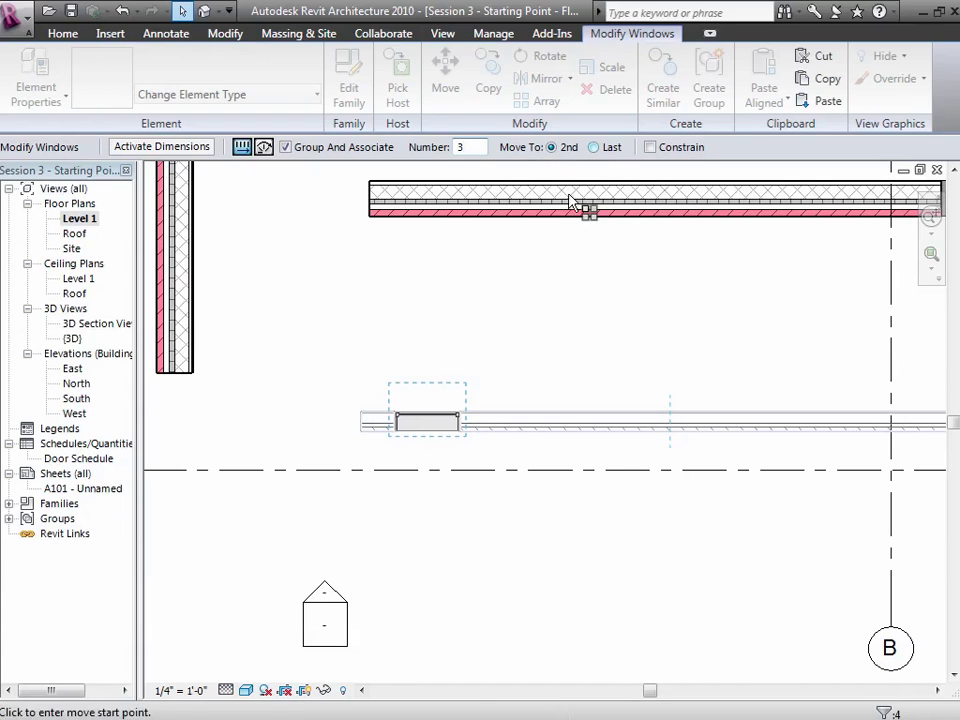
{"action": "left_click", "coordinate": [427, 421]}
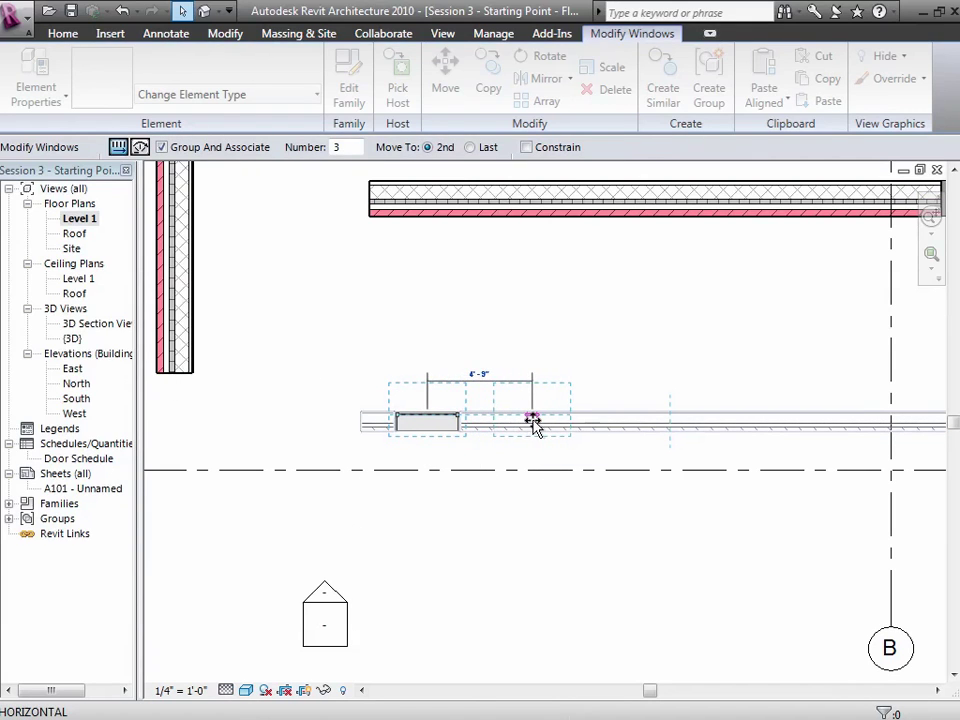
{"action": "left_click", "coordinate": [533, 420]}
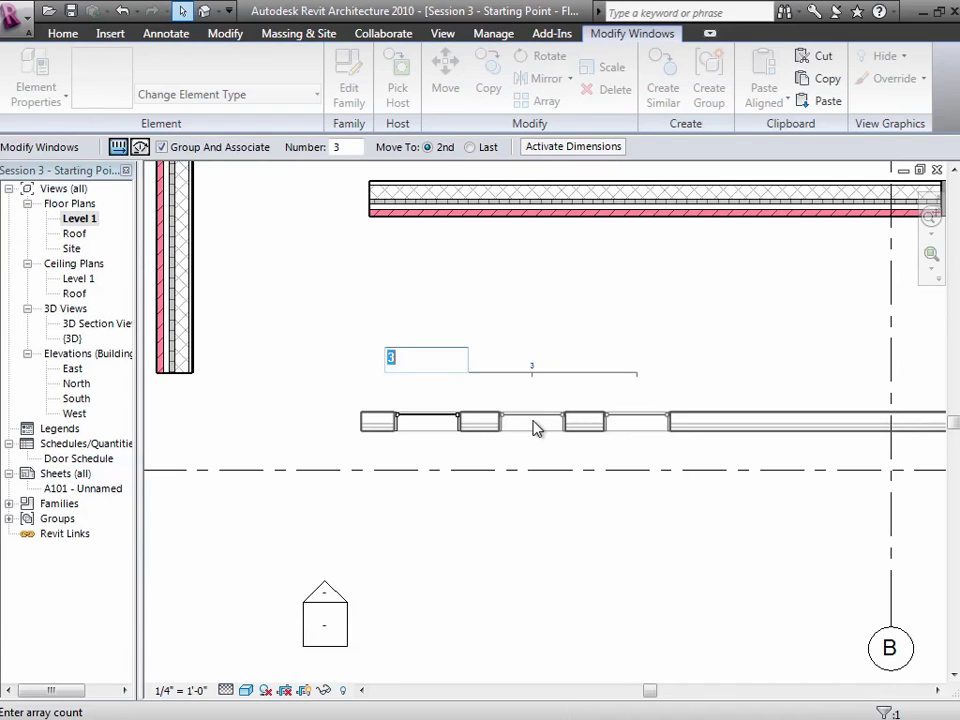
{"action": "type", "text": "4"}
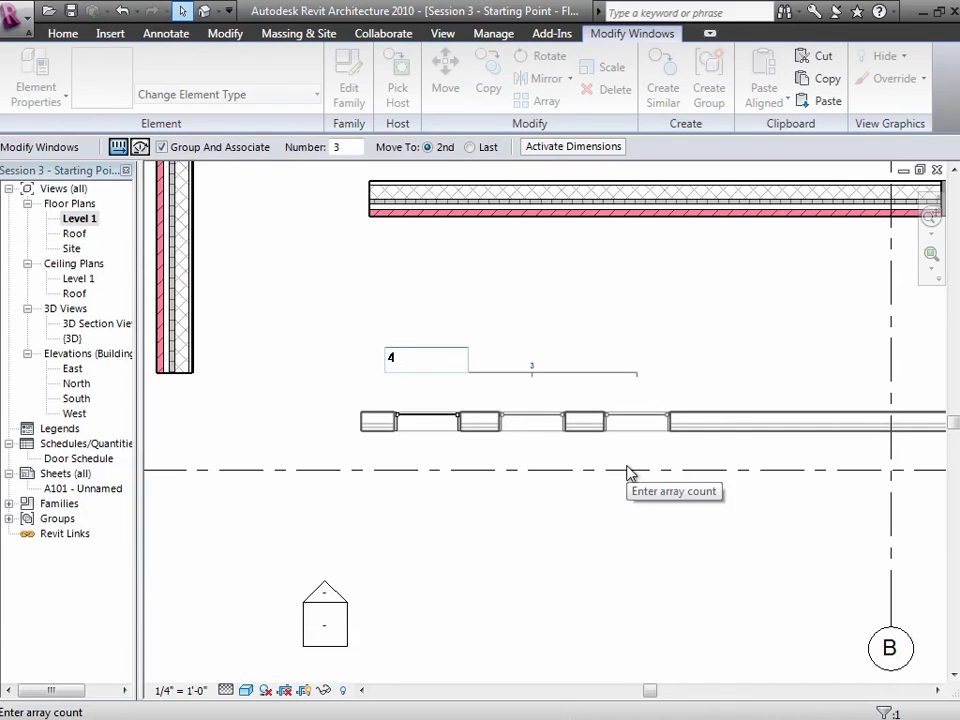
{"action": "key", "text": "Return"}
Step: Set the window array's count to 5 in the Level 1 plan
{"action": "left_click", "coordinate": [550, 430]}
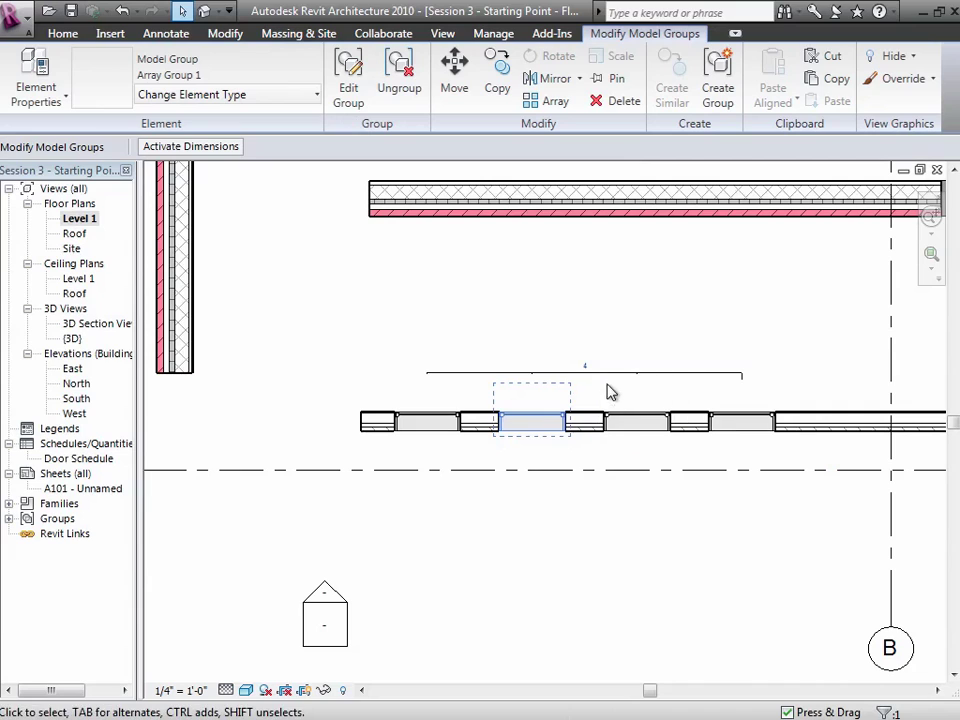
{"action": "left_click", "coordinate": [604, 377]}
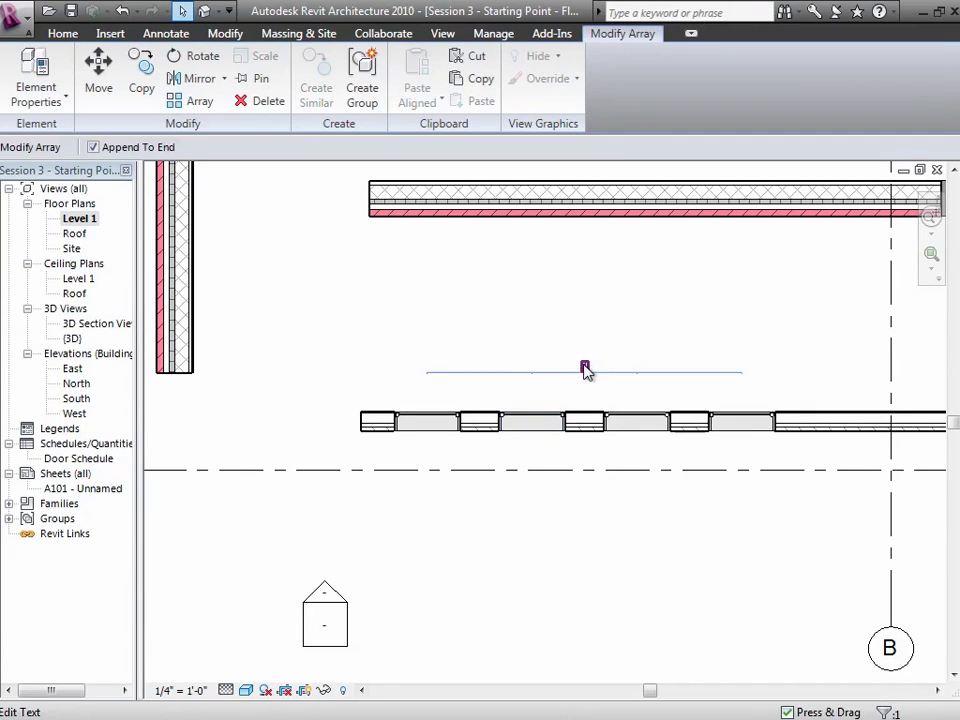
{"action": "left_click", "coordinate": [585, 366]}
{"action": "type", "text": "5"}
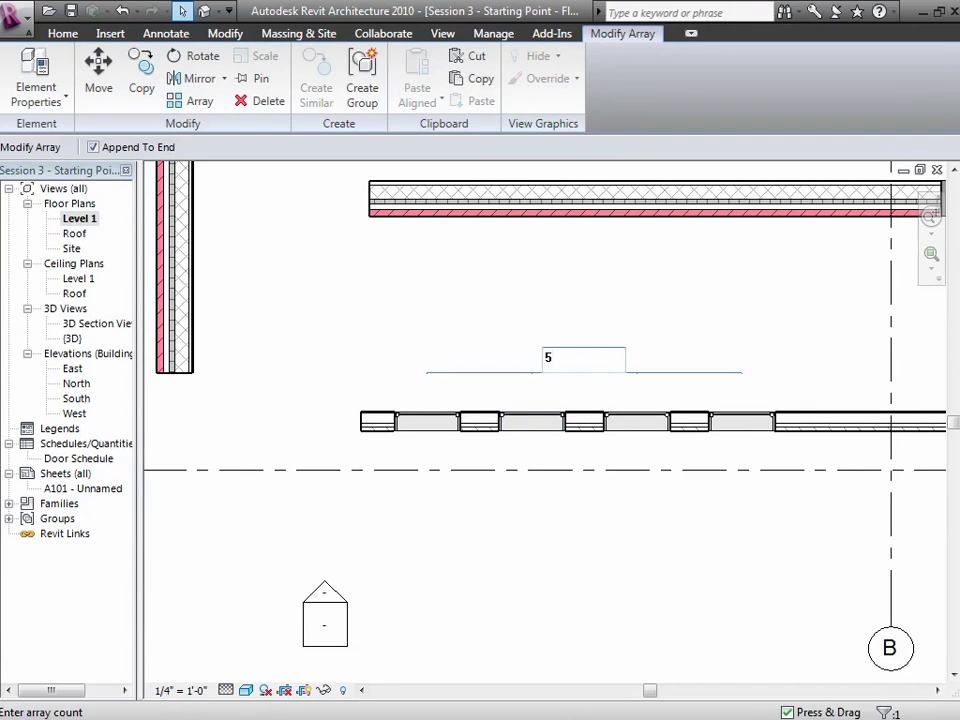
{"action": "key", "text": "Return"}
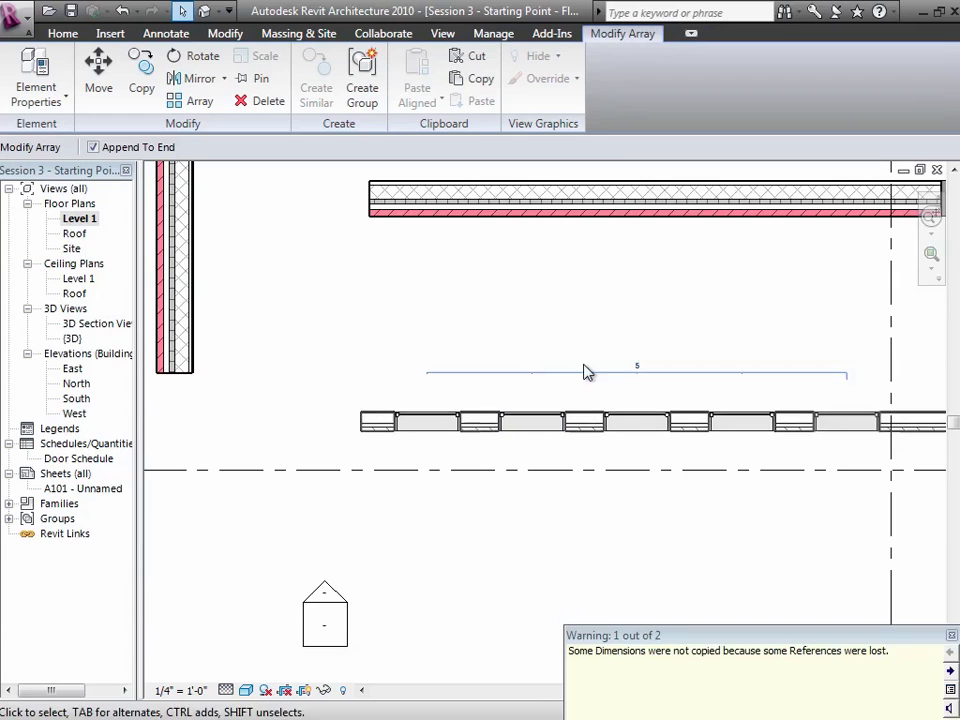
{"action": "left_click", "coordinate": [607, 594]}
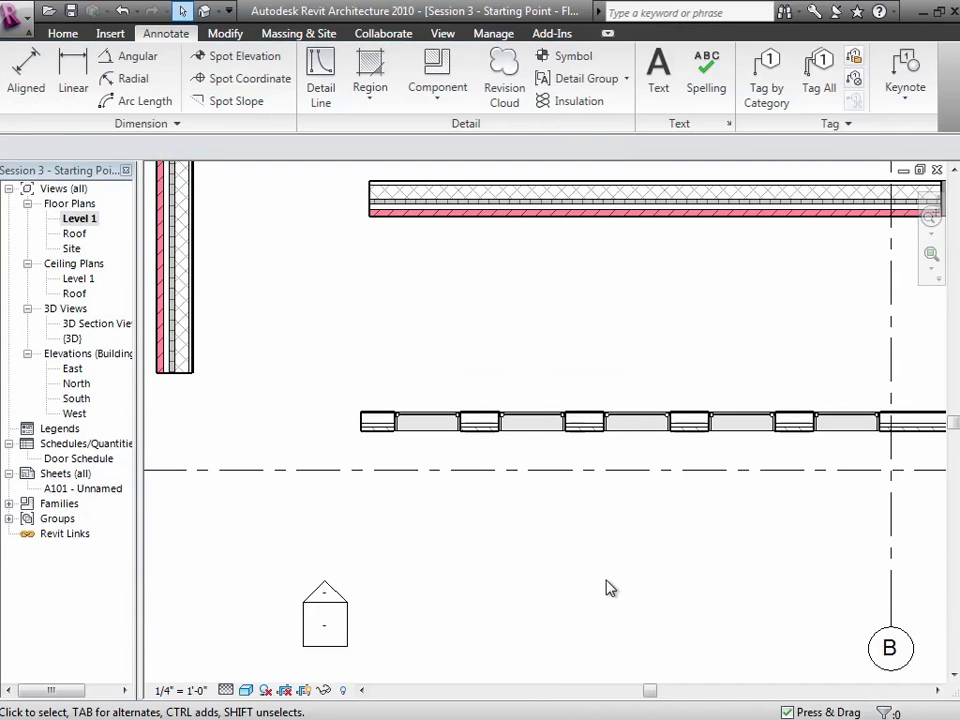
Step: View the arrayed windows in the default 3D view and return to the Level 1 plan
{"action": "left_click", "coordinate": [552, 420]}
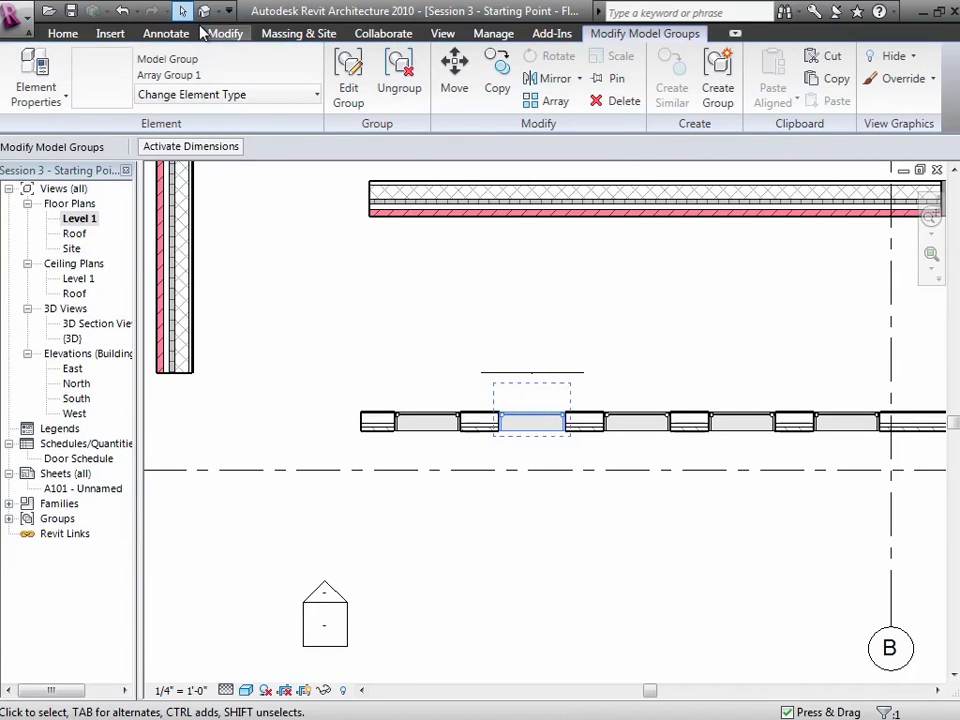
{"action": "left_click", "coordinate": [204, 11]}
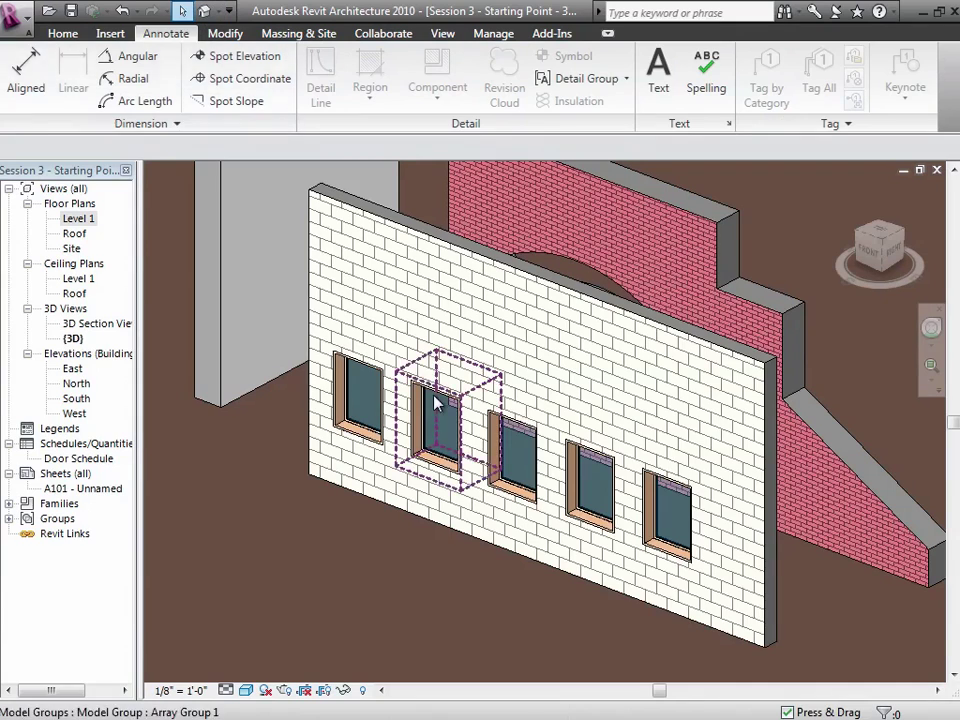
{"action": "left_click", "coordinate": [580, 480]}
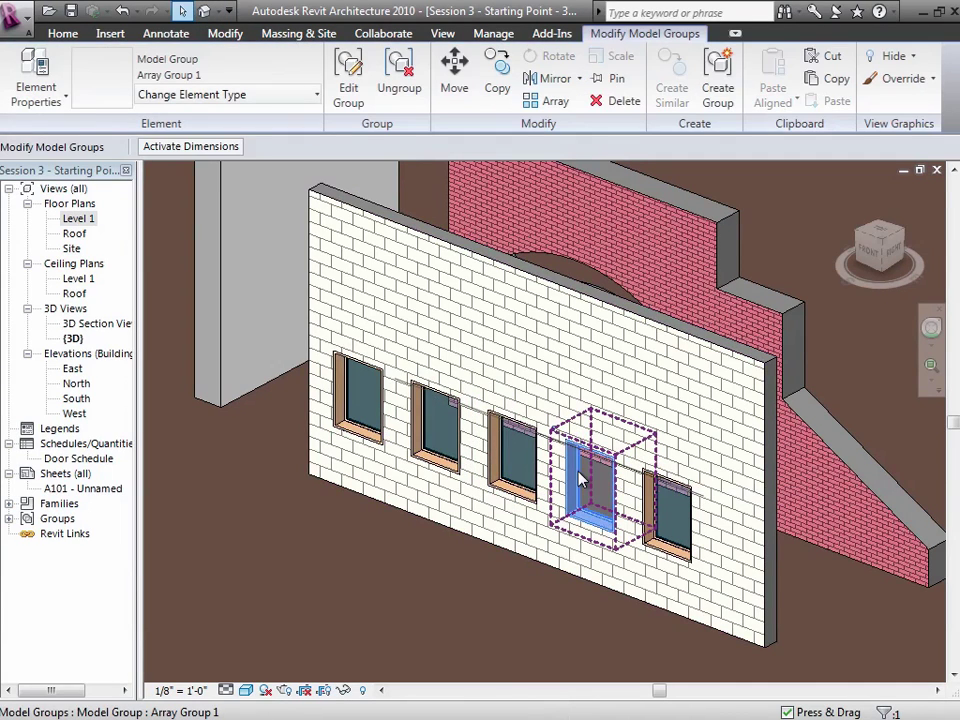
{"action": "double_click", "coordinate": [78, 218]}
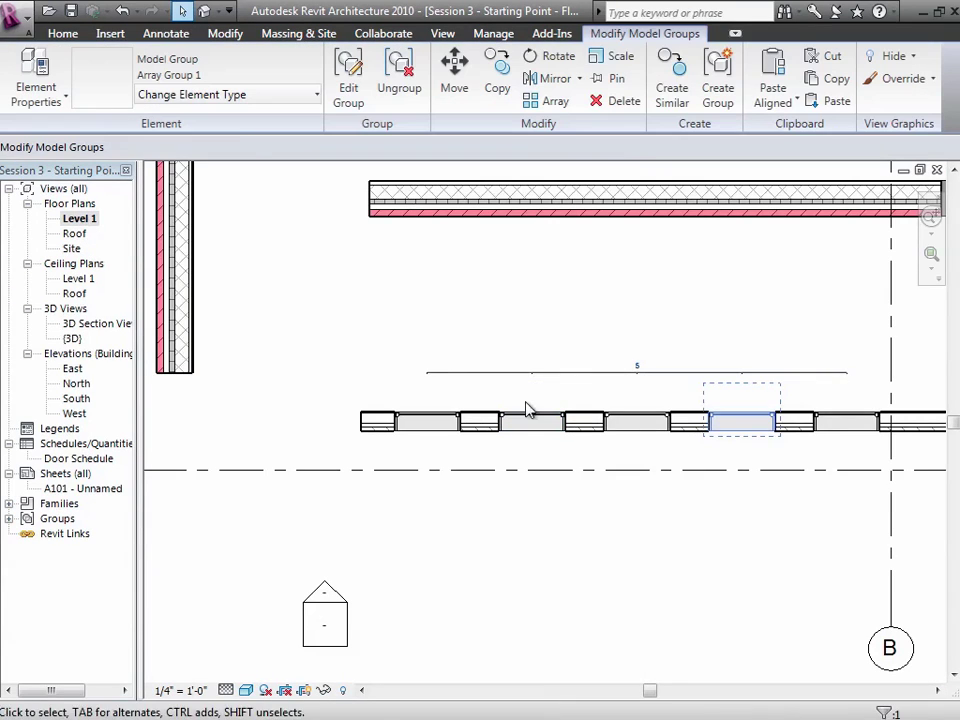
Step: Set the window array's count to 6, check the windows in the default 3D view and return to Level 1
{"action": "left_click", "coordinate": [636, 366]}
{"action": "type", "text": "6"}
{"action": "key", "text": "Return"}
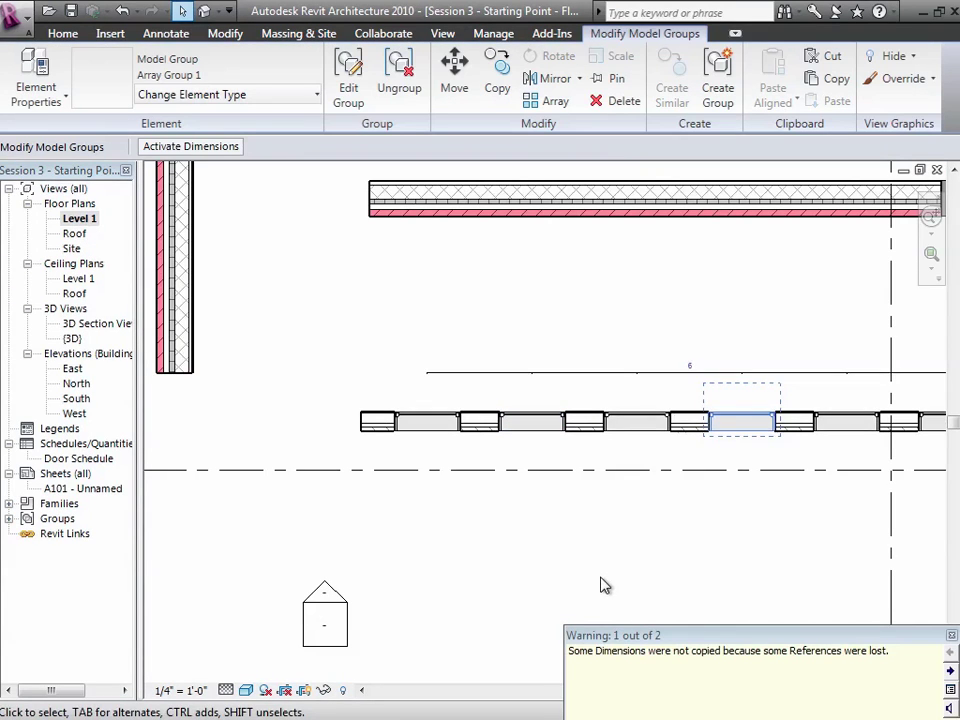
{"action": "left_click", "coordinate": [604, 585]}
{"action": "scroll", "coordinate": [604, 585], "scroll_direction": "right", "scroll_amount": 3}
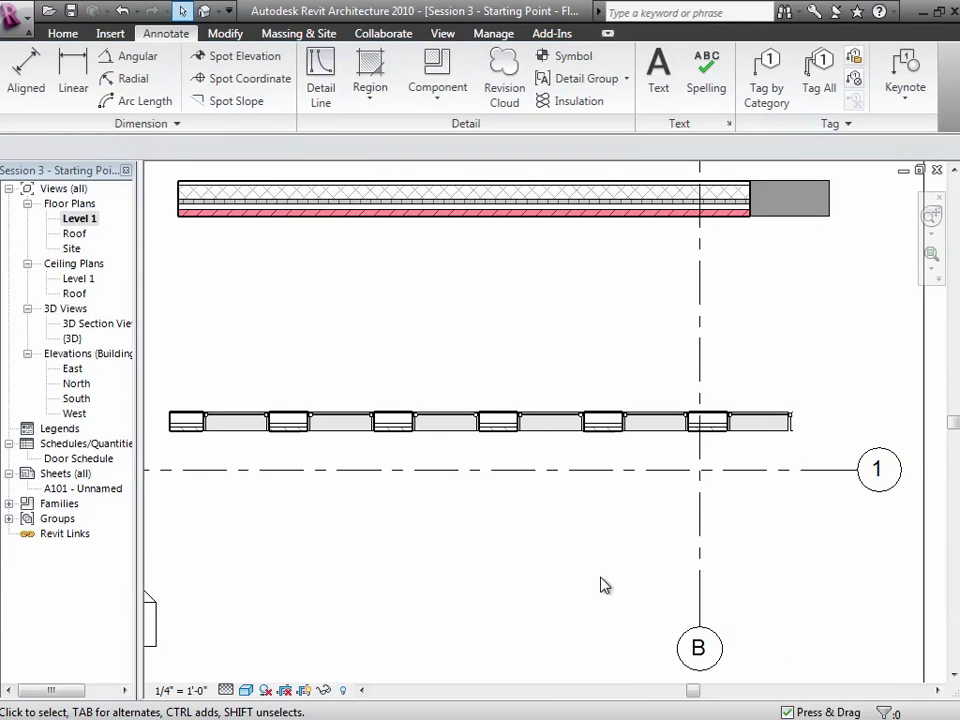
{"action": "left_click", "coordinate": [204, 12]}
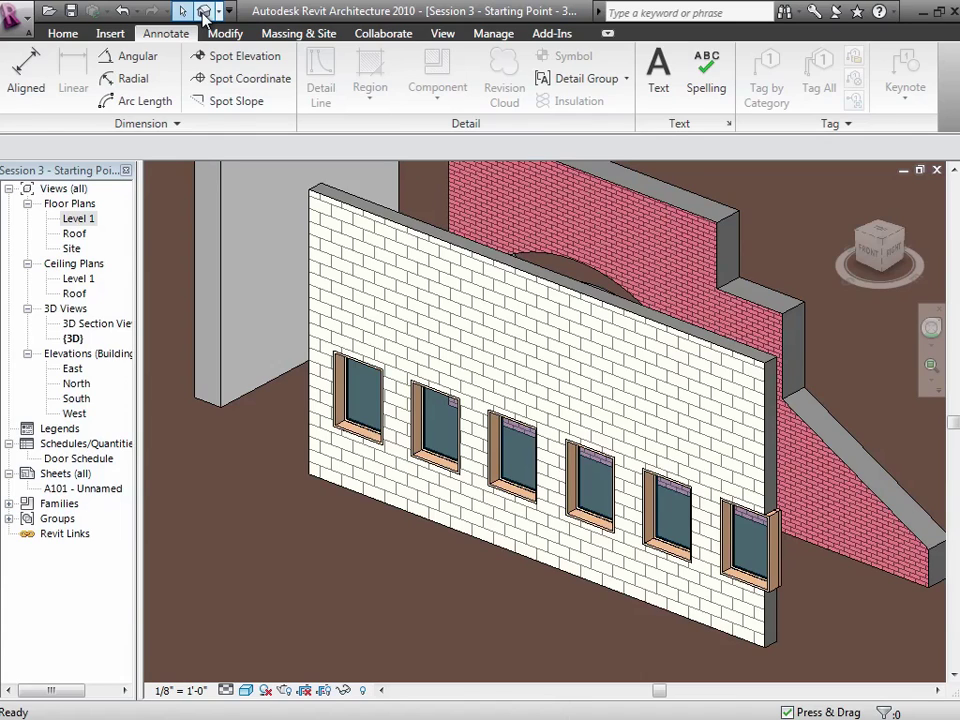
{"action": "double_click", "coordinate": [80, 219]}
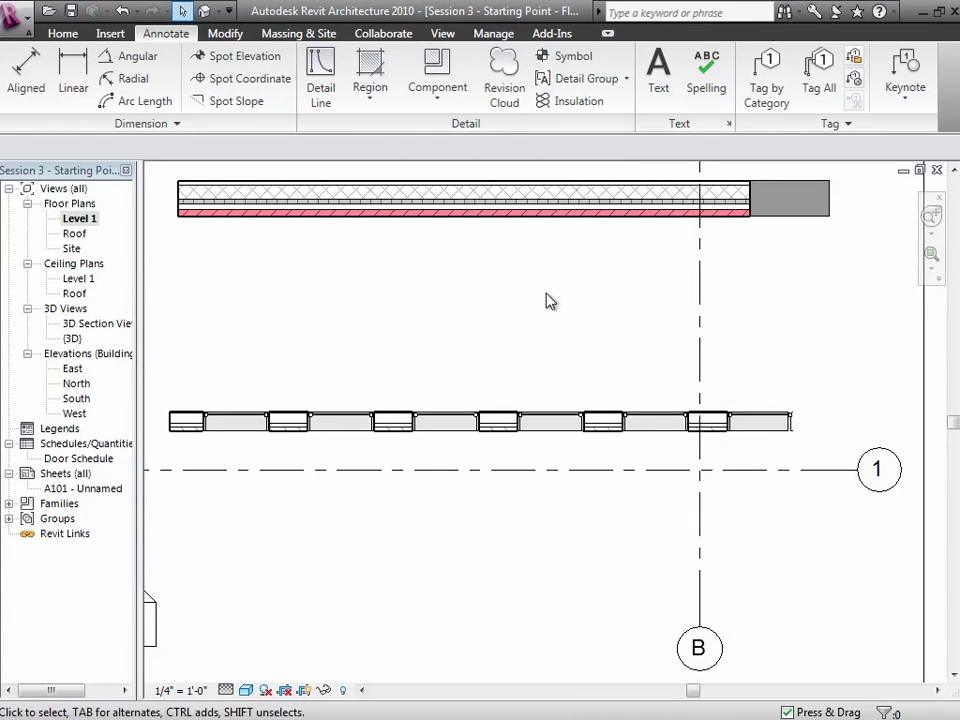
Step: Undo the linear window array and delete the other window near grid line B, keeping the first window in the stone-panel wall
{"action": "left_click", "coordinate": [122, 11]}
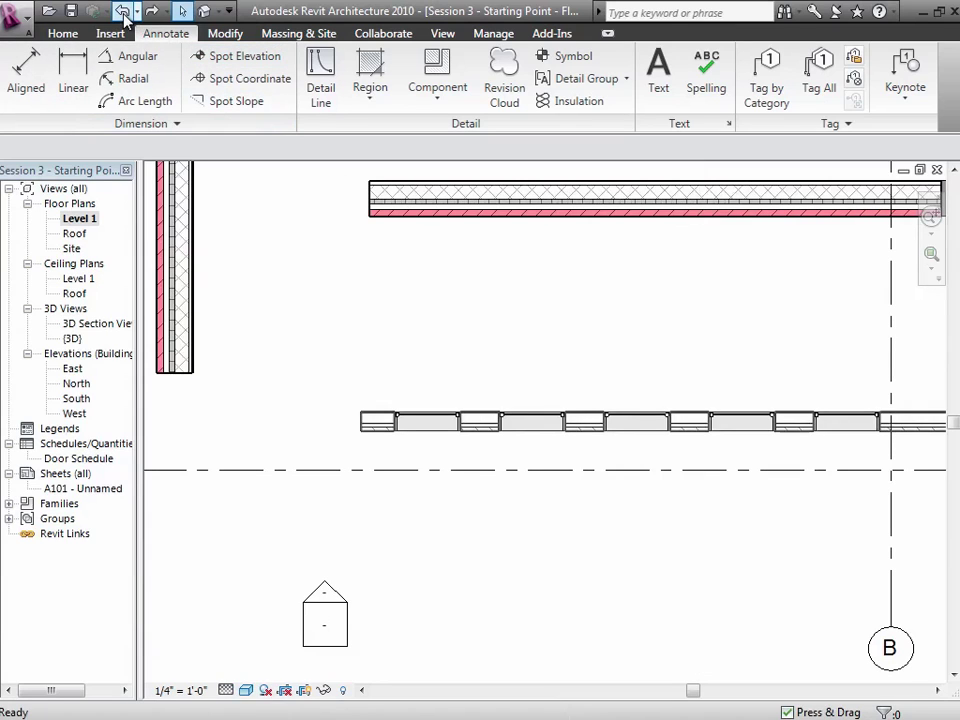
{"action": "left_click", "coordinate": [122, 11]}
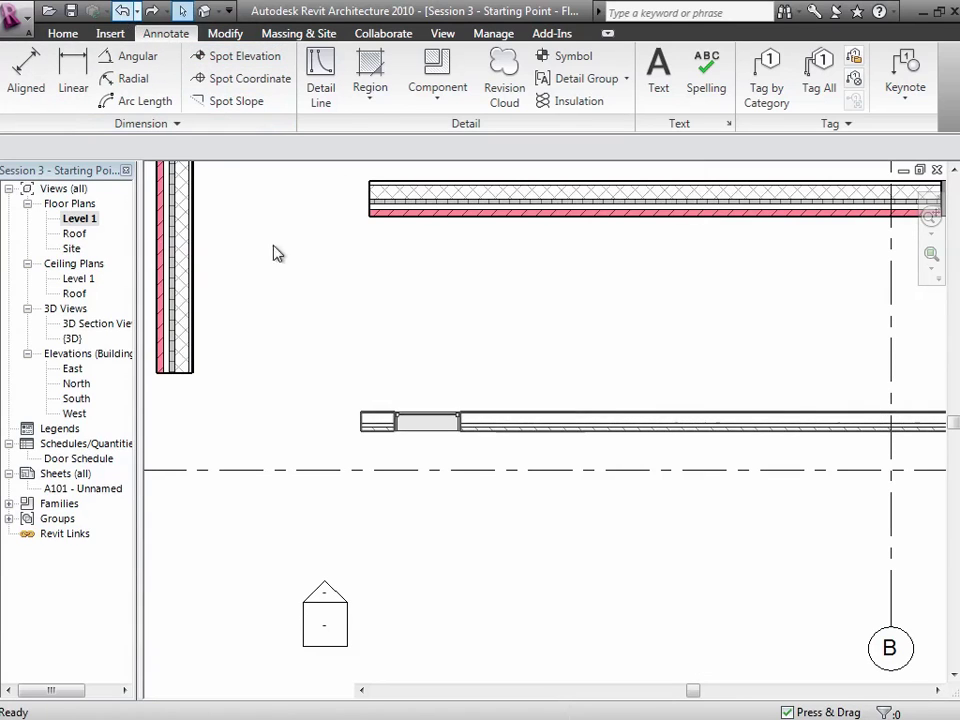
{"action": "left_click", "coordinate": [422, 431]}
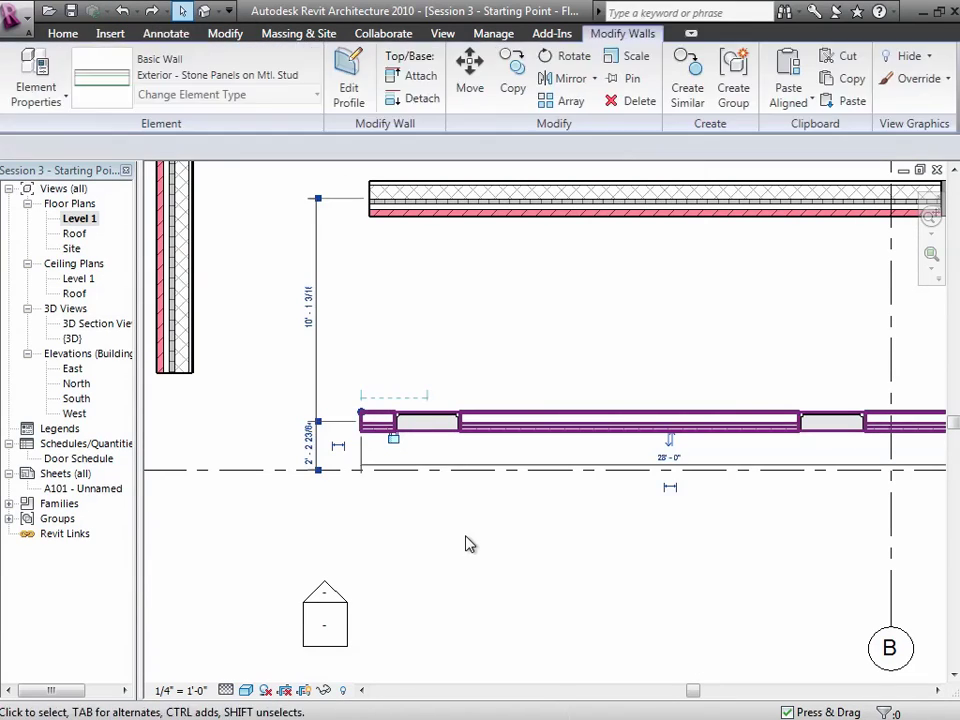
{"action": "left_click", "coordinate": [452, 490]}
{"action": "left_click", "coordinate": [815, 424]}
{"action": "key", "text": "Escape"}
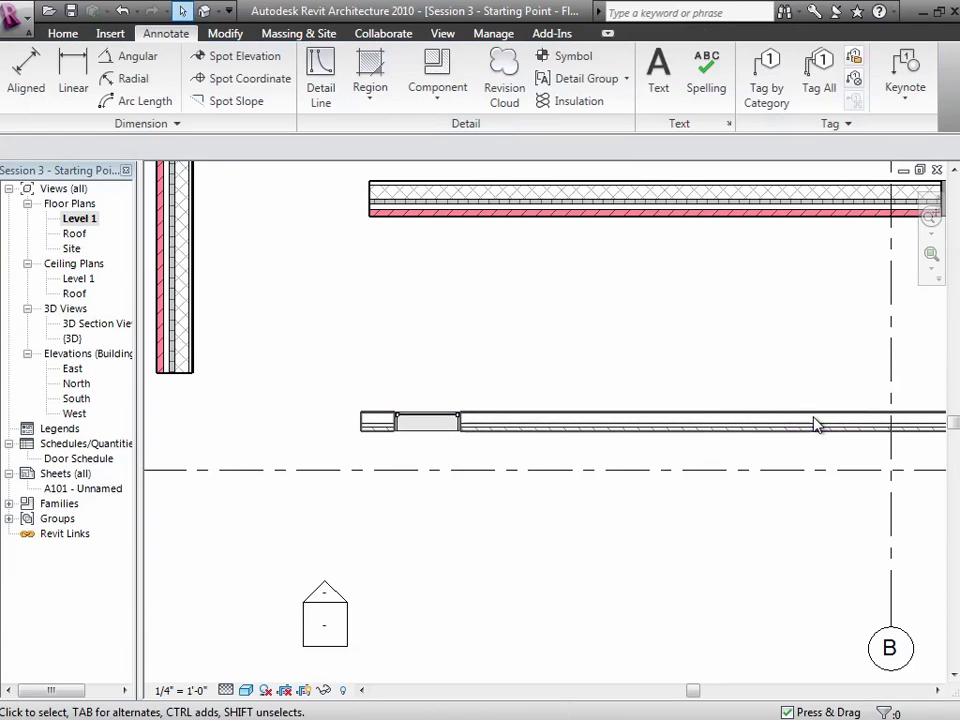
{"action": "left_click", "coordinate": [418, 428]}
{"action": "left_click", "coordinate": [424, 390]}
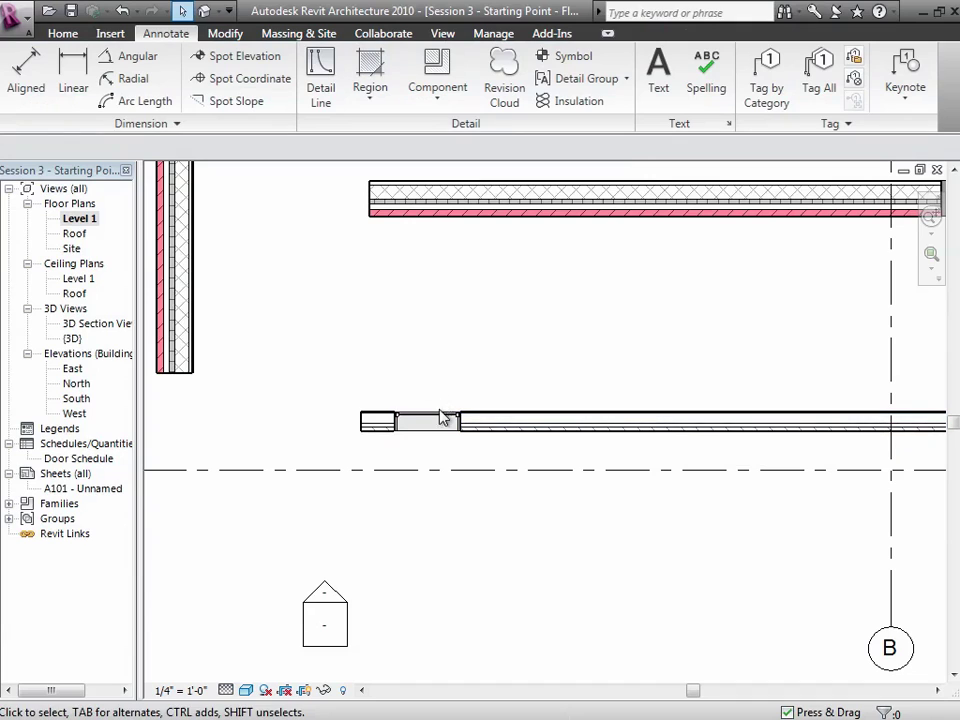
Step: Create a linear array of the window with Group And Associate and Move To Last, placing the last at grid line B with count 3
{"action": "left_click", "coordinate": [437, 423]}
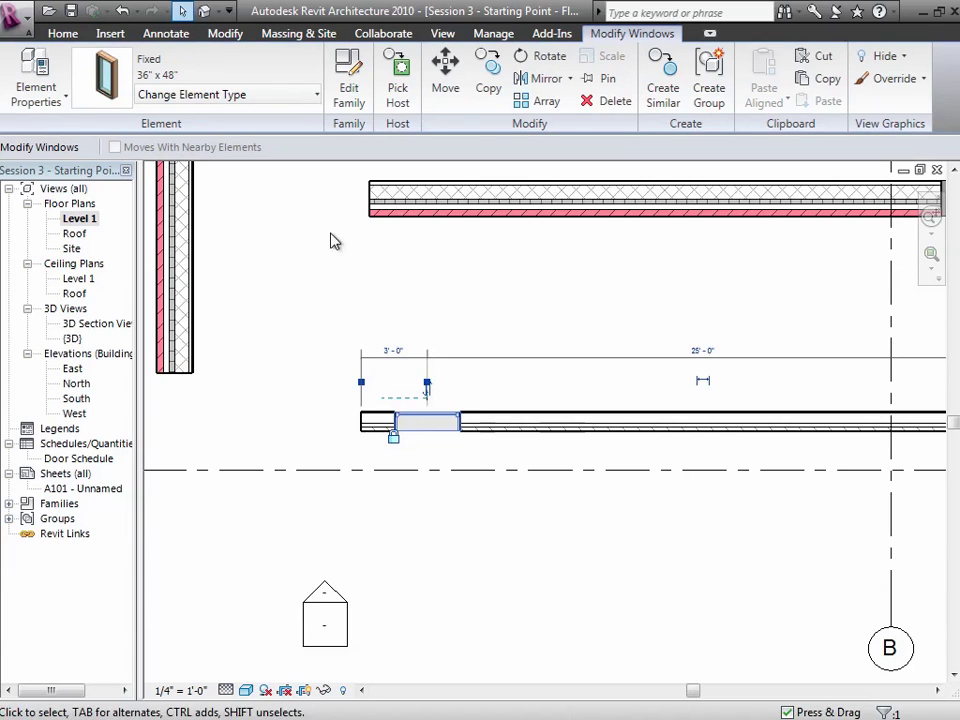
{"action": "left_click", "coordinate": [540, 101]}
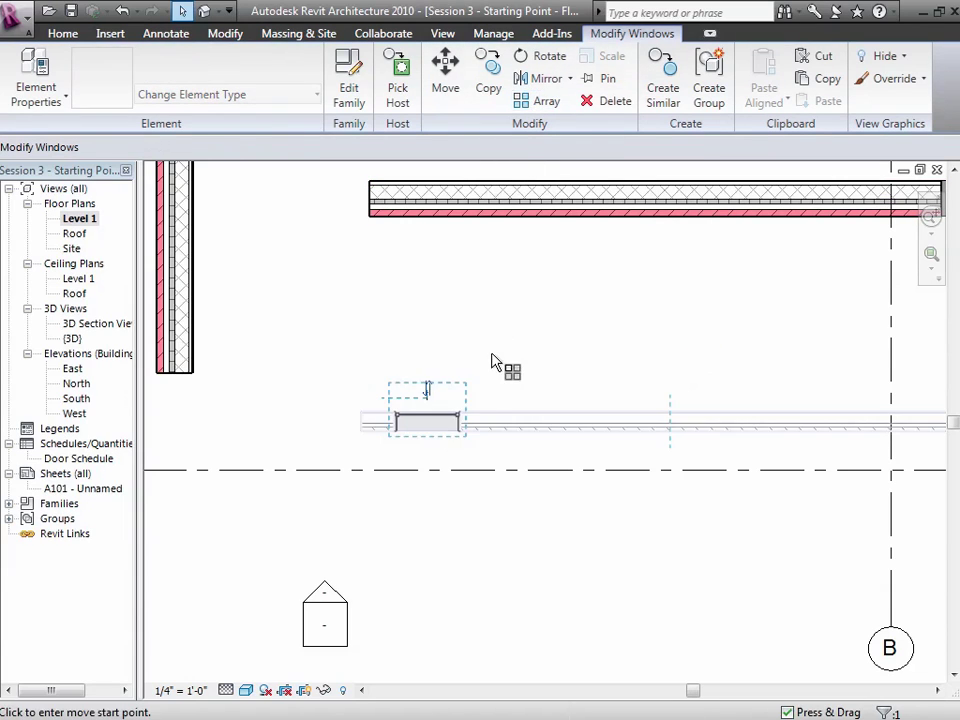
{"action": "left_click", "coordinate": [437, 423]}
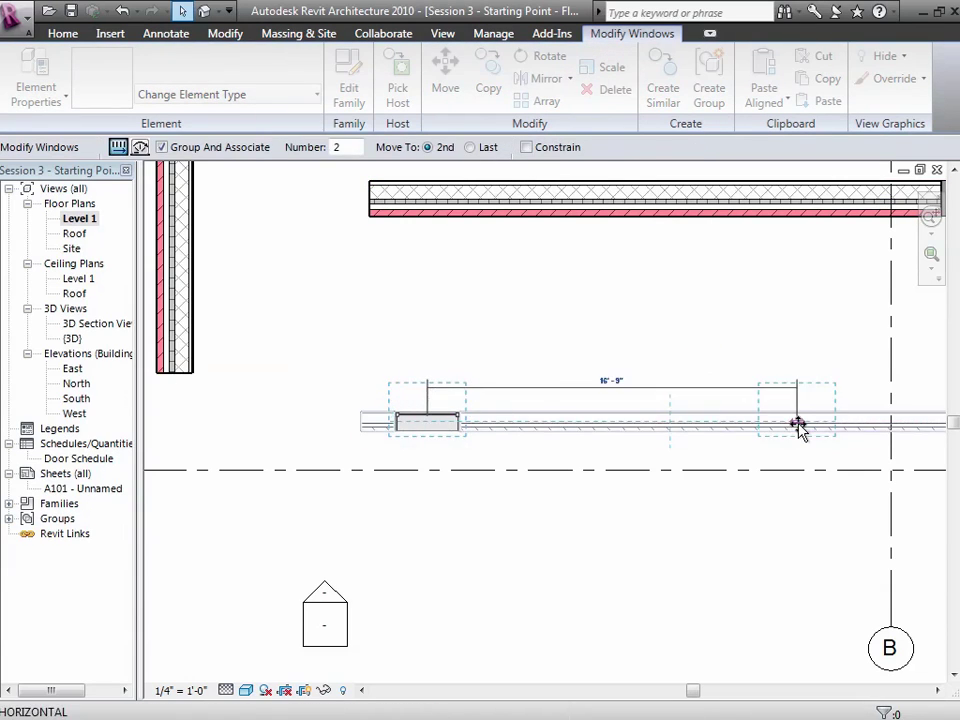
{"action": "left_click", "coordinate": [470, 147]}
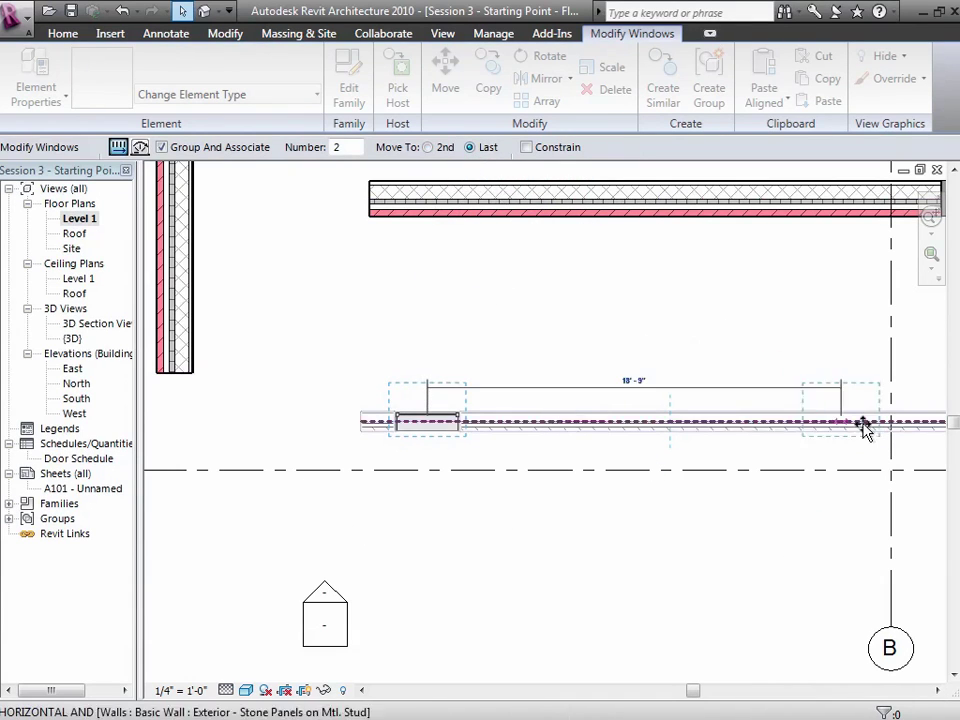
{"action": "left_click", "coordinate": [893, 423]}
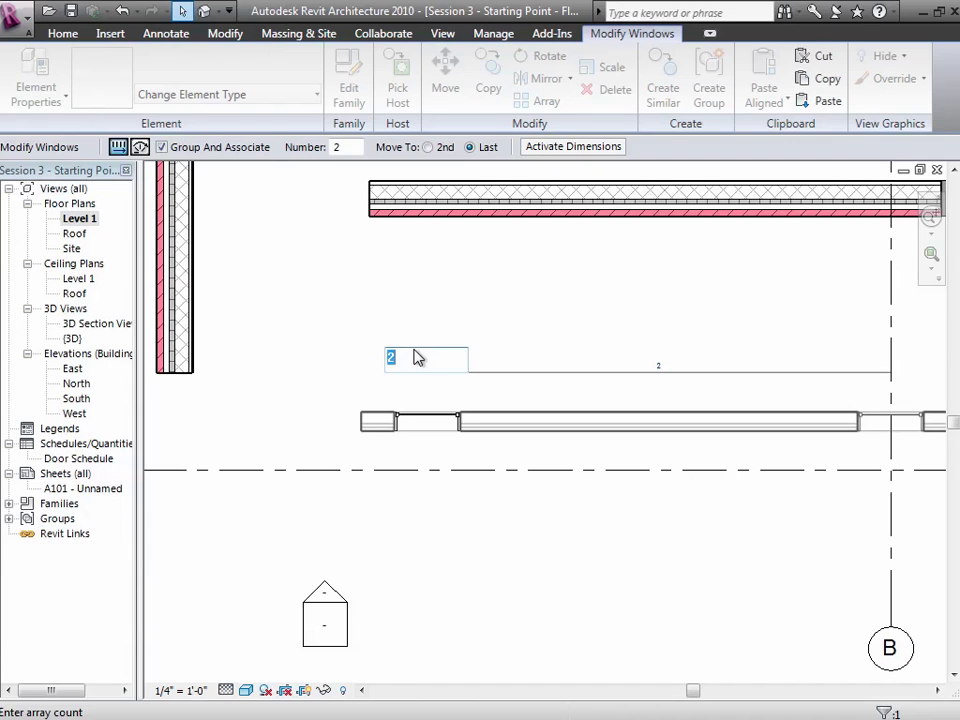
{"action": "type", "text": "3"}
{"action": "key", "text": "Return"}
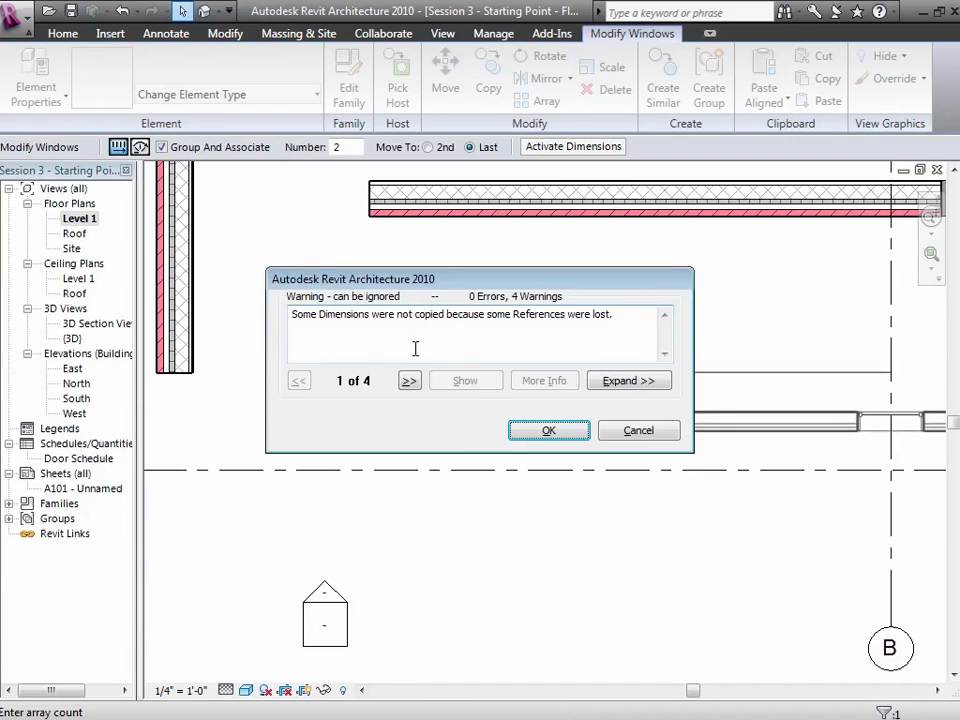
{"action": "left_click", "coordinate": [545, 430]}
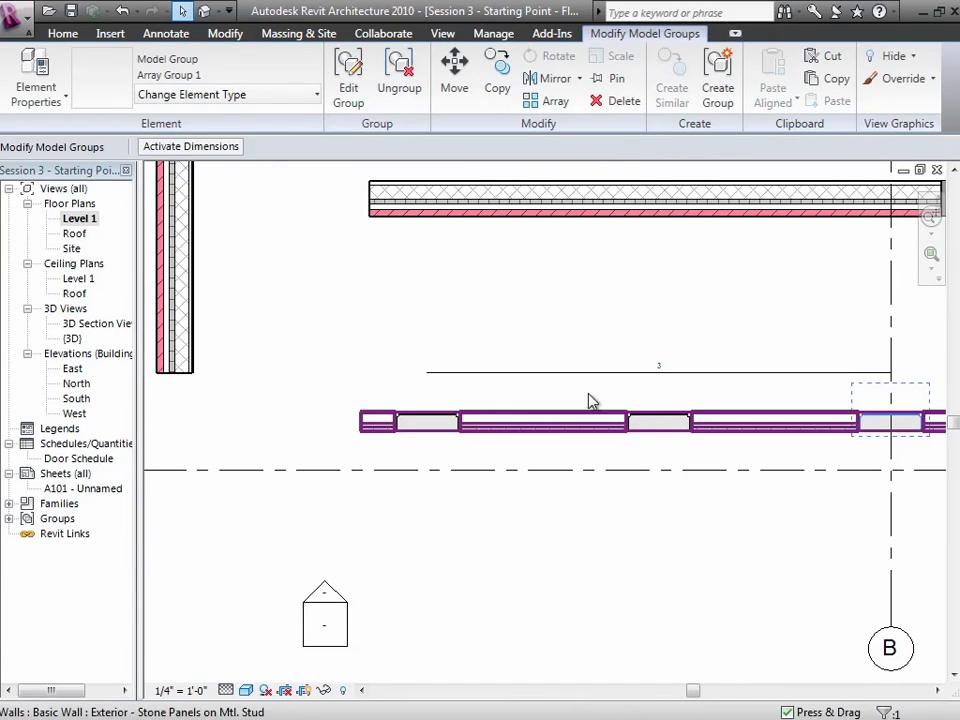
Step: Set the count of the window array ending at grid line B to 4
{"action": "left_click", "coordinate": [656, 366]}
{"action": "type", "text": "4"}
{"action": "key", "text": "Return"}
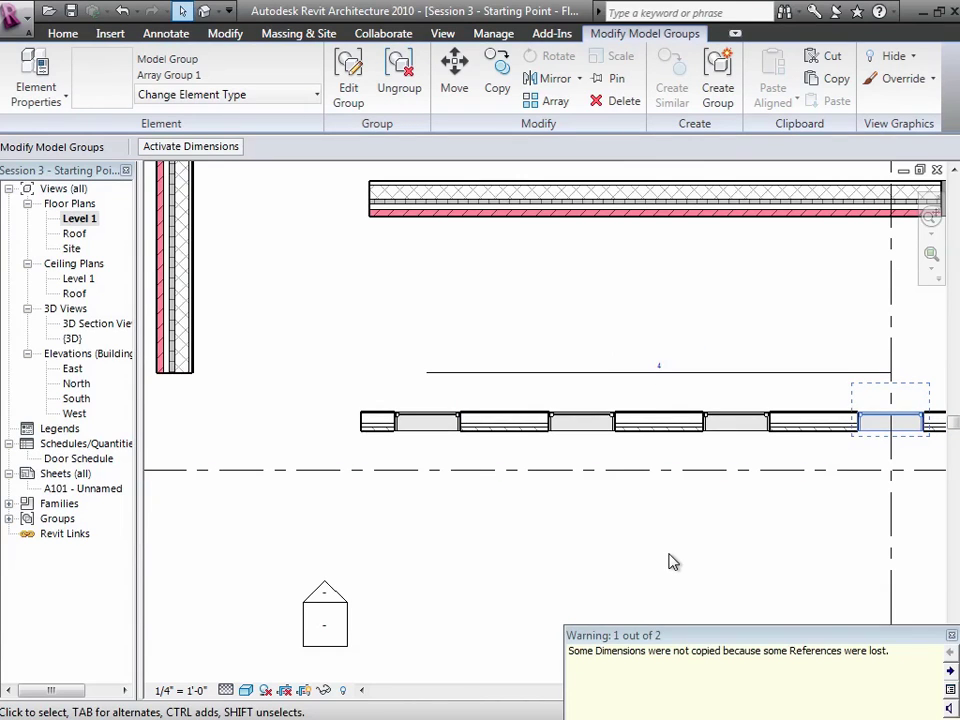
{"action": "key", "text": "d"}
{"action": "key", "text": "i"}
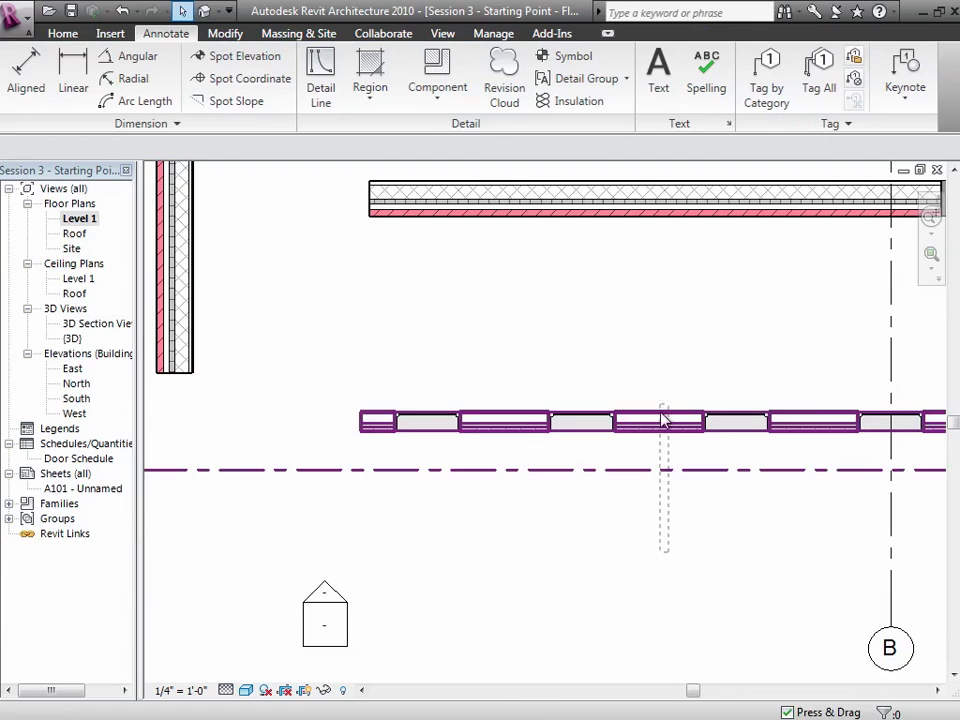
{"action": "key", "text": "Escape"}
Step: Set the count of the window array ending at grid line B to 5
{"action": "left_click", "coordinate": [589, 418]}
{"action": "left_click", "coordinate": [659, 369]}
{"action": "type", "text": "5"}
{"action": "key", "text": "Return"}
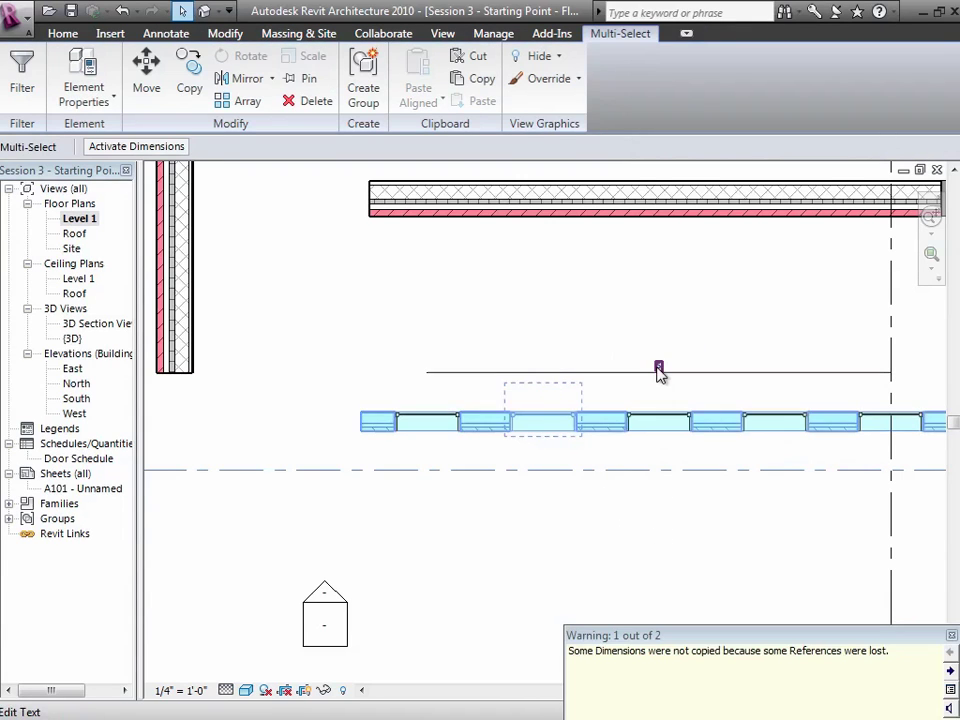
{"action": "left_click", "coordinate": [628, 510]}
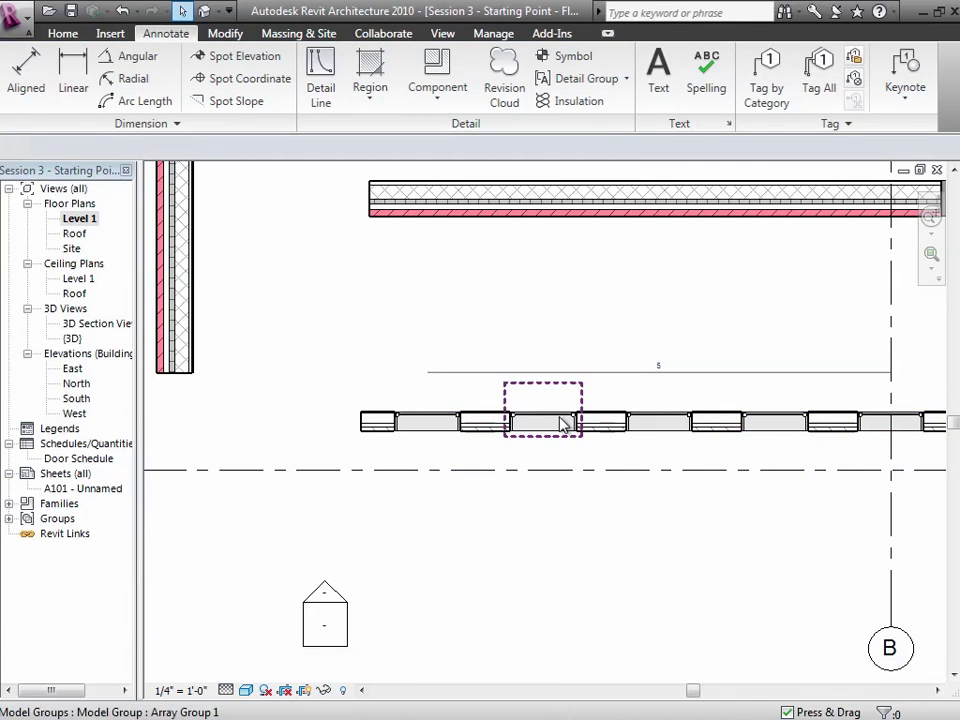
Step: Set the count of the window array ending at grid line B to 6
{"action": "left_click", "coordinate": [564, 422]}
{"action": "left_click", "coordinate": [656, 366]}
{"action": "type", "text": "6"}
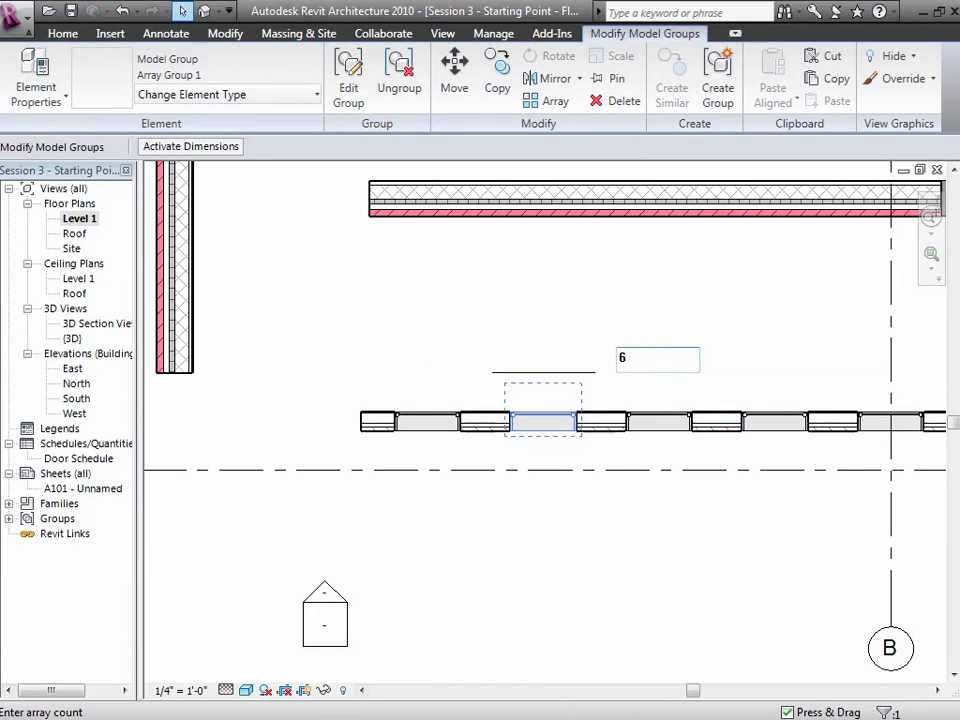
{"action": "key", "text": "Return"}
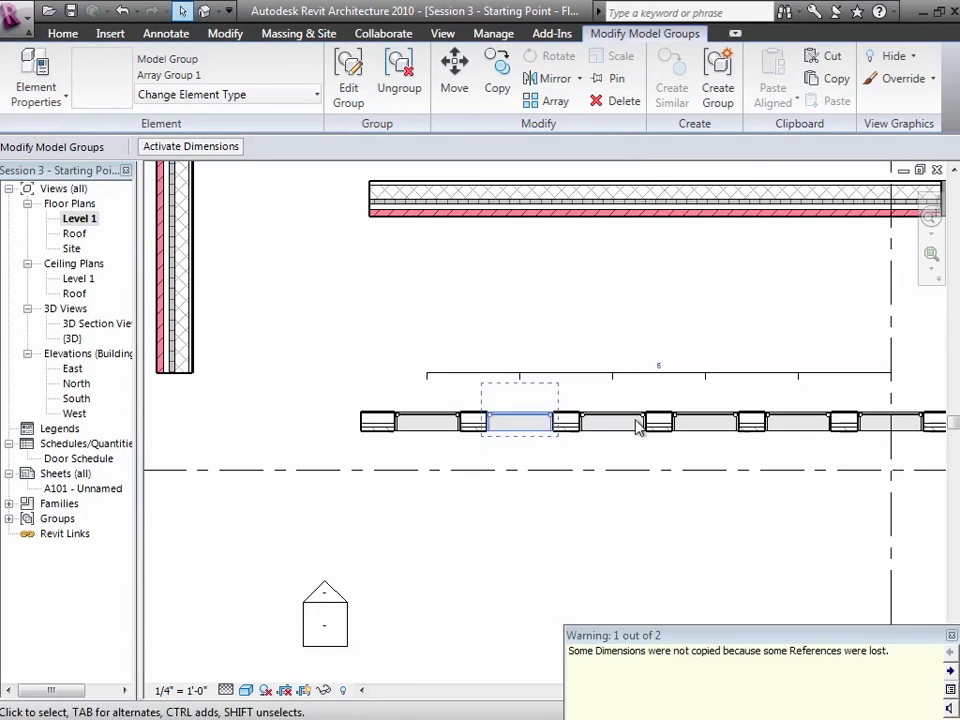
{"action": "left_click", "coordinate": [564, 555]}
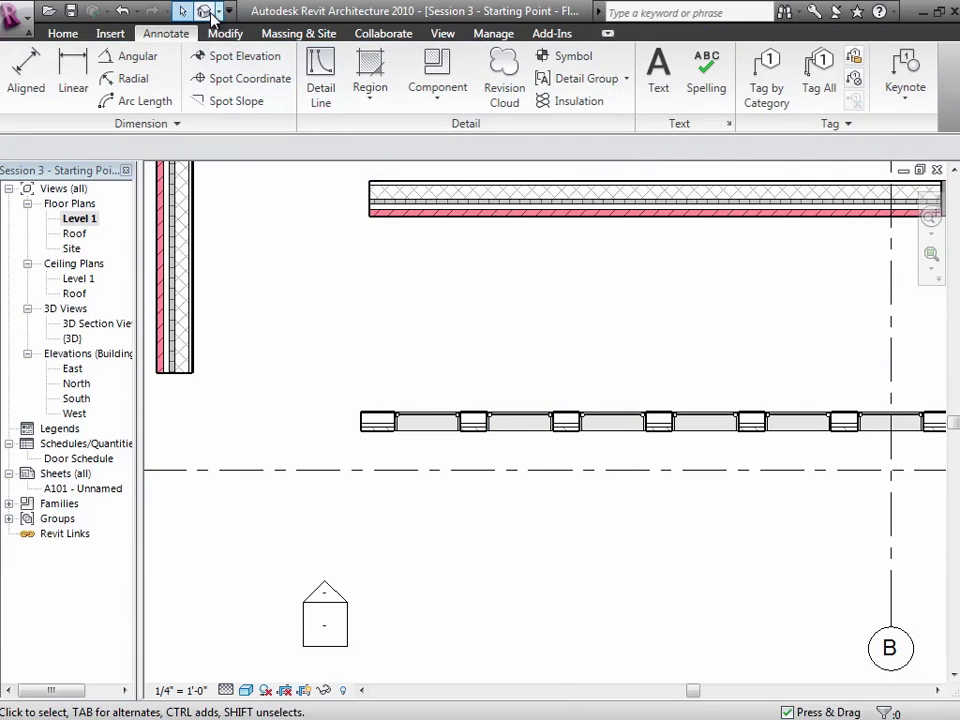
Step: In the 3D view, edit the first window's array group, changing the window to Round with Trim 36" Diameter, and finish the group
{"action": "left_click", "coordinate": [205, 12]}
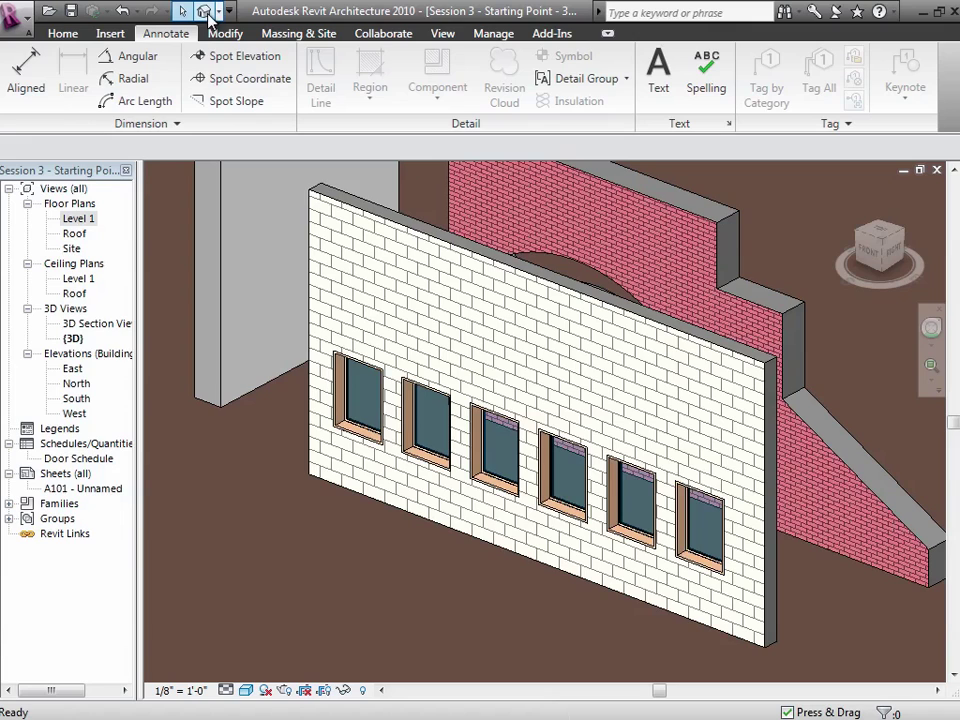
{"action": "left_click", "coordinate": [343, 395]}
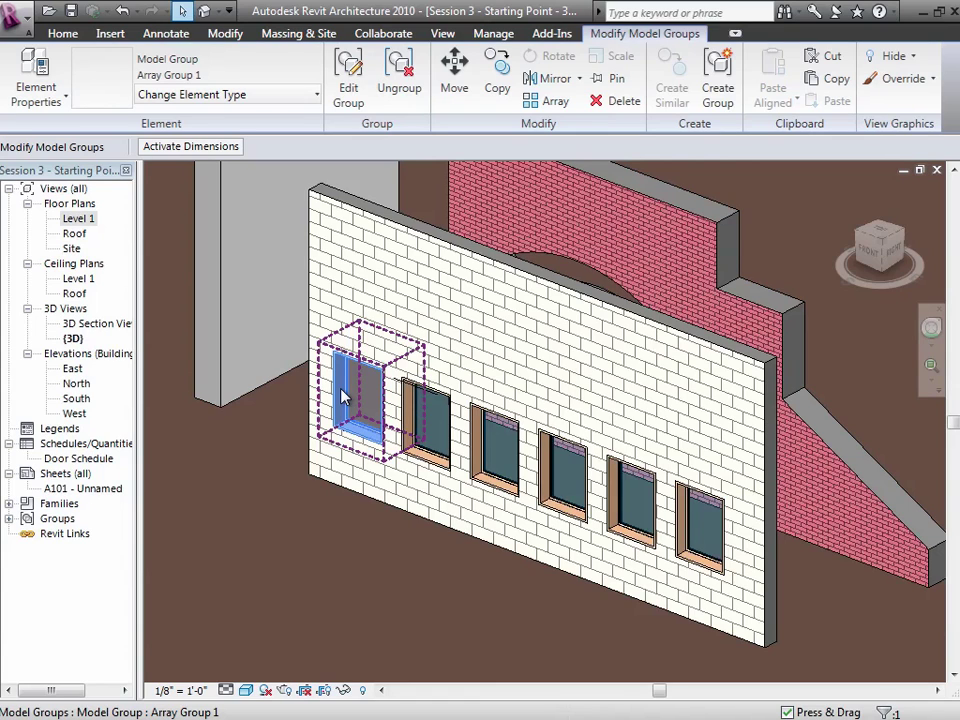
{"action": "left_click", "coordinate": [349, 75]}
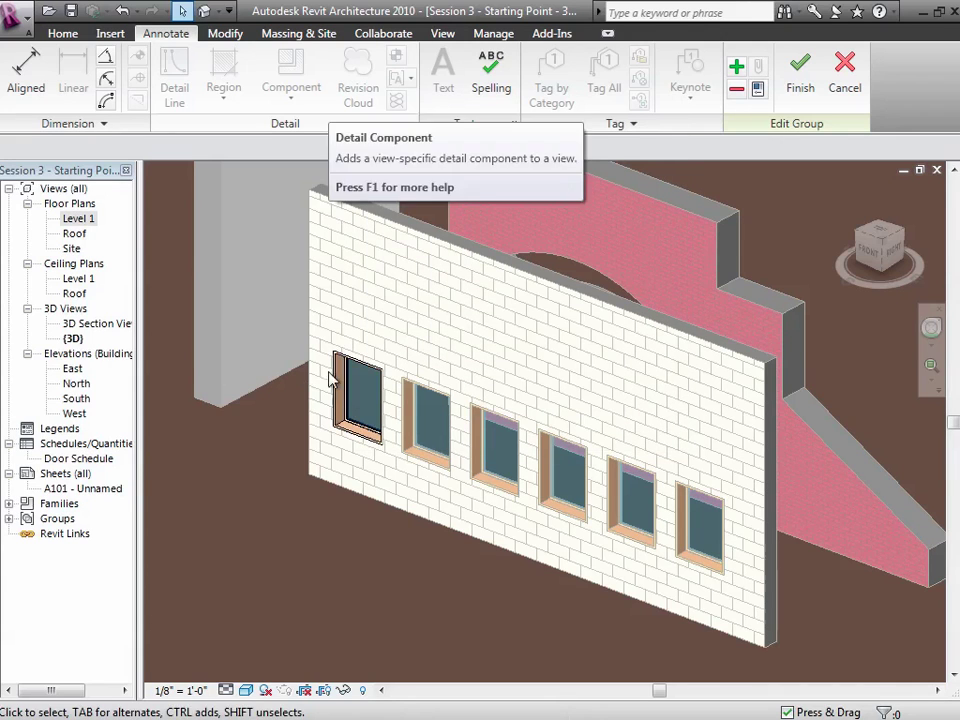
{"action": "left_click", "coordinate": [347, 374]}
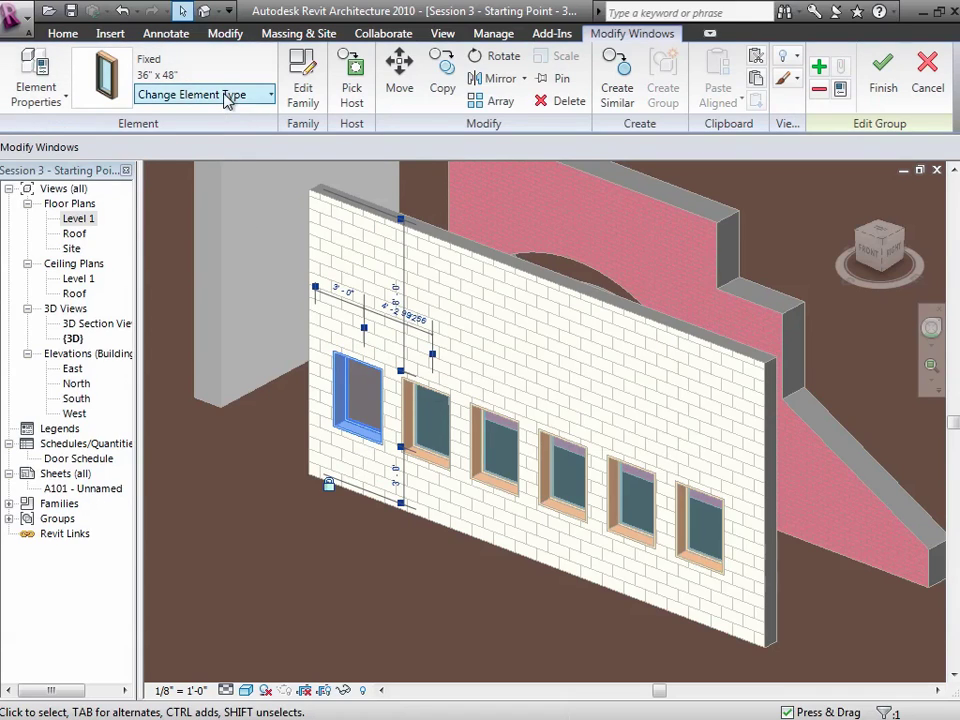
{"action": "left_click", "coordinate": [225, 97]}
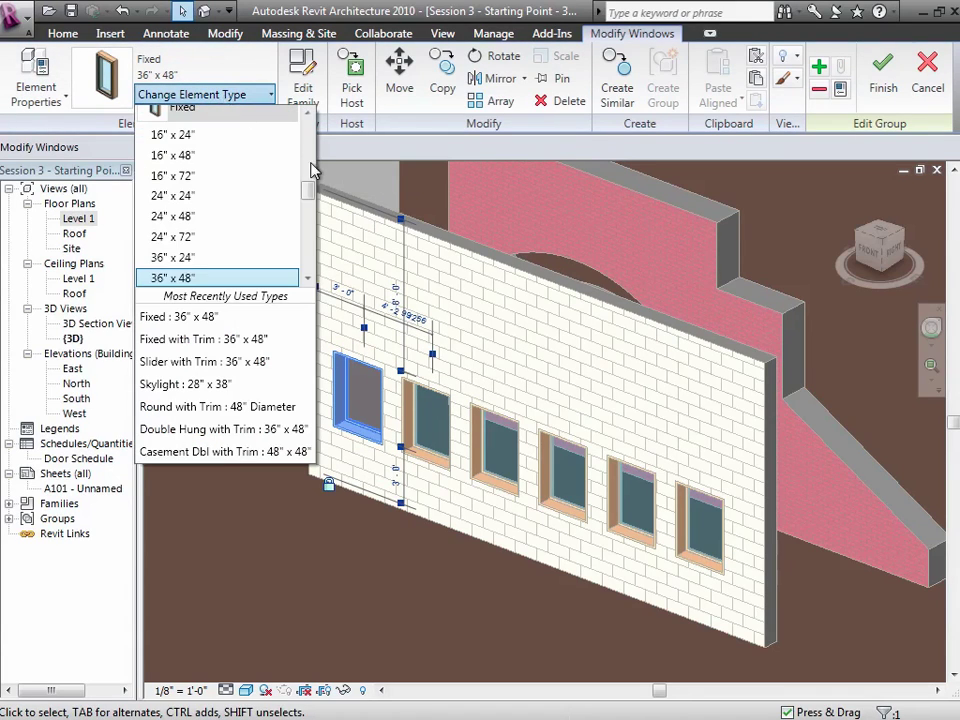
{"action": "left_click_drag", "start_coordinate": [307, 192], "coordinate": [310, 221]}
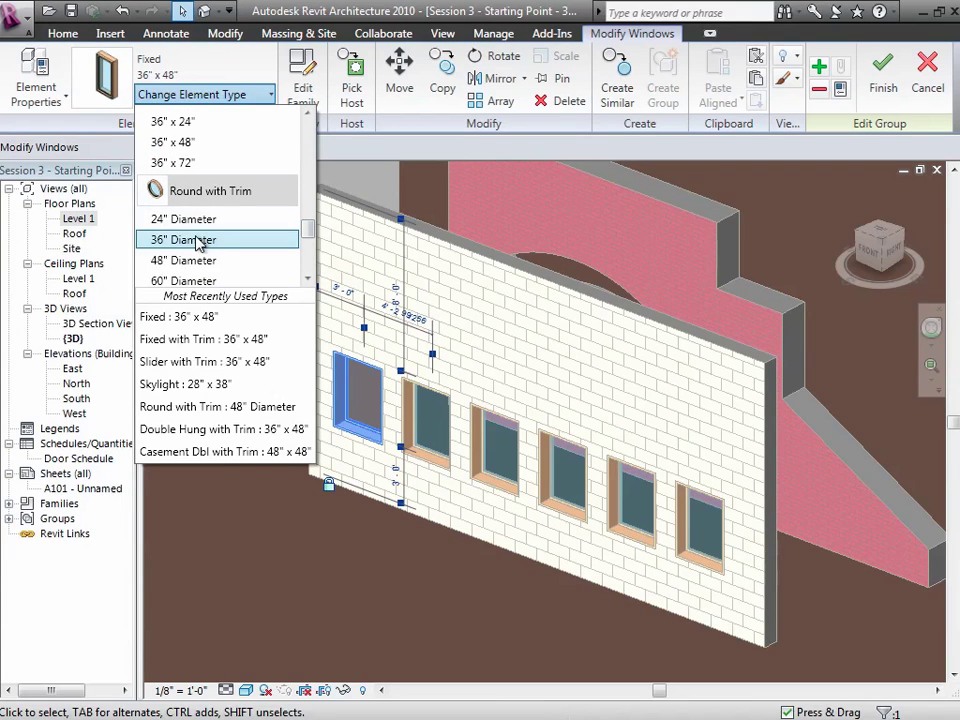
{"action": "left_click", "coordinate": [199, 238]}
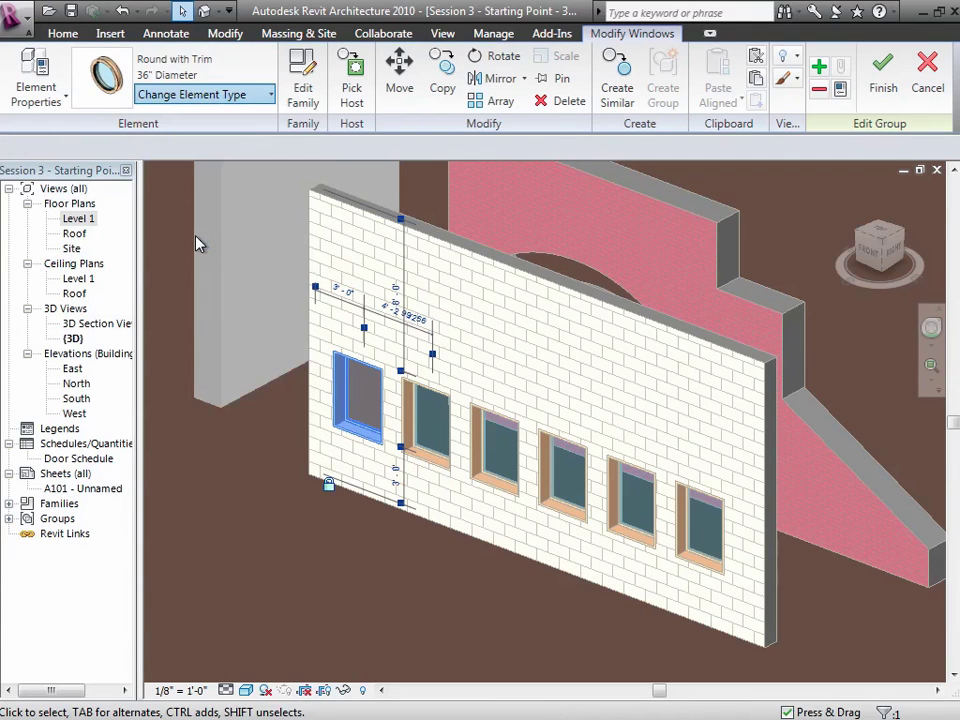
{"action": "left_click", "coordinate": [240, 531]}
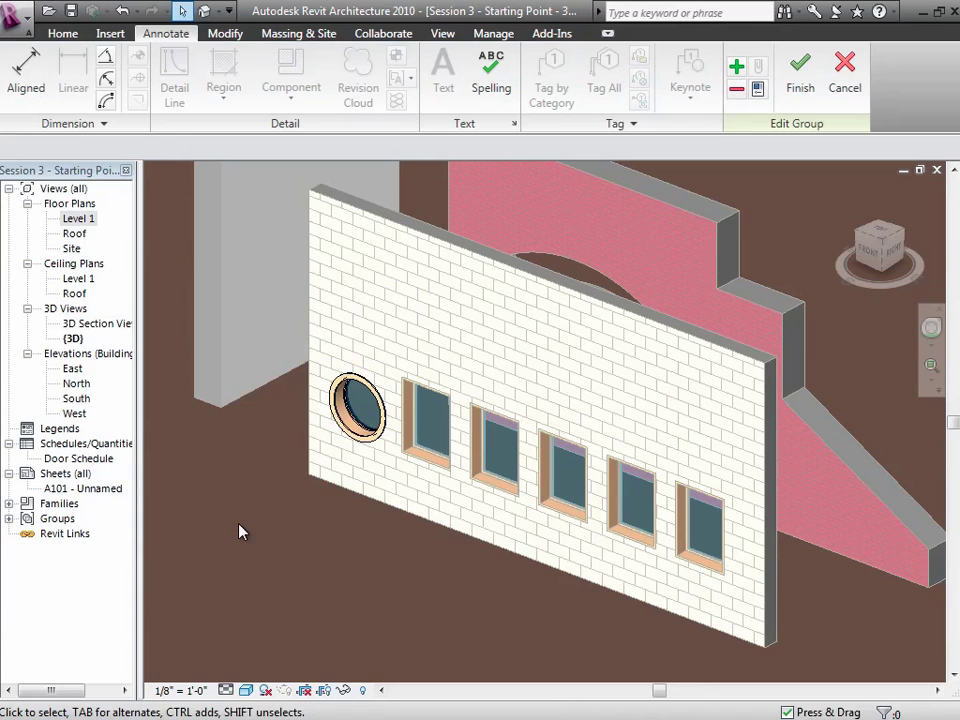
{"action": "left_click", "coordinate": [805, 72]}
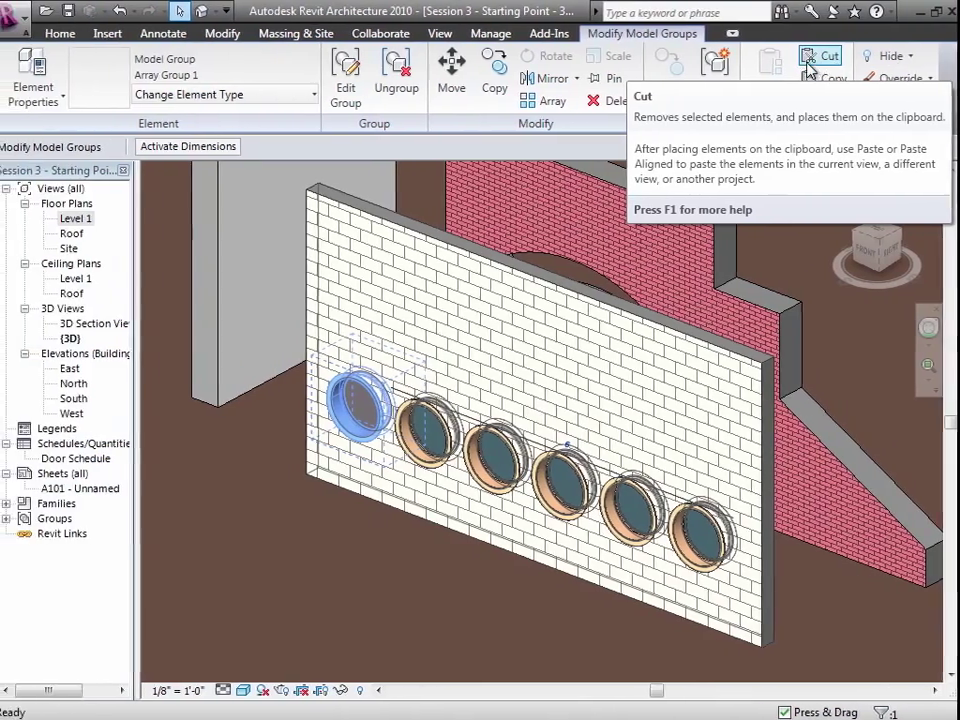
Step: Switch to the MindManager session map, collapse the Using Arrays to Place Elements and Groups topic and expand Setting Window Properties
{"action": "key", "text": "ctrl+Left"}
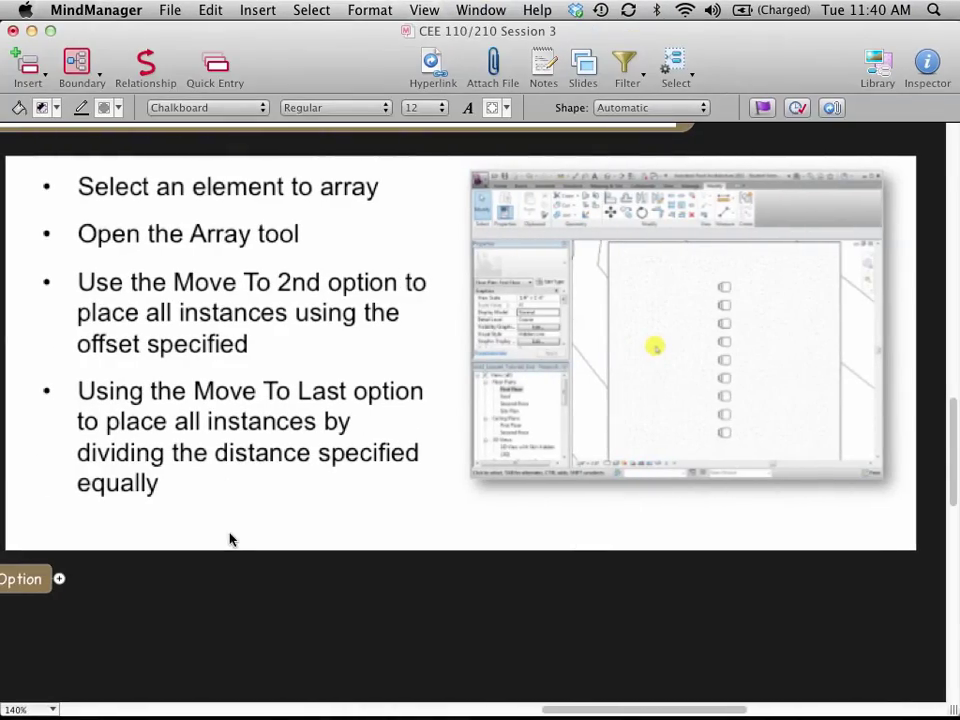
{"action": "scroll", "coordinate": [231, 540], "scroll_direction": "left", "scroll_amount": 5}
{"action": "scroll", "coordinate": [229, 540], "scroll_direction": "left", "scroll_amount": 5}
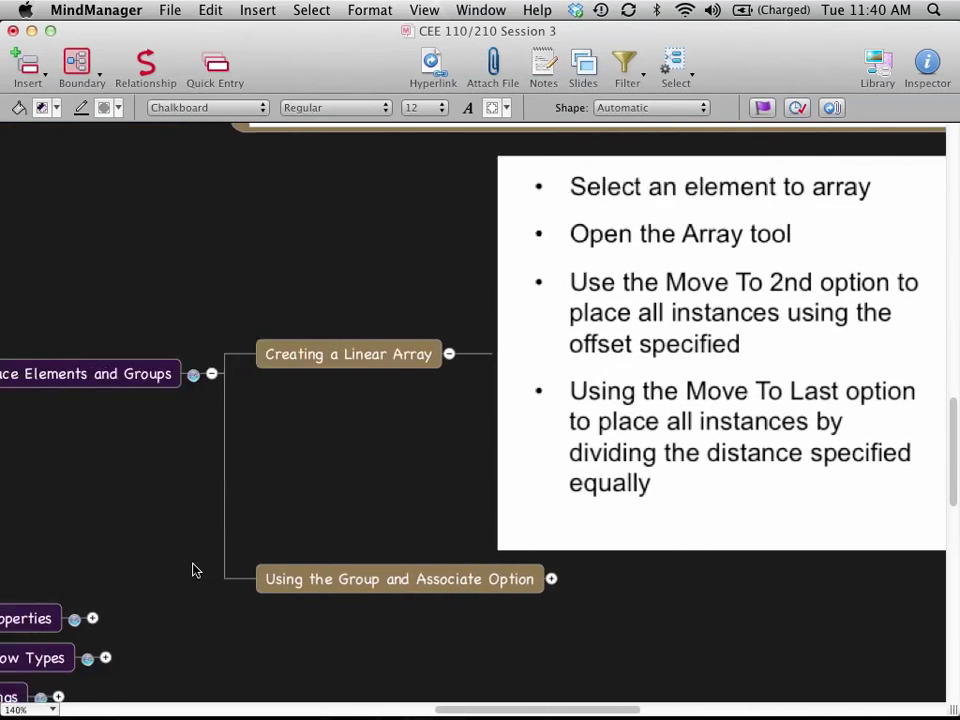
{"action": "scroll", "coordinate": [160, 600], "scroll_direction": "down", "scroll_amount": 3}
{"action": "scroll", "coordinate": [160, 600], "scroll_direction": "left", "scroll_amount": 2}
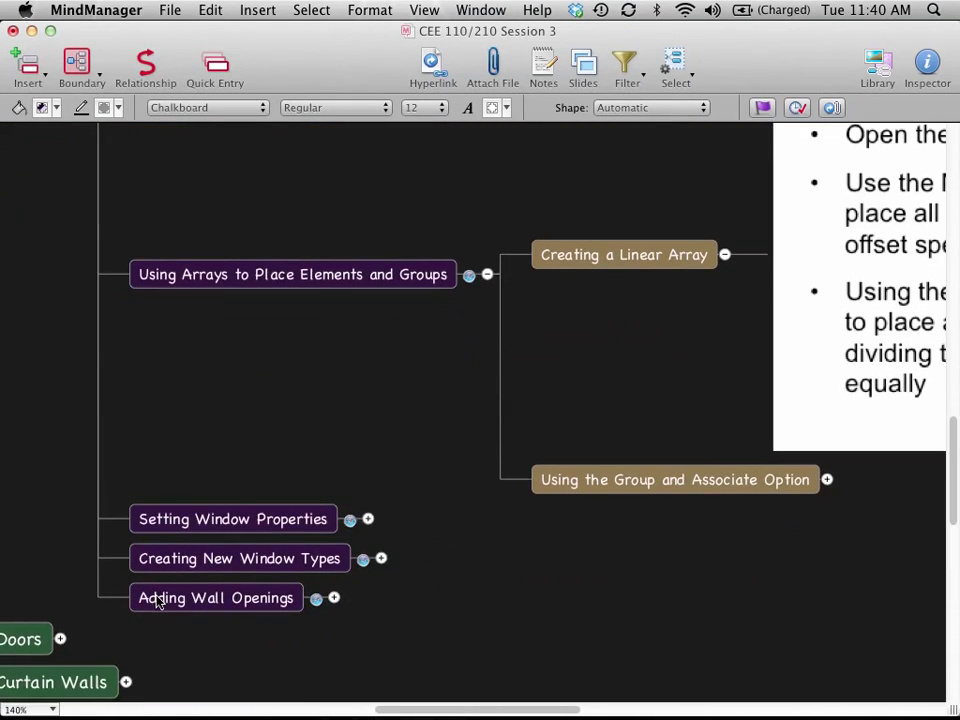
{"action": "left_click", "coordinate": [488, 275]}
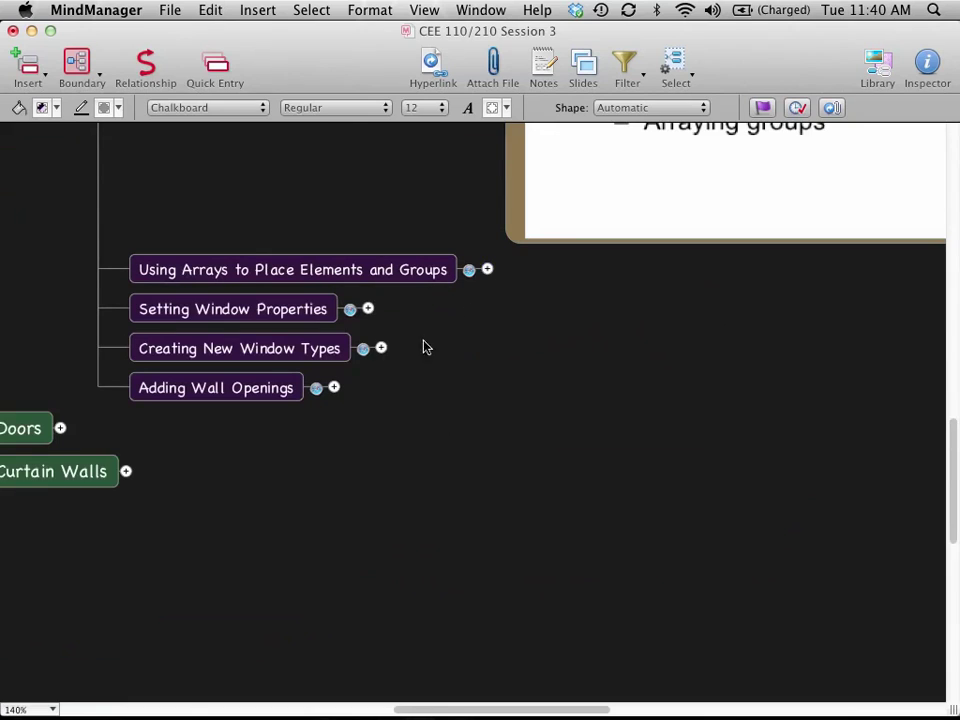
{"action": "left_click", "coordinate": [366, 313]}
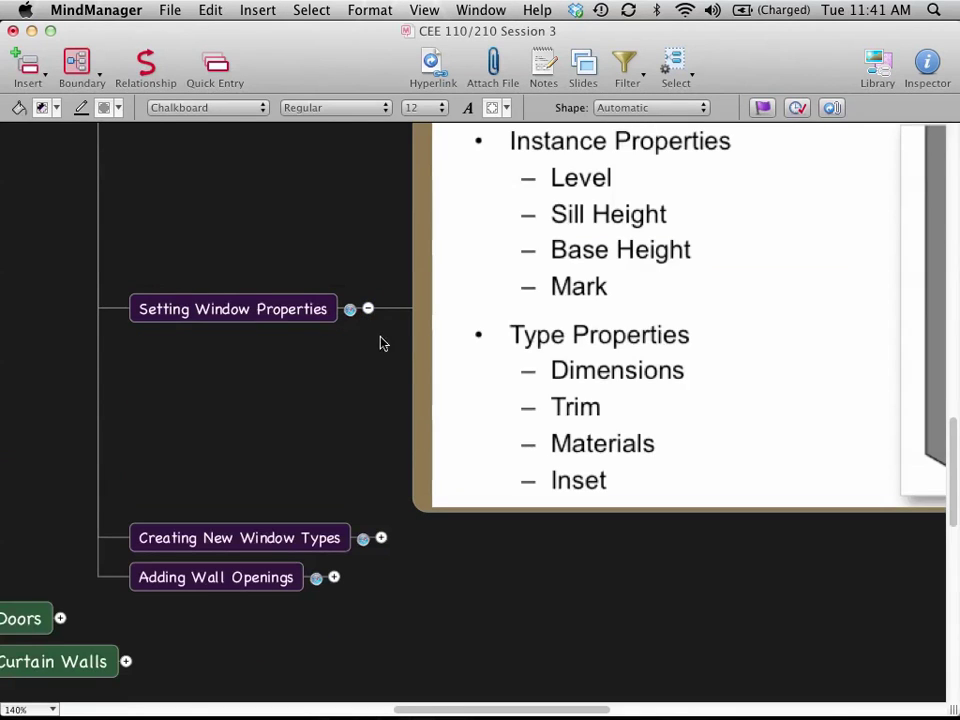
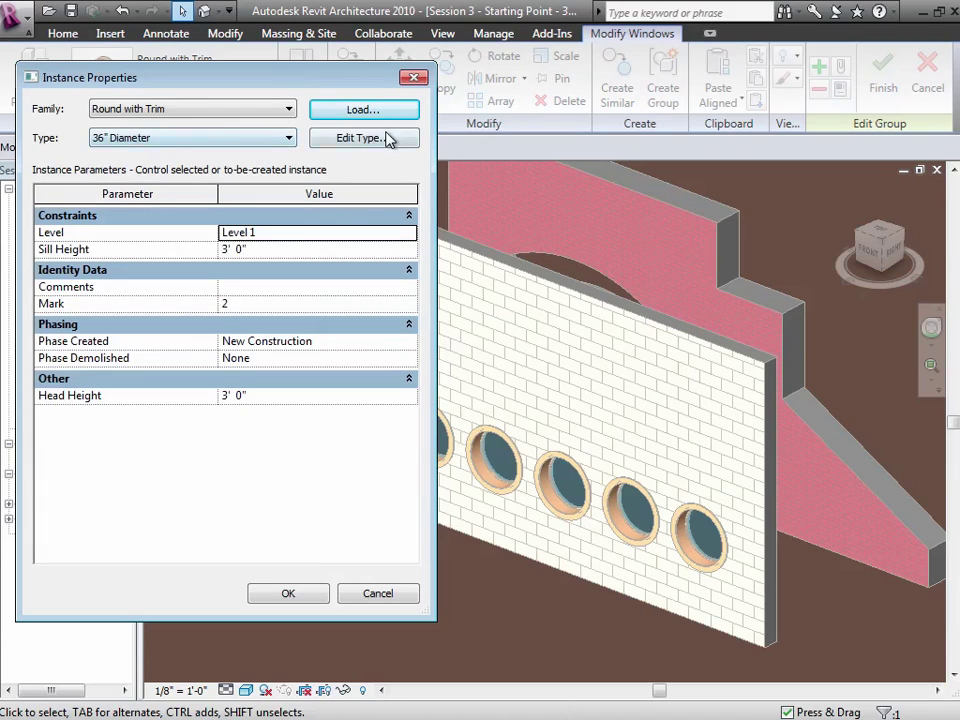
Step: Set the Trim Exterior Material of the Round with Trim 36" Diameter window type to Paint
{"action": "left_click", "coordinate": [386, 139]}
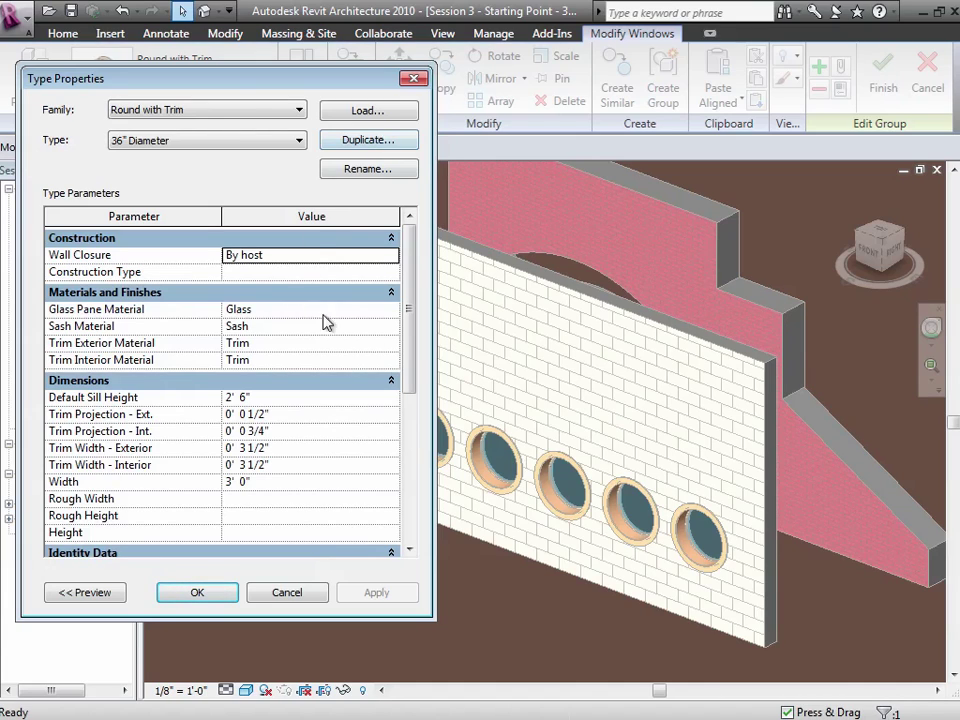
{"action": "left_click", "coordinate": [388, 343]}
{"action": "left_click", "coordinate": [393, 343]}
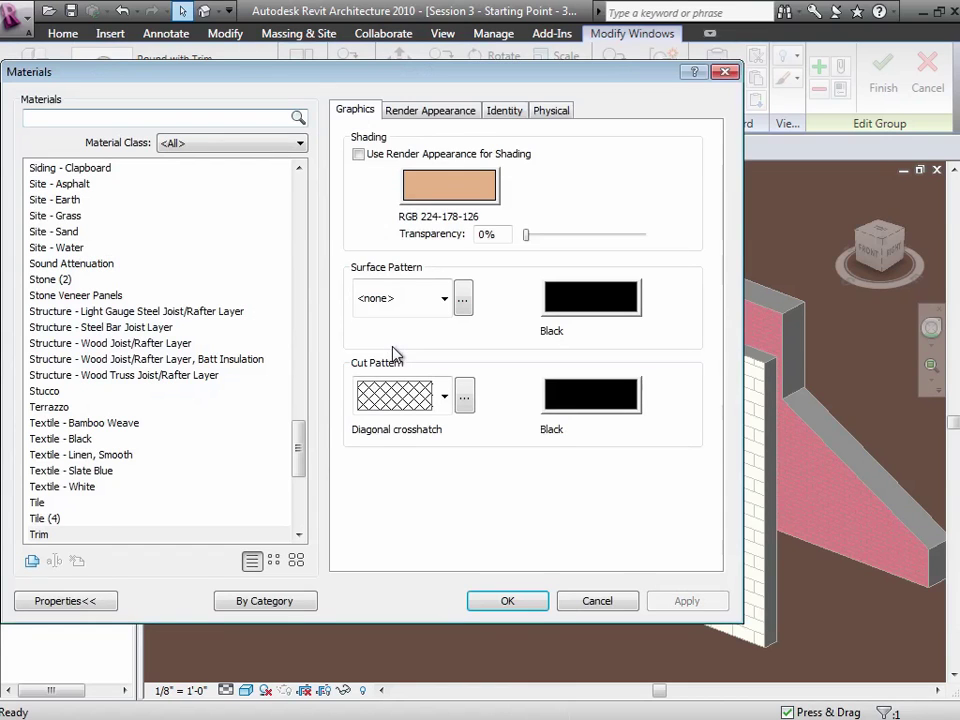
{"action": "left_click_drag", "start_coordinate": [300, 444], "coordinate": [296, 493]}
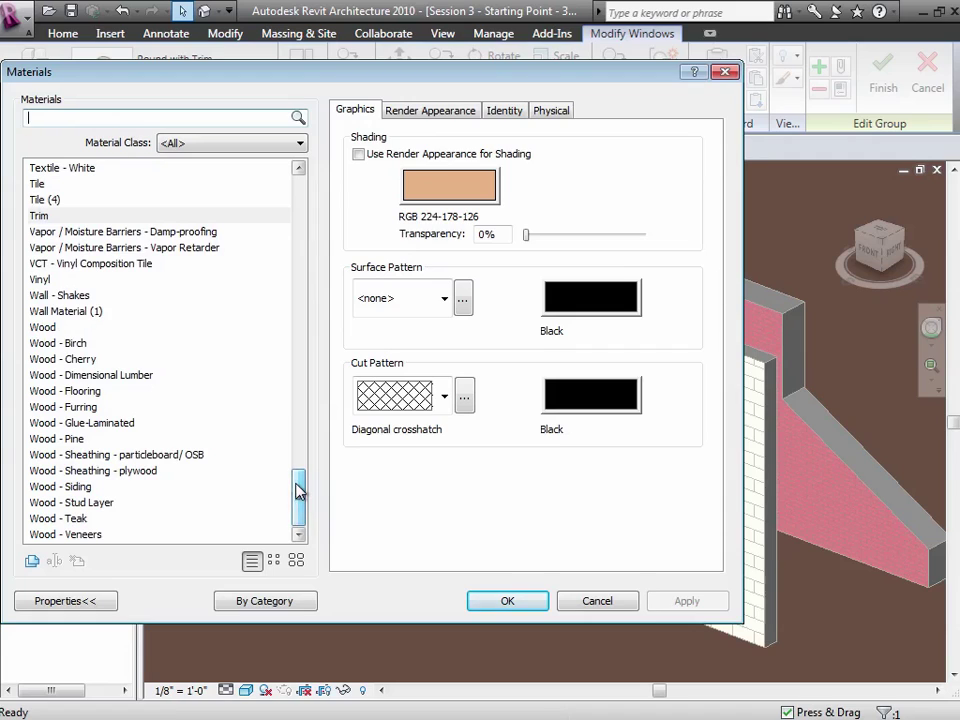
{"action": "left_click", "coordinate": [82, 360]}
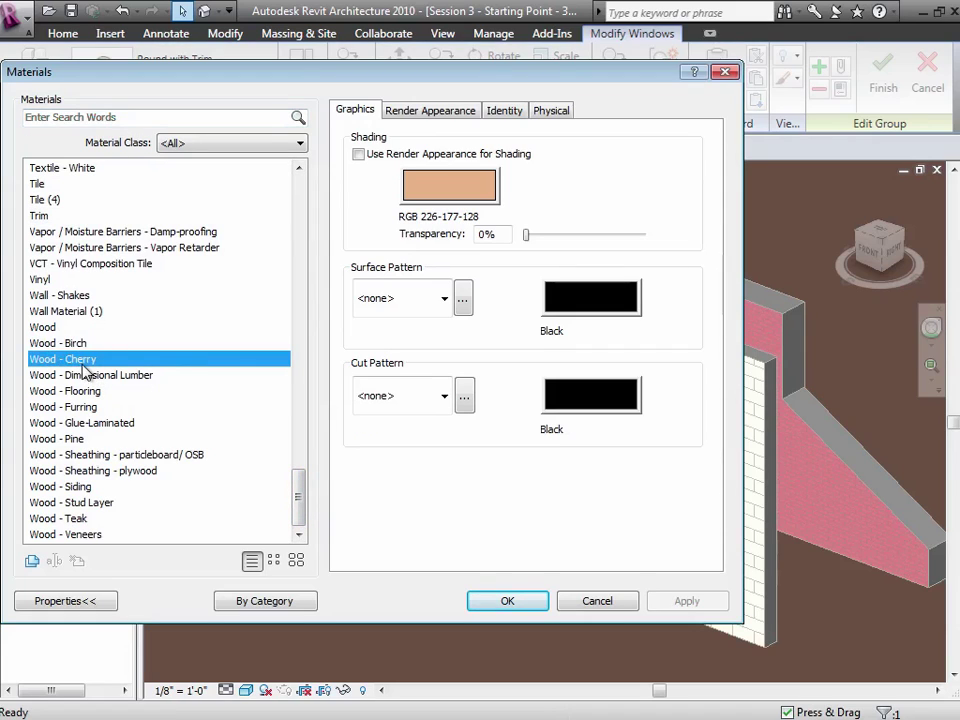
{"action": "left_click", "coordinate": [81, 345]}
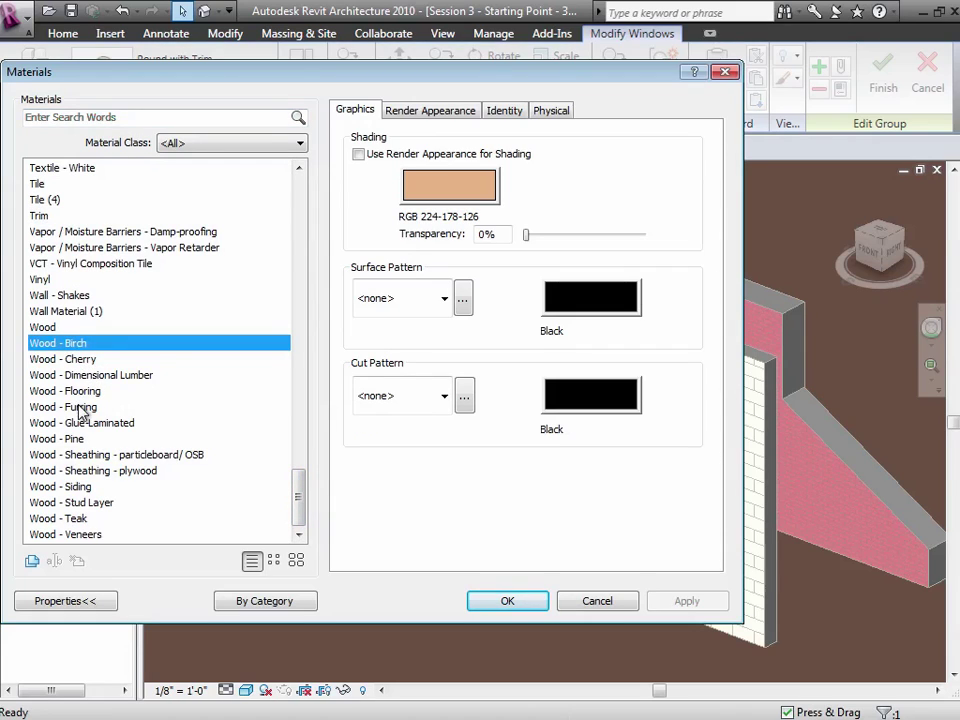
{"action": "left_click", "coordinate": [72, 439]}
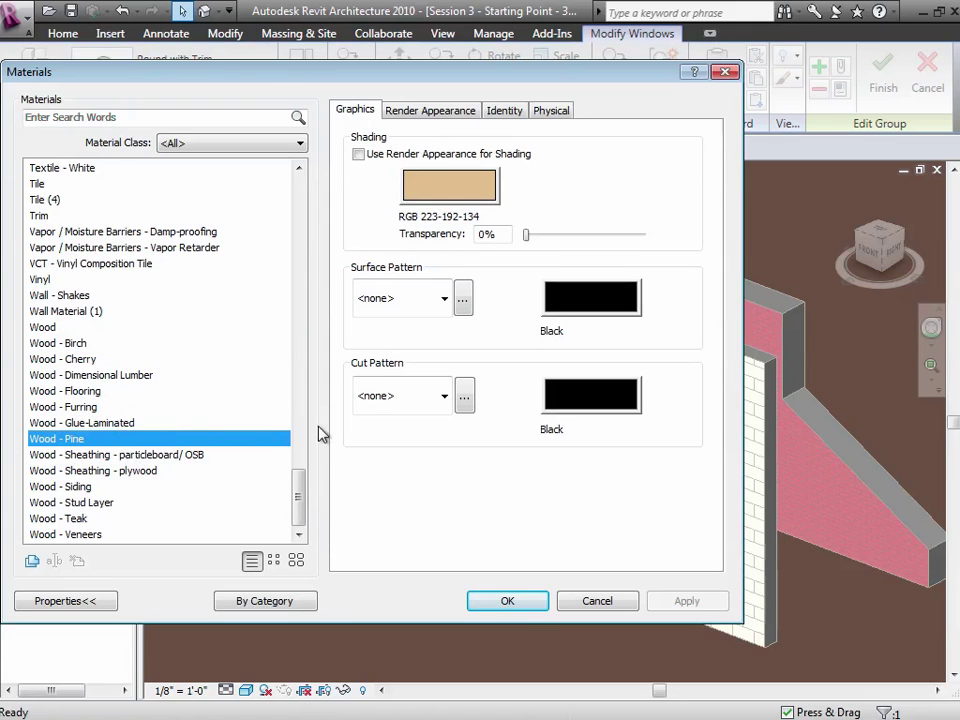
{"action": "left_click_drag", "start_coordinate": [302, 493], "coordinate": [302, 392]}
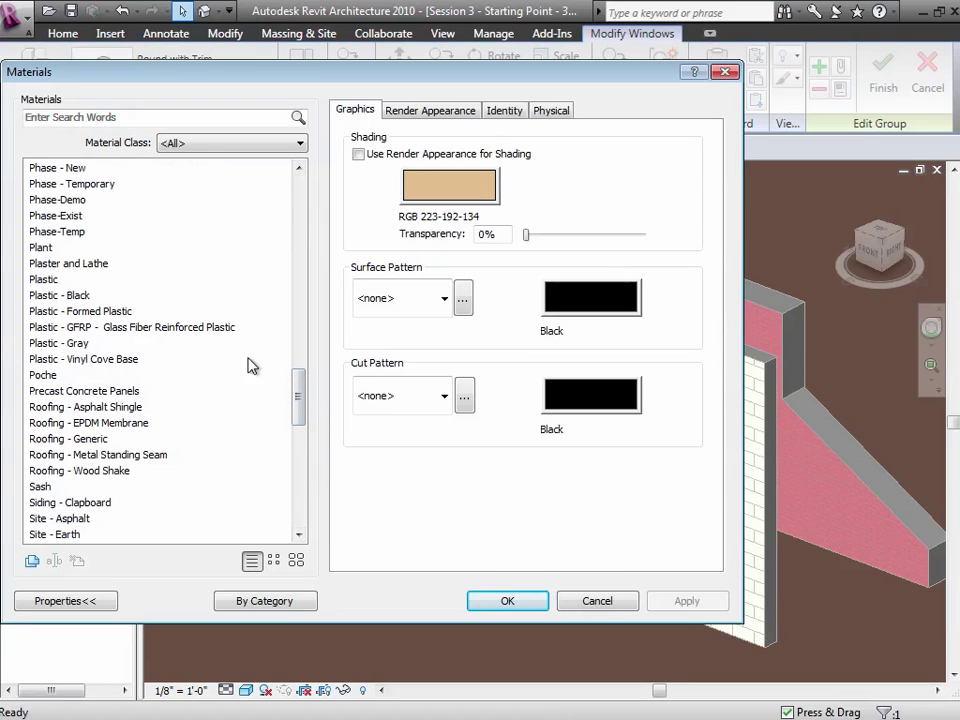
{"action": "left_click_drag", "start_coordinate": [302, 416], "coordinate": [300, 360]}
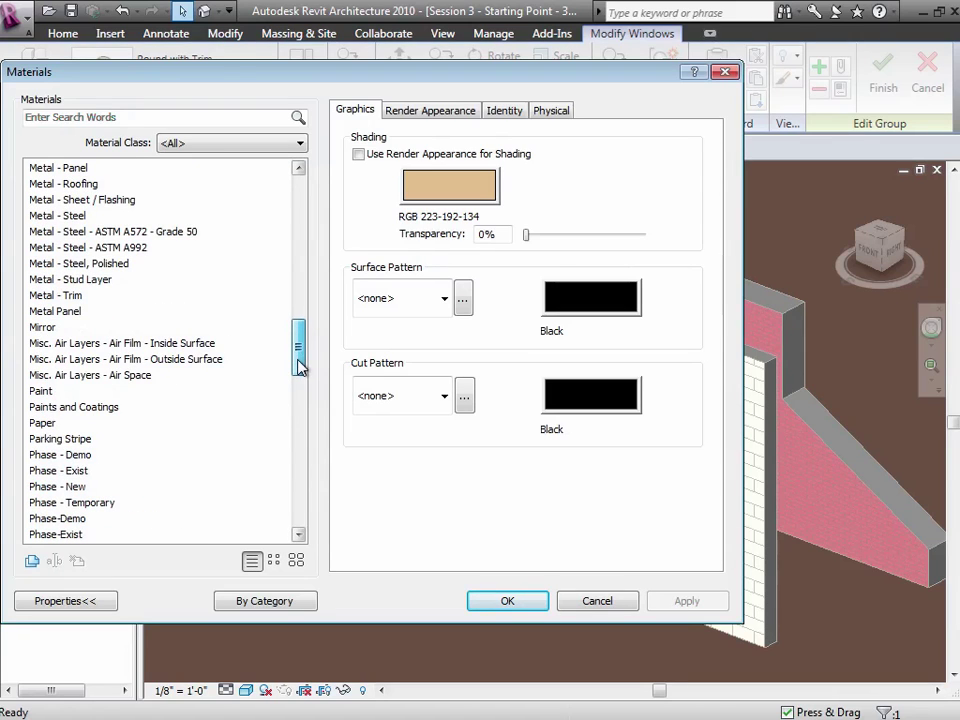
{"action": "left_click", "coordinate": [47, 392]}
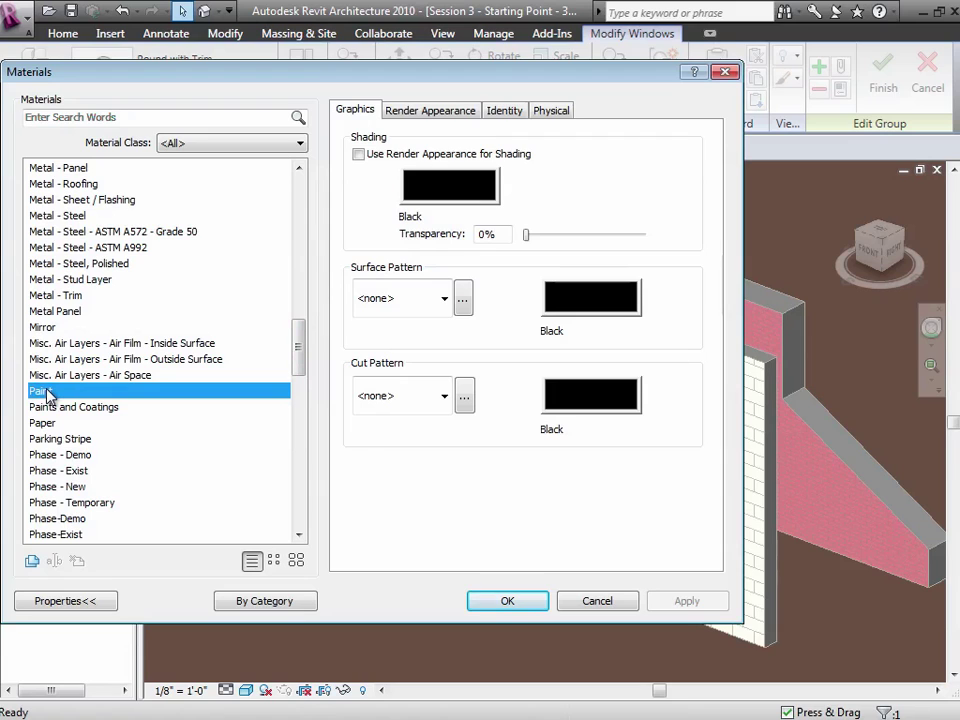
{"action": "left_click", "coordinate": [507, 601]}
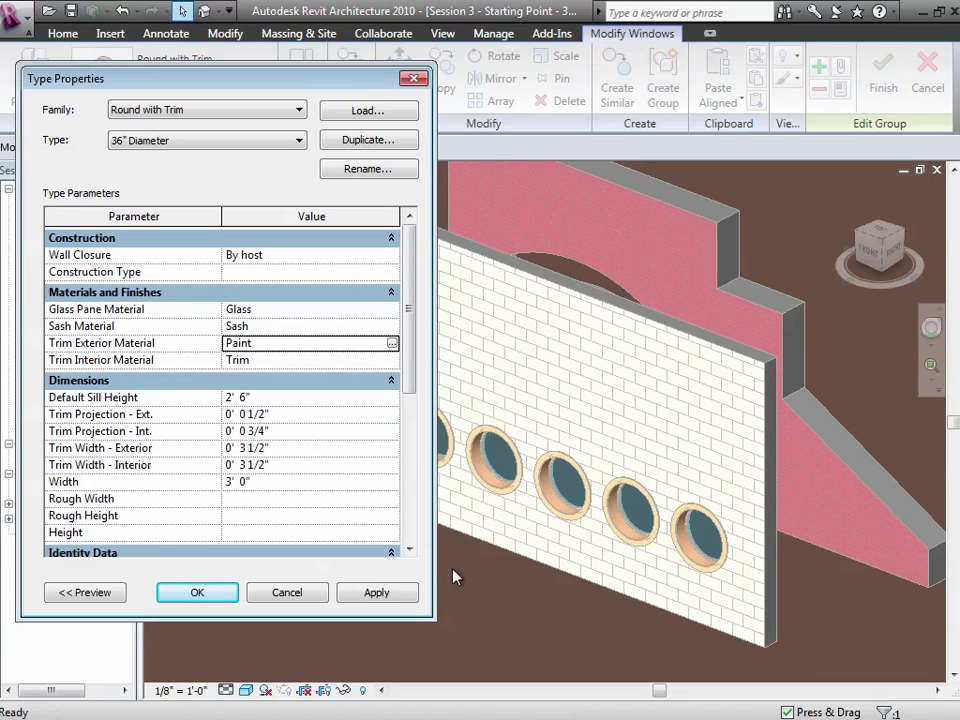
Step: Set the window type's Trim Interior Material to Paints and Coatings and accept the type and instance properties
{"action": "left_click", "coordinate": [397, 362]}
{"action": "left_click", "coordinate": [395, 361]}
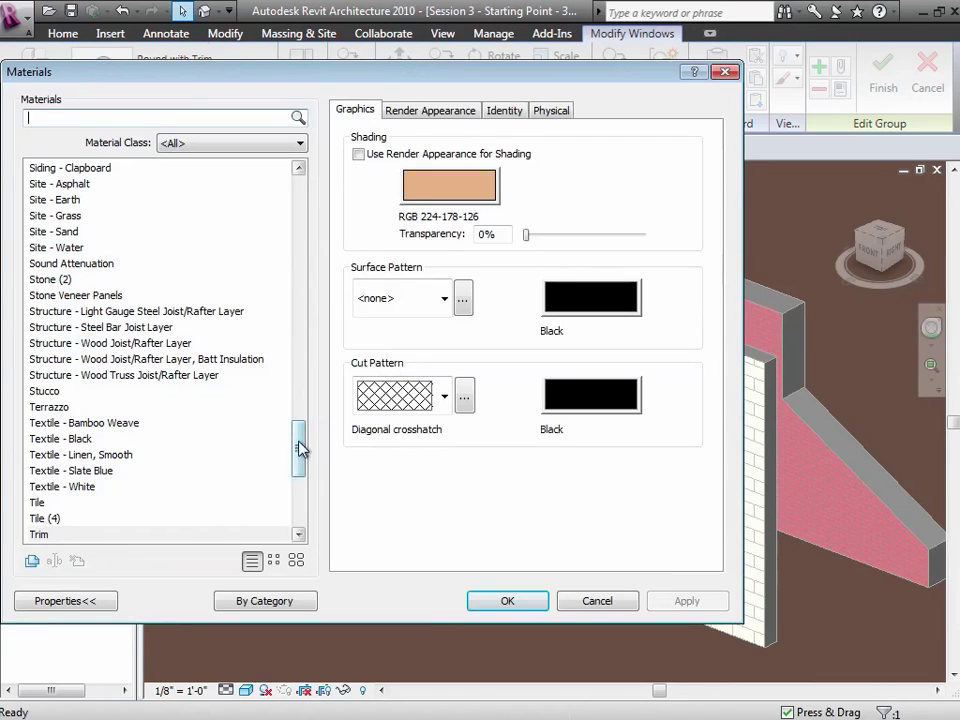
{"action": "left_click_drag", "start_coordinate": [302, 448], "coordinate": [300, 378]}
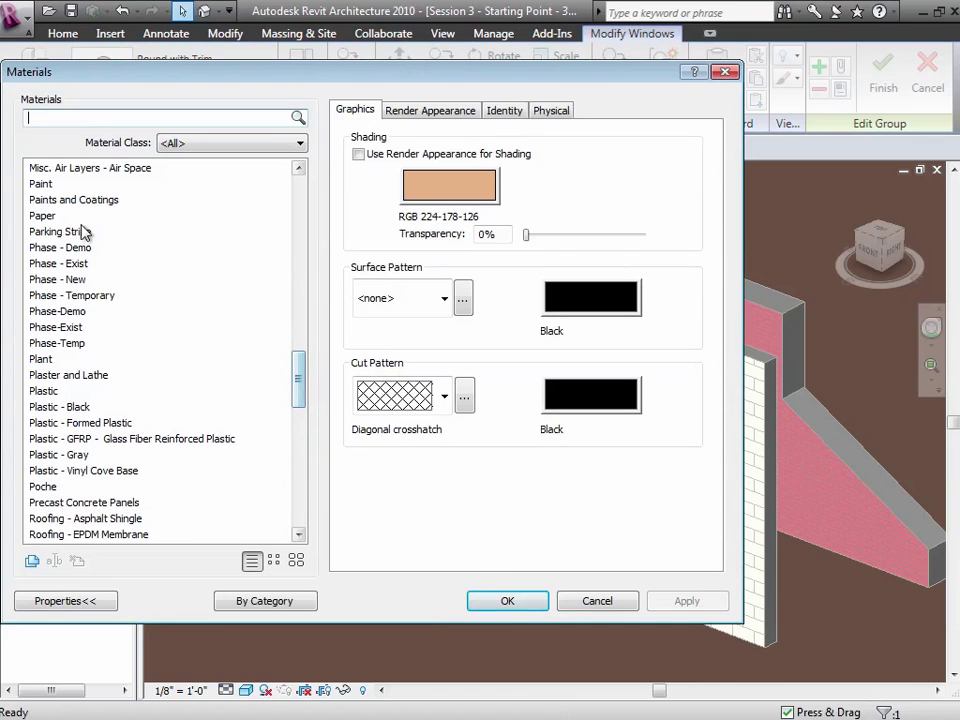
{"action": "left_click", "coordinate": [51, 200]}
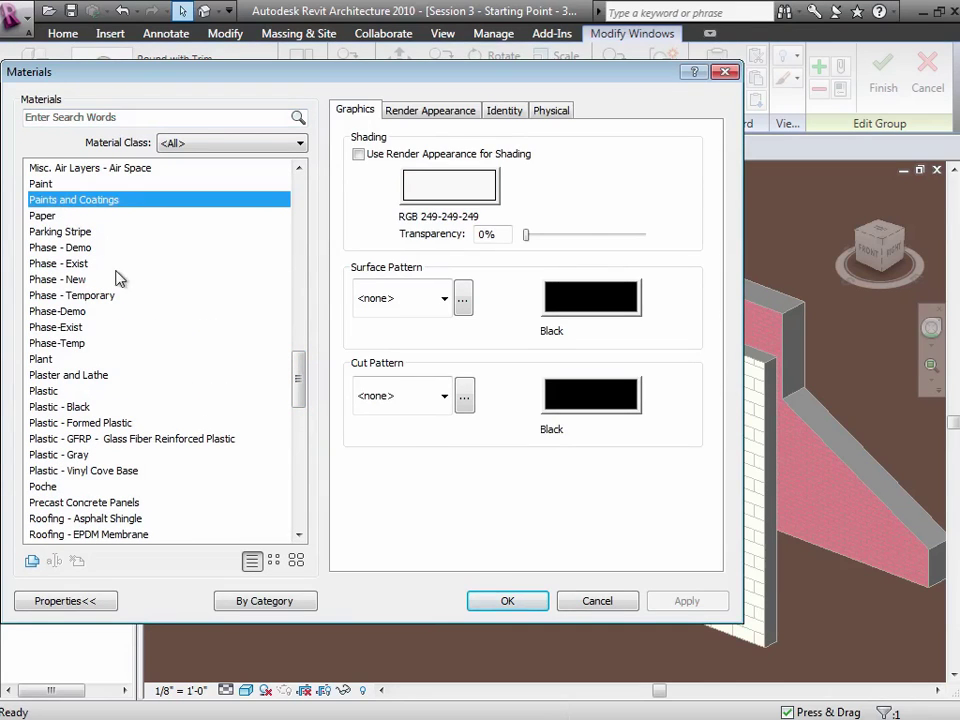
{"action": "left_click", "coordinate": [505, 601]}
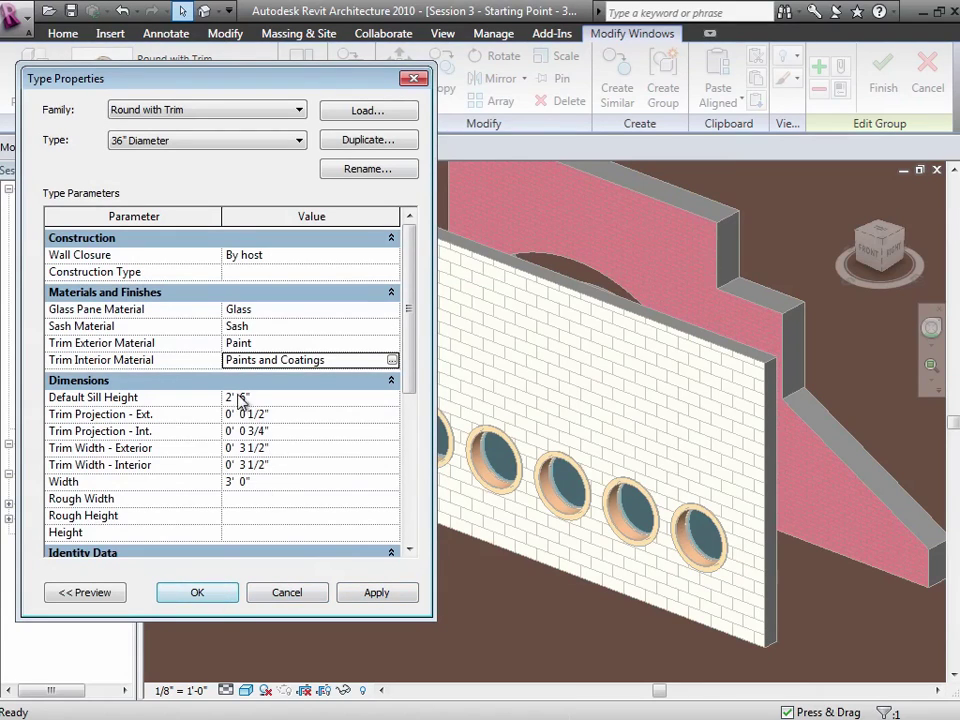
{"action": "left_click", "coordinate": [224, 605]}
{"action": "left_click", "coordinate": [285, 598]}
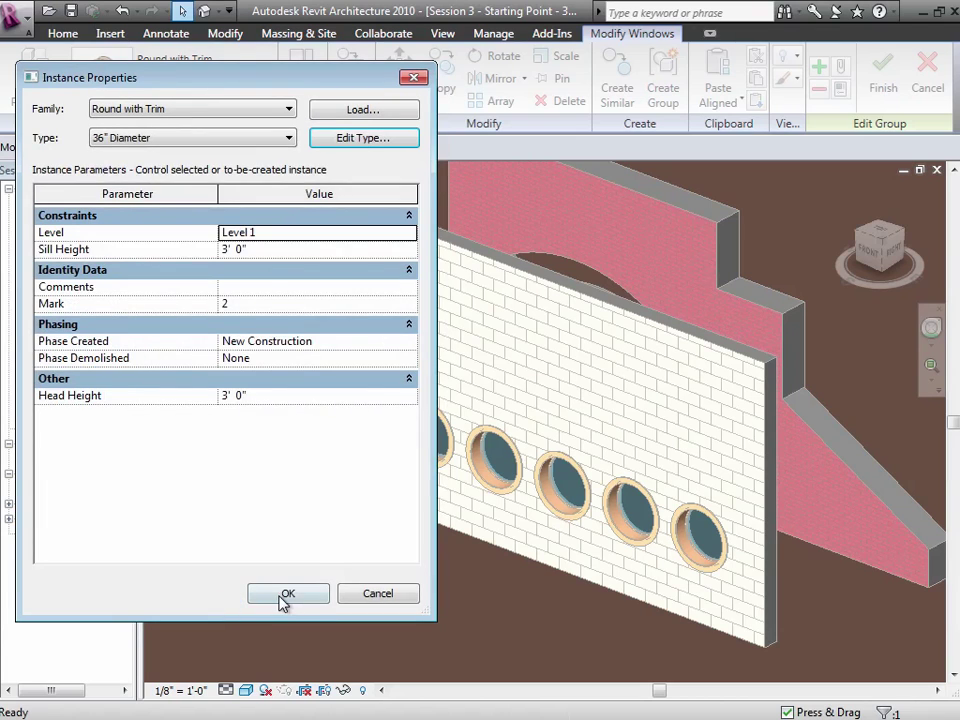
{"action": "left_click", "coordinate": [283, 602]}
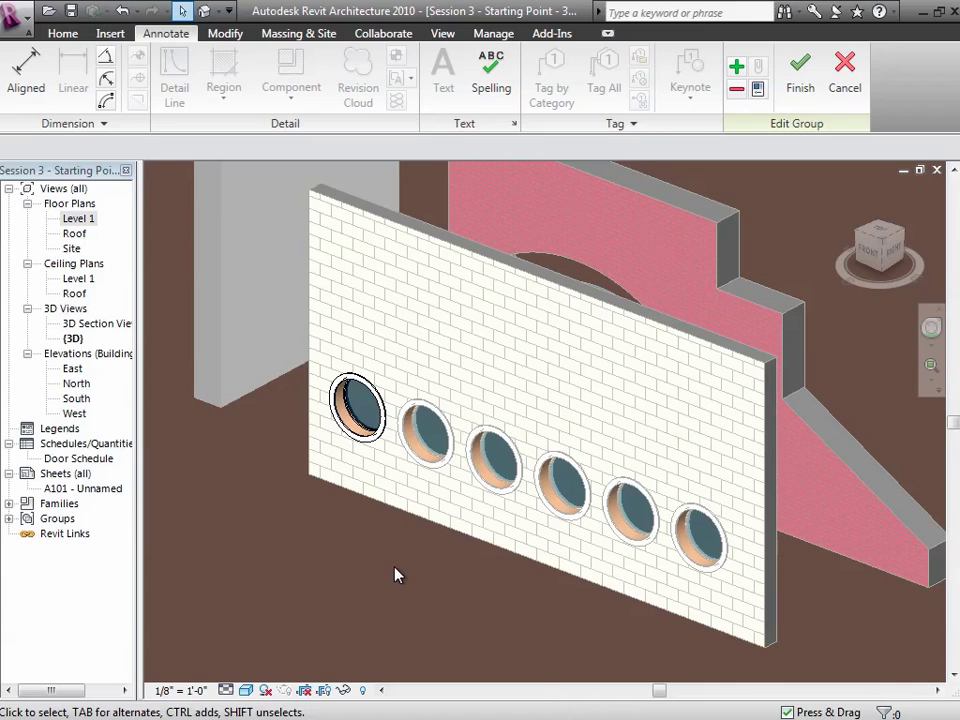
Step: In the Level 1 floor plan, flip the facing of the first round window inside the array group being edited
{"action": "double_click", "coordinate": [74, 219]}
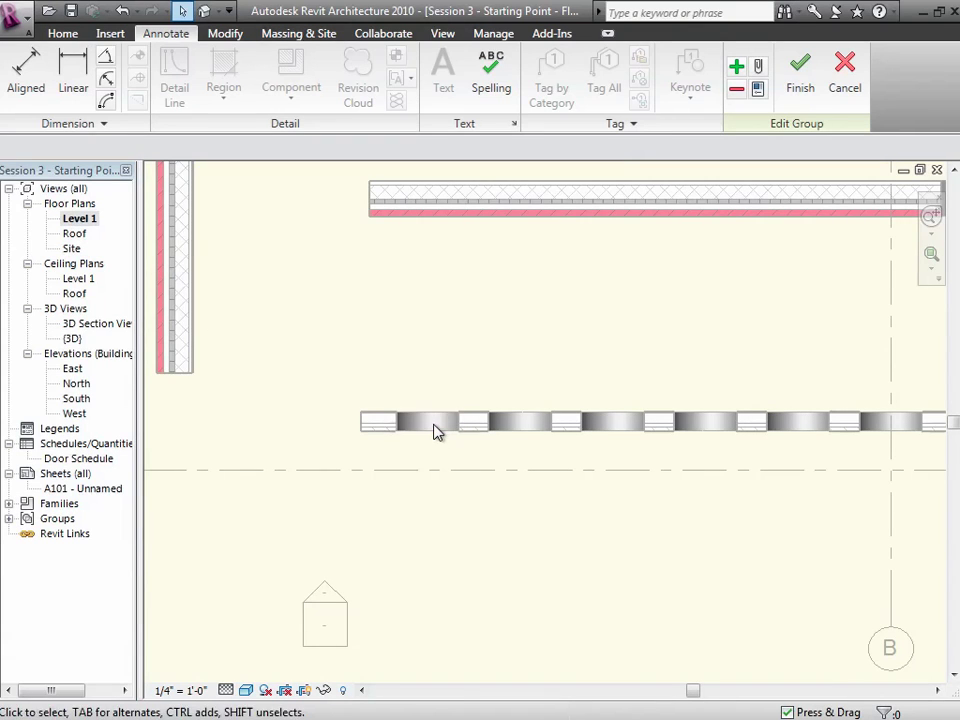
{"action": "left_click", "coordinate": [428, 436]}
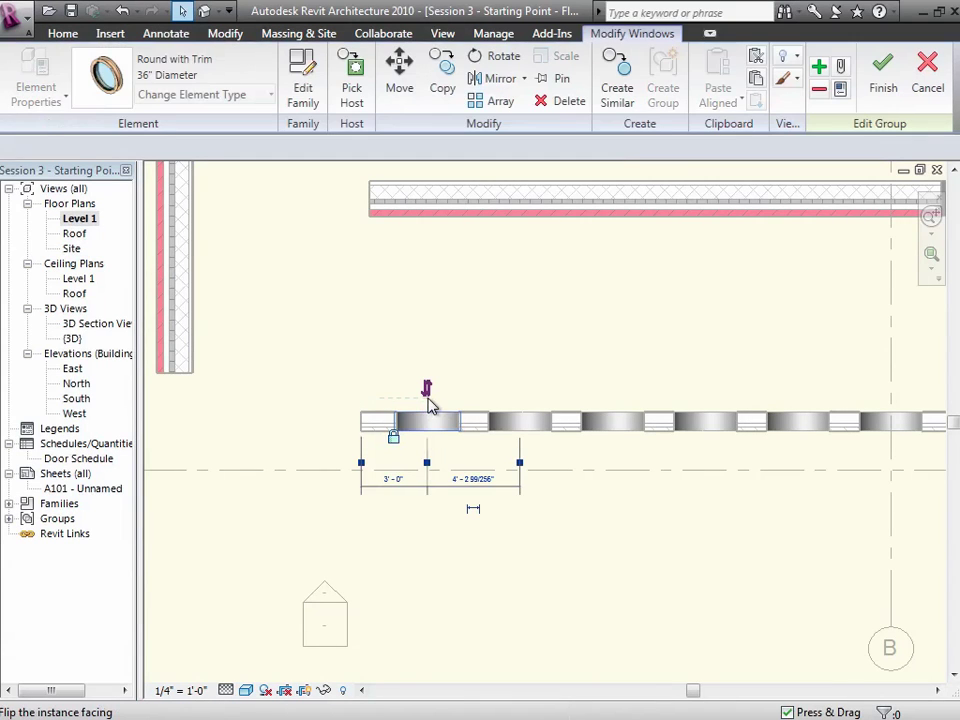
{"action": "left_click", "coordinate": [428, 393]}
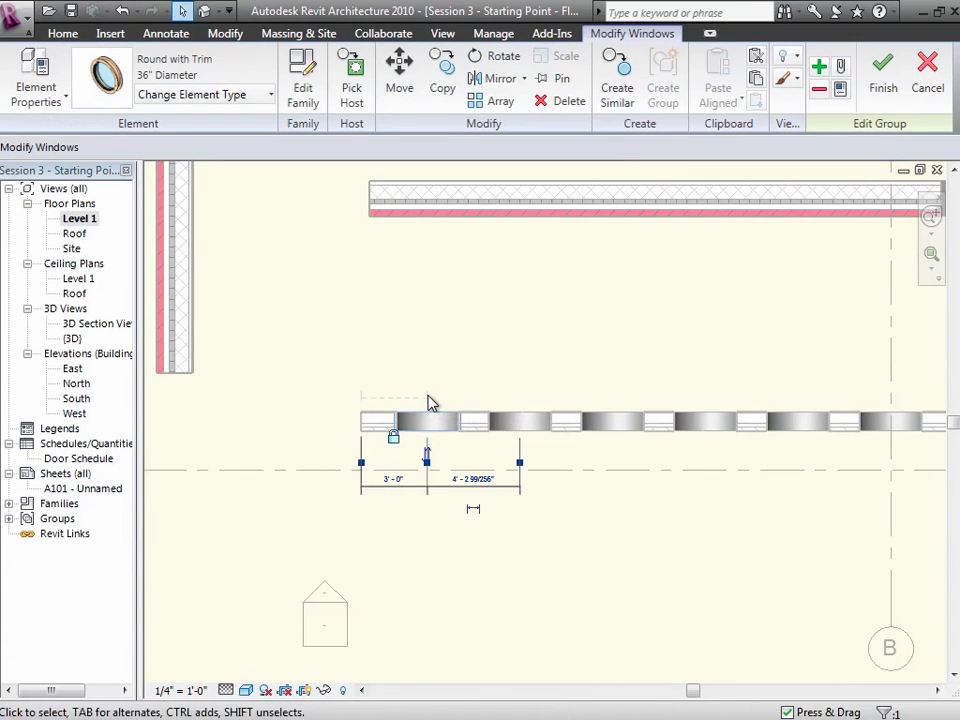
{"action": "left_click", "coordinate": [415, 380]}
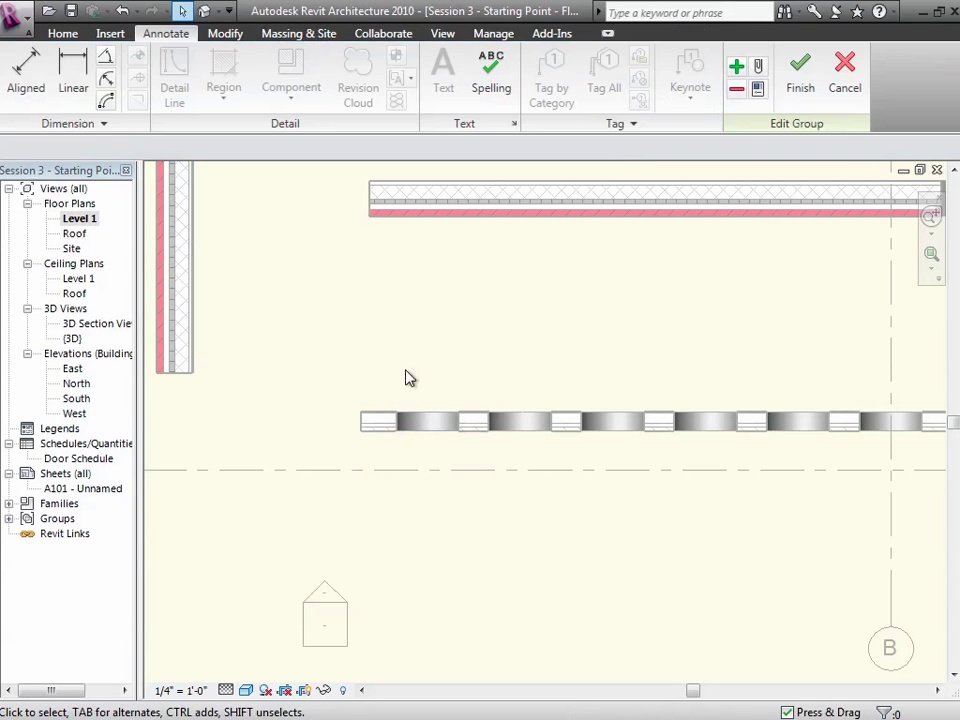
Step: Switch to the default 3D view and finish editing the array group of round windows, then clear the selection
{"action": "left_click", "coordinate": [204, 12]}
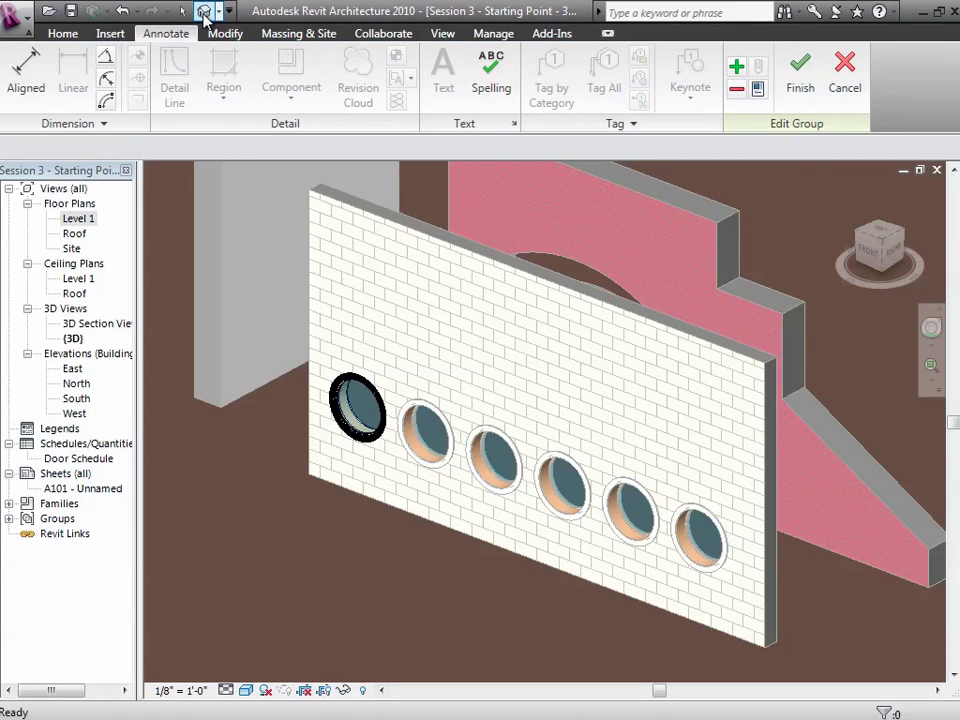
{"action": "left_click", "coordinate": [798, 80]}
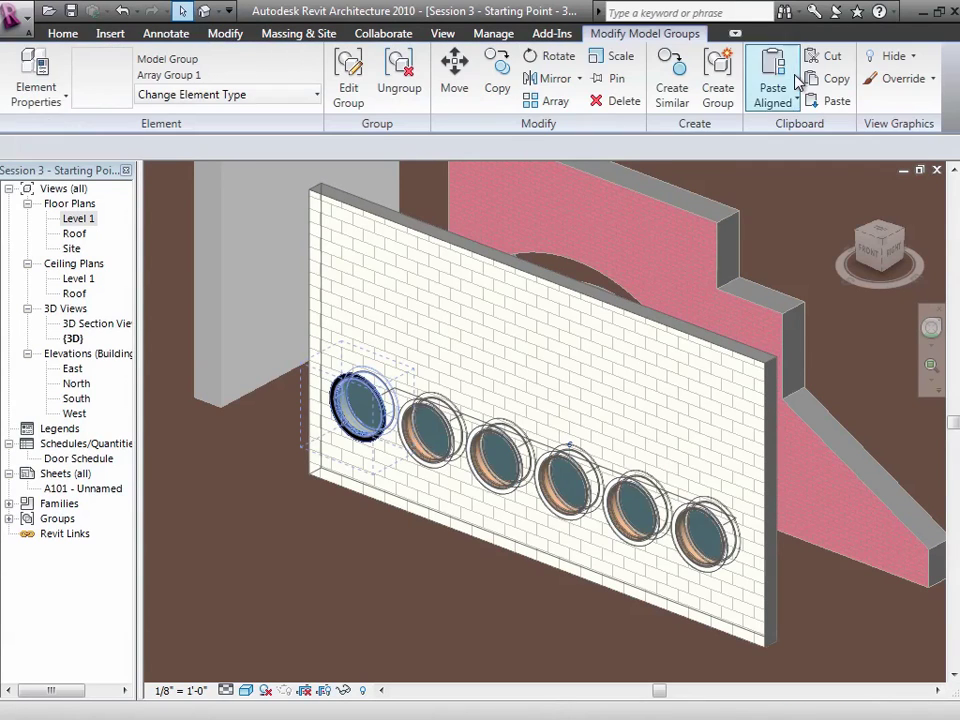
{"action": "key", "text": "Escape"}
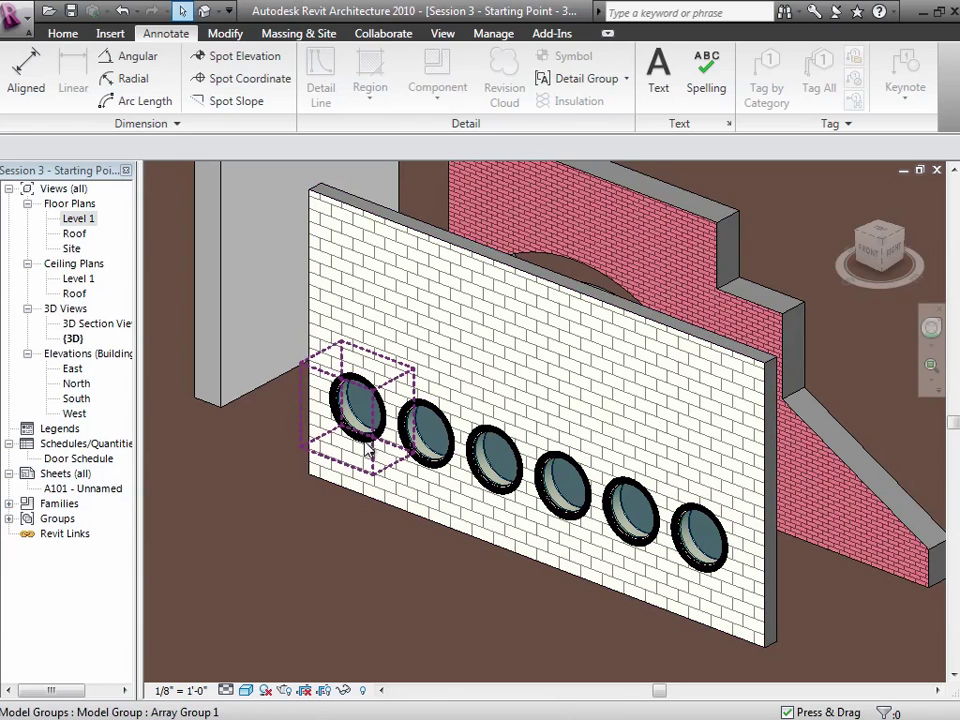
{"action": "key", "text": "Tab"}
{"action": "key", "text": "Tab"}
Step: Place a Fixed 36" x 48" window in the stone-panel wall above the first two round windows, dismissing the save reminder without saving
{"action": "left_click", "coordinate": [60, 33]}
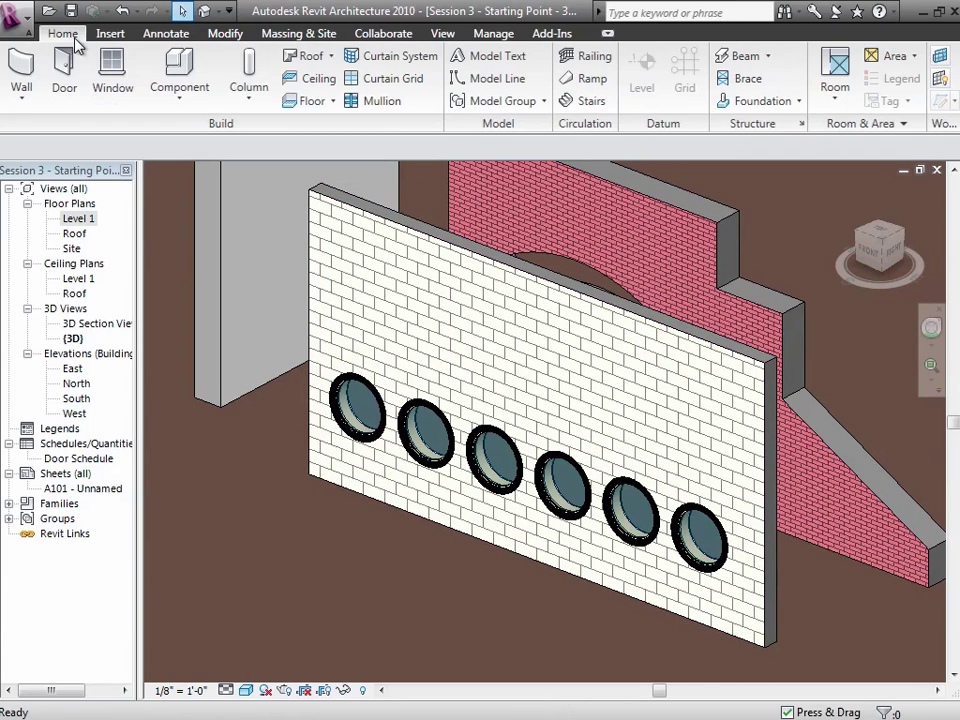
{"action": "left_click", "coordinate": [118, 82]}
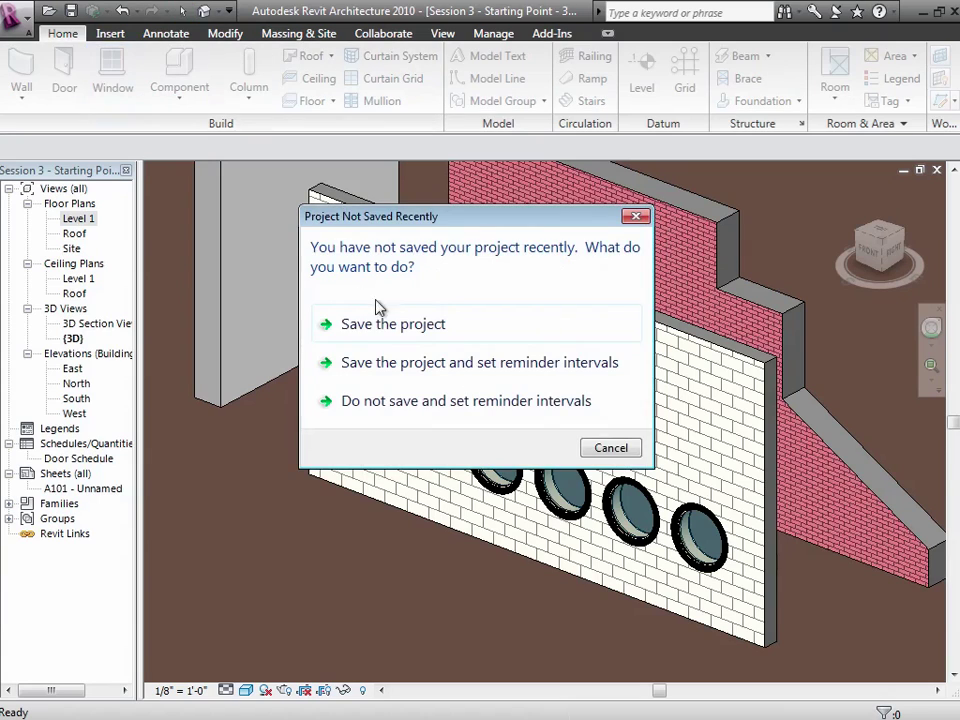
{"action": "left_click", "coordinate": [608, 447]}
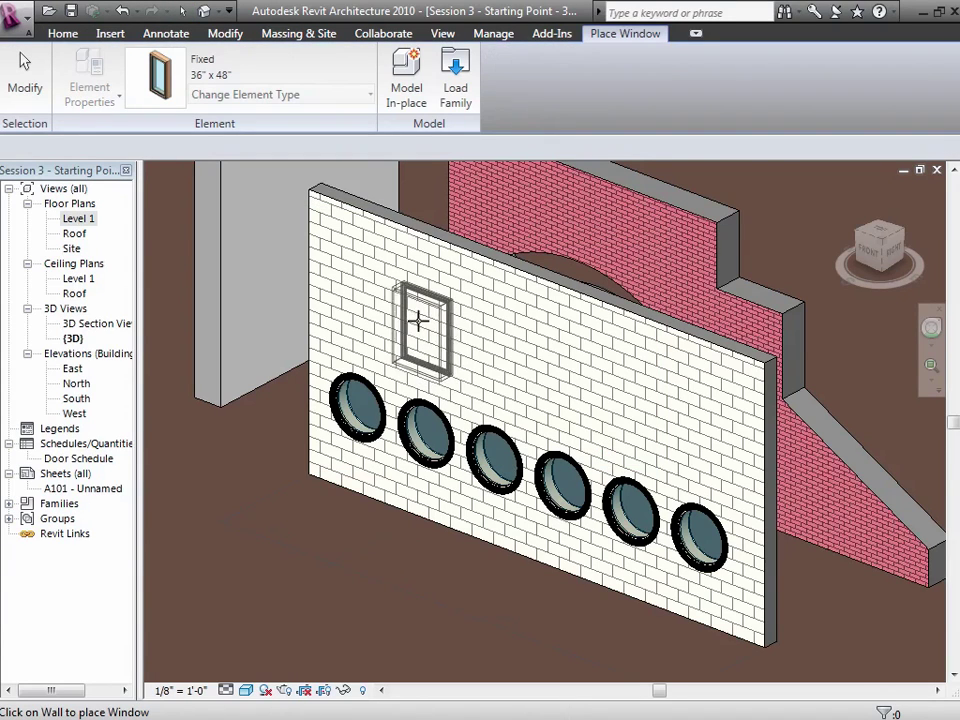
{"action": "left_click", "coordinate": [411, 316]}
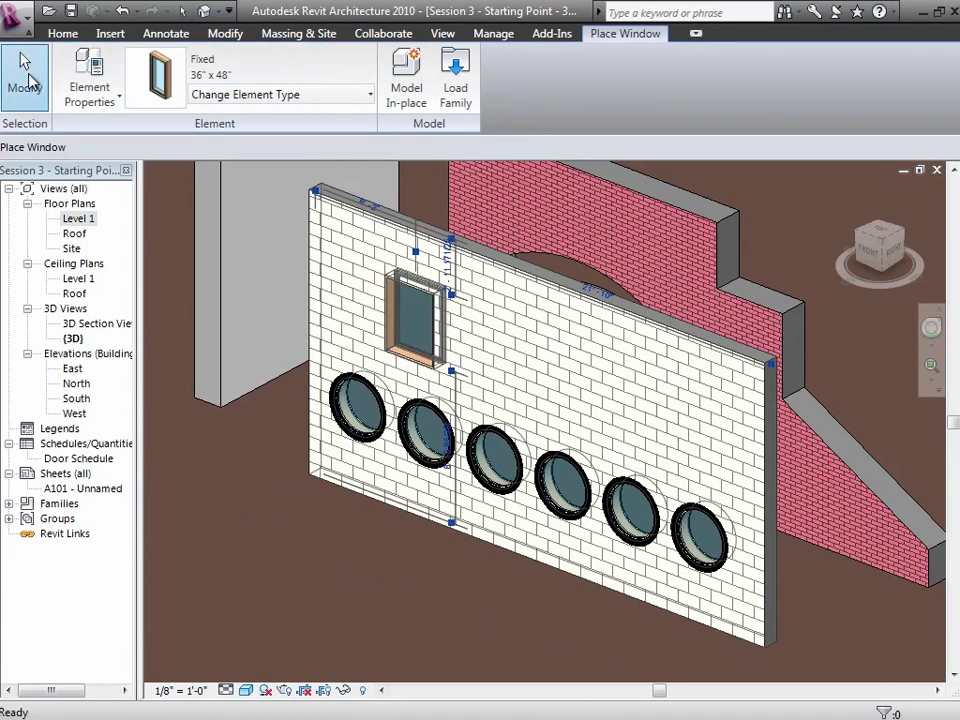
{"action": "left_click", "coordinate": [25, 78]}
Step: Duplicate the type of the newly placed Fixed window under the name 72" x 48"
{"action": "left_click", "coordinate": [390, 318]}
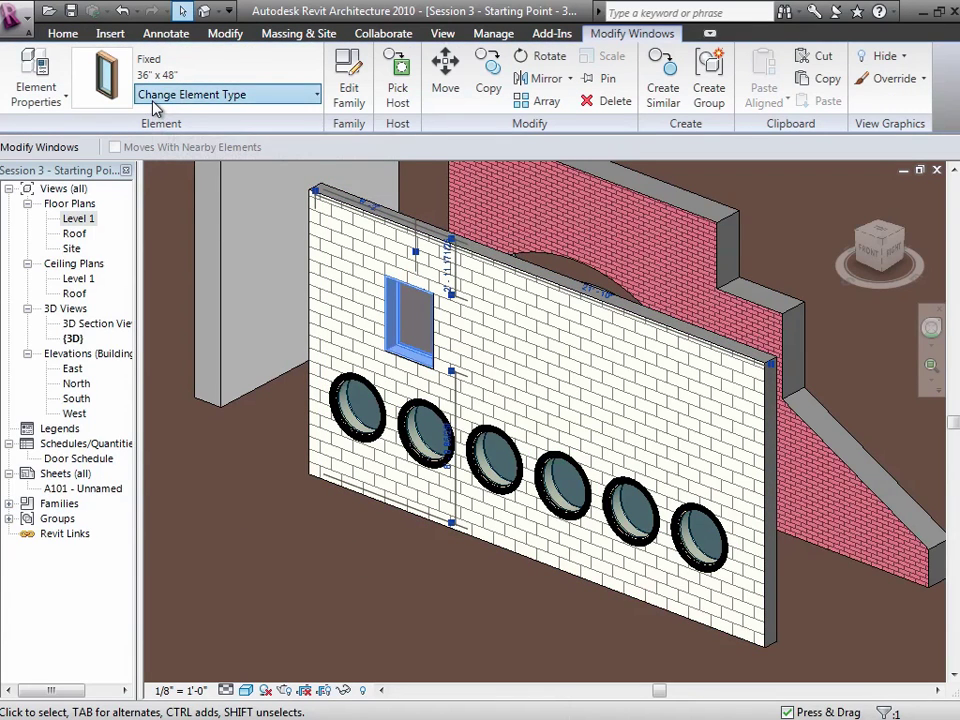
{"action": "left_click", "coordinate": [154, 100]}
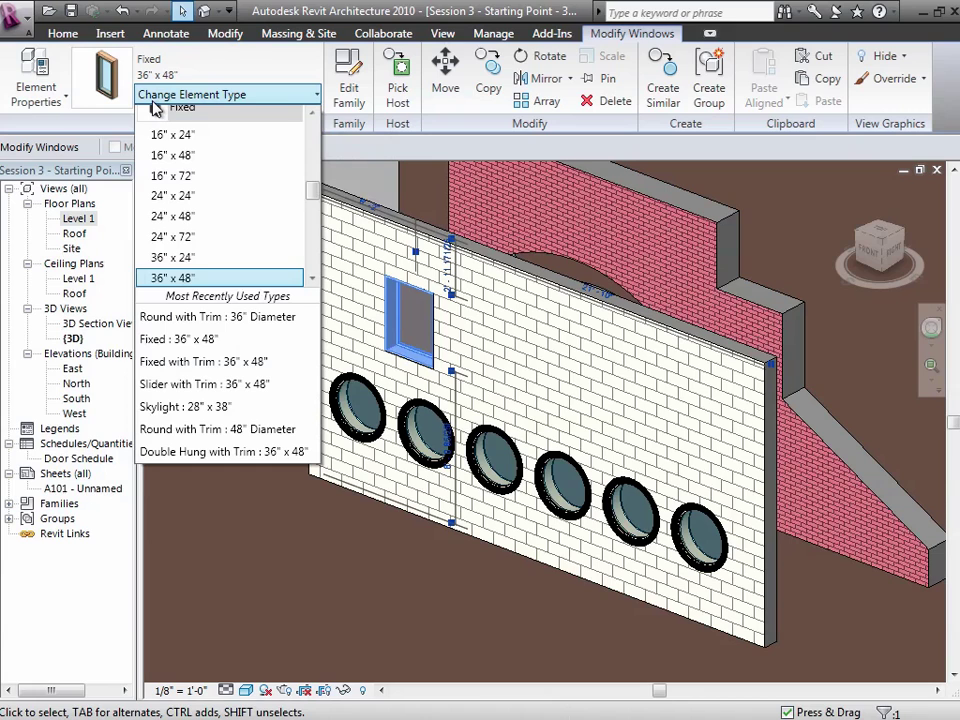
{"action": "left_click", "coordinate": [183, 279]}
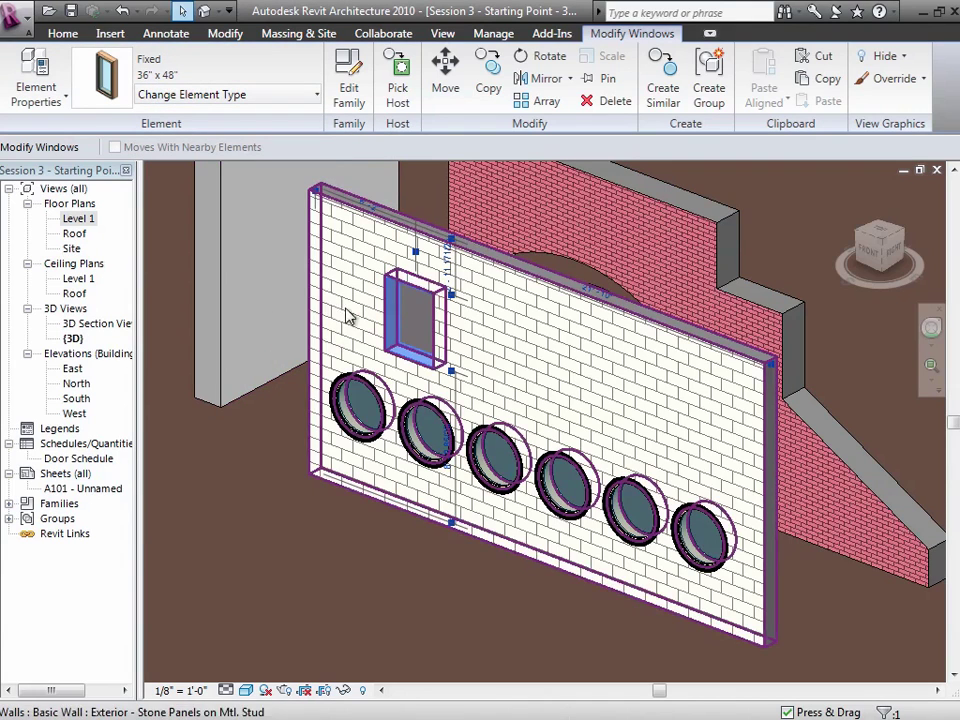
{"action": "left_click", "coordinate": [64, 100]}
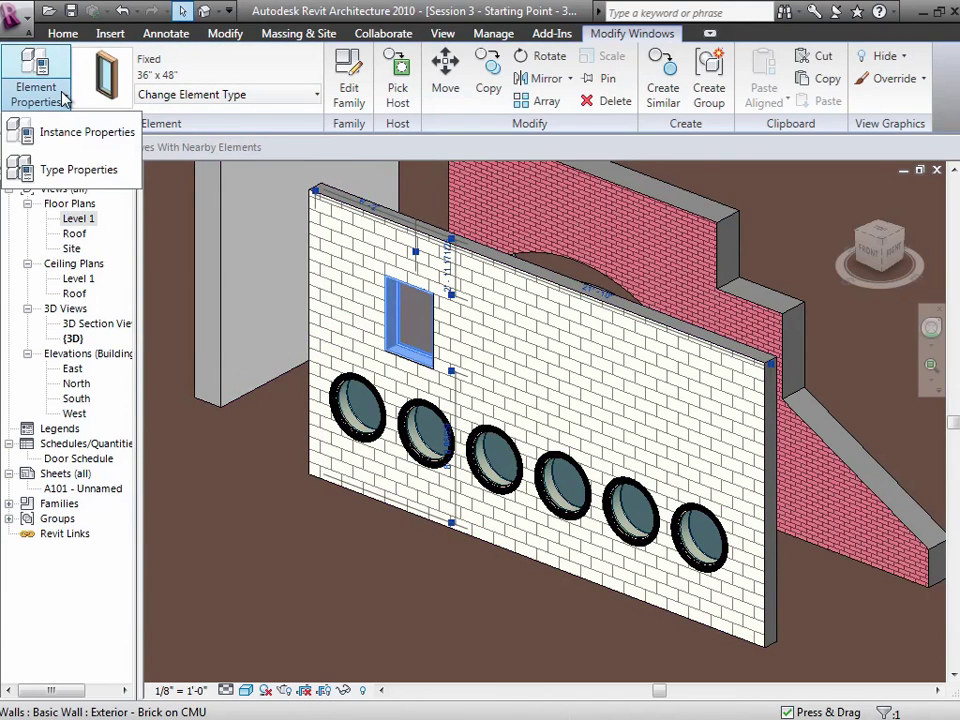
{"action": "left_click", "coordinate": [65, 172]}
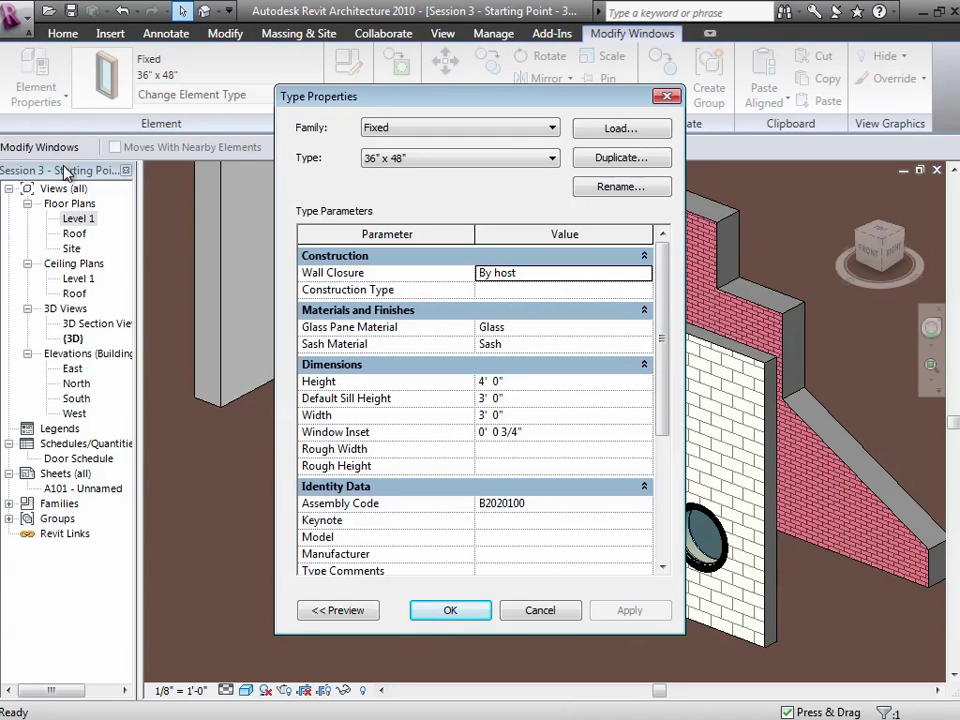
{"action": "left_click", "coordinate": [614, 163]}
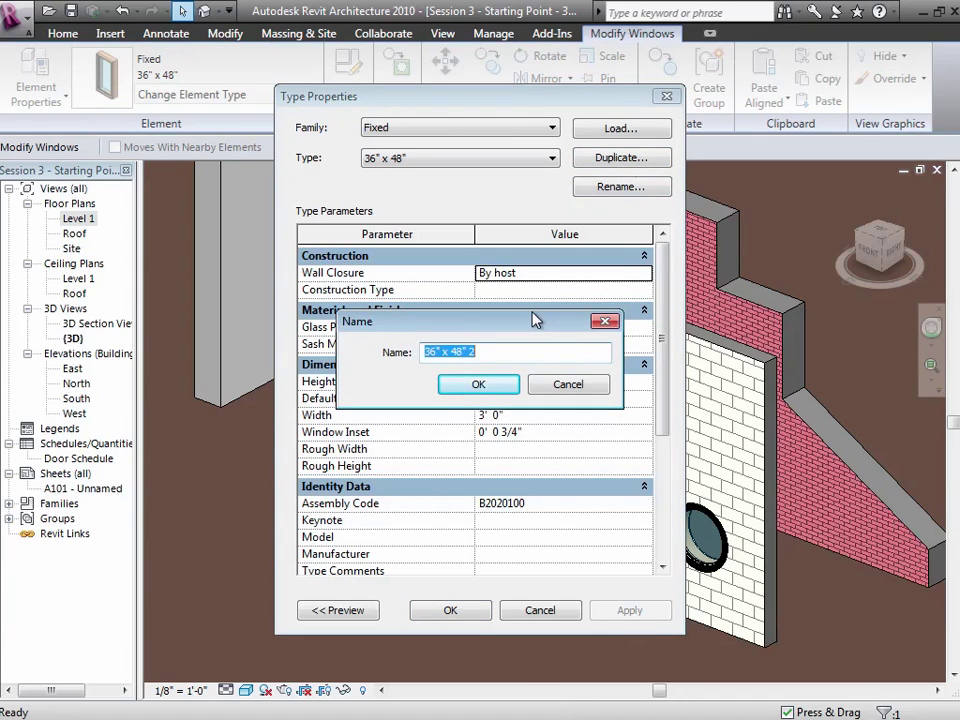
{"action": "type", "text": "72\" x "}
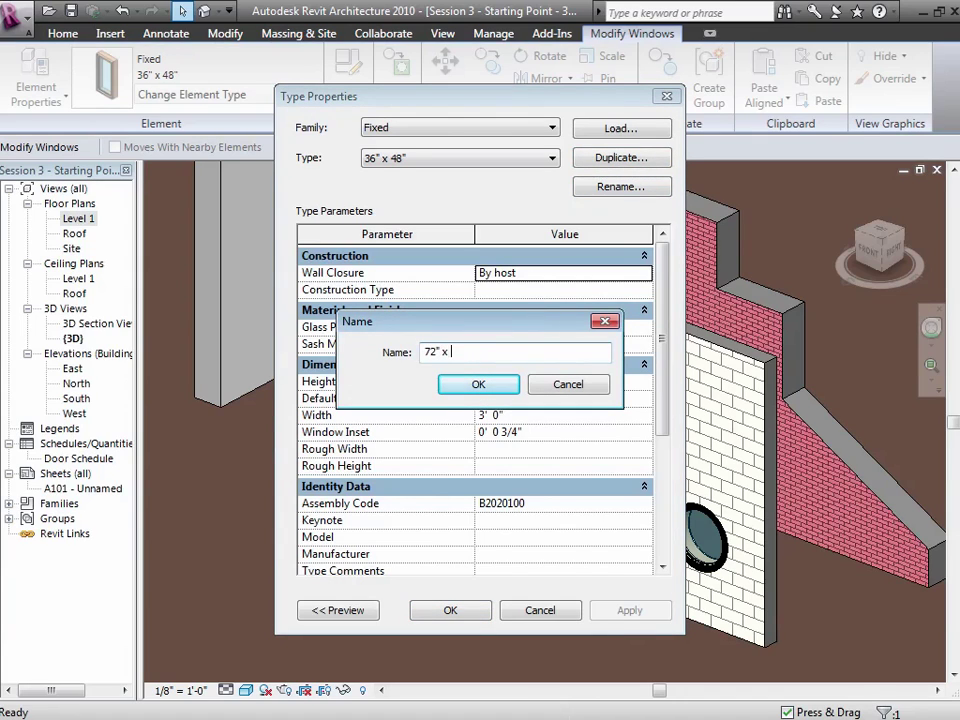
{"action": "type", "text": "48\""}
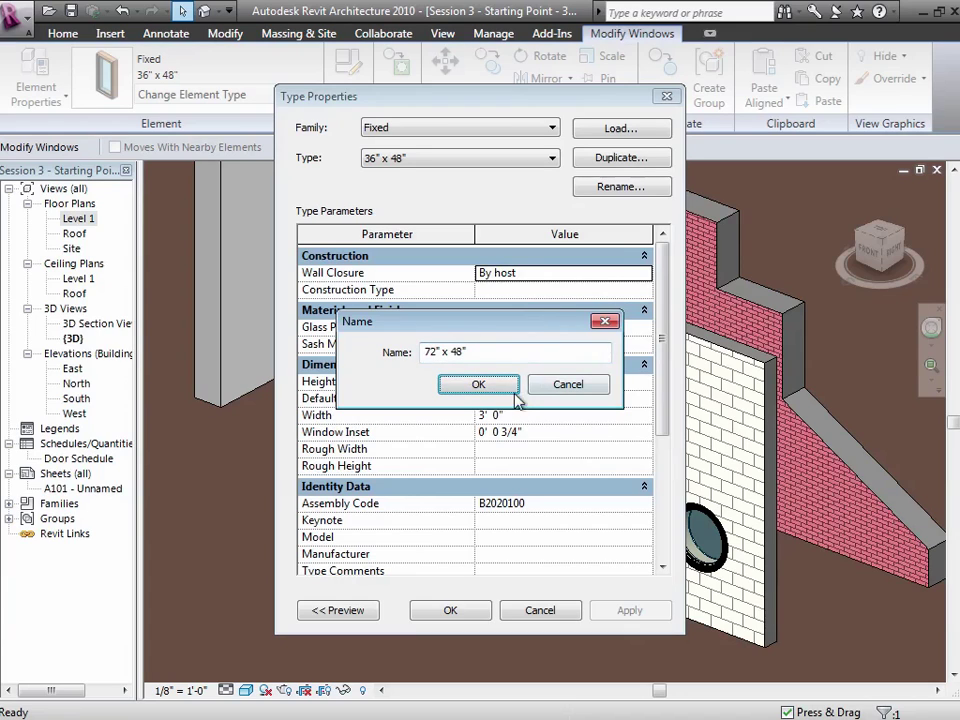
{"action": "left_click", "coordinate": [502, 396]}
Step: Set the new window type's Width to 6' 0", accept the type properties and deselect the window
{"action": "left_click", "coordinate": [517, 418]}
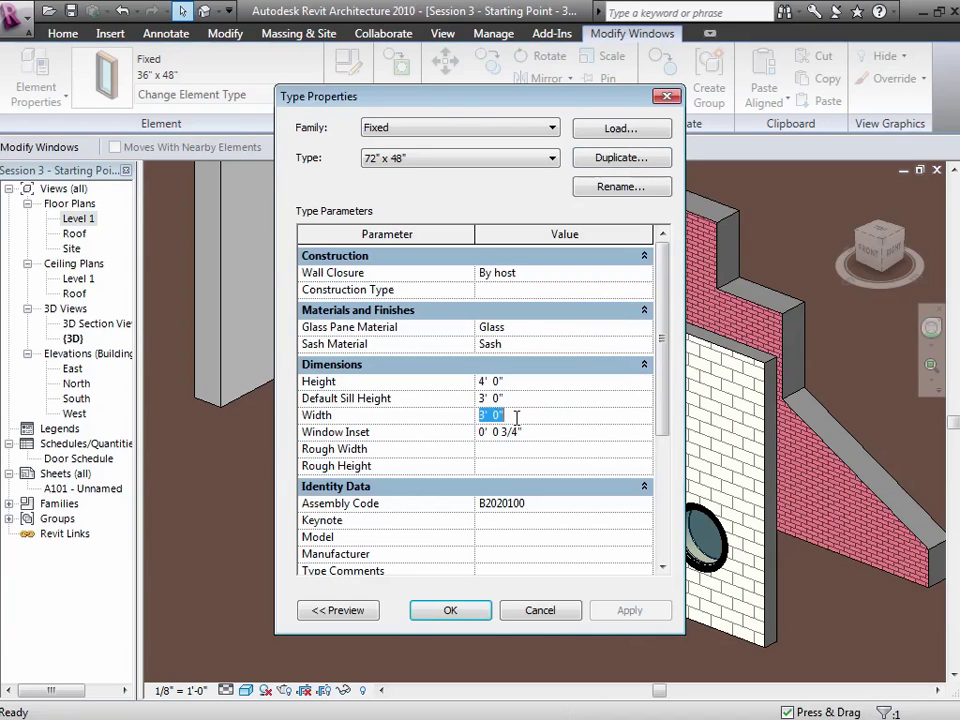
{"action": "type", "text": "6"}
{"action": "key", "text": "Tab"}
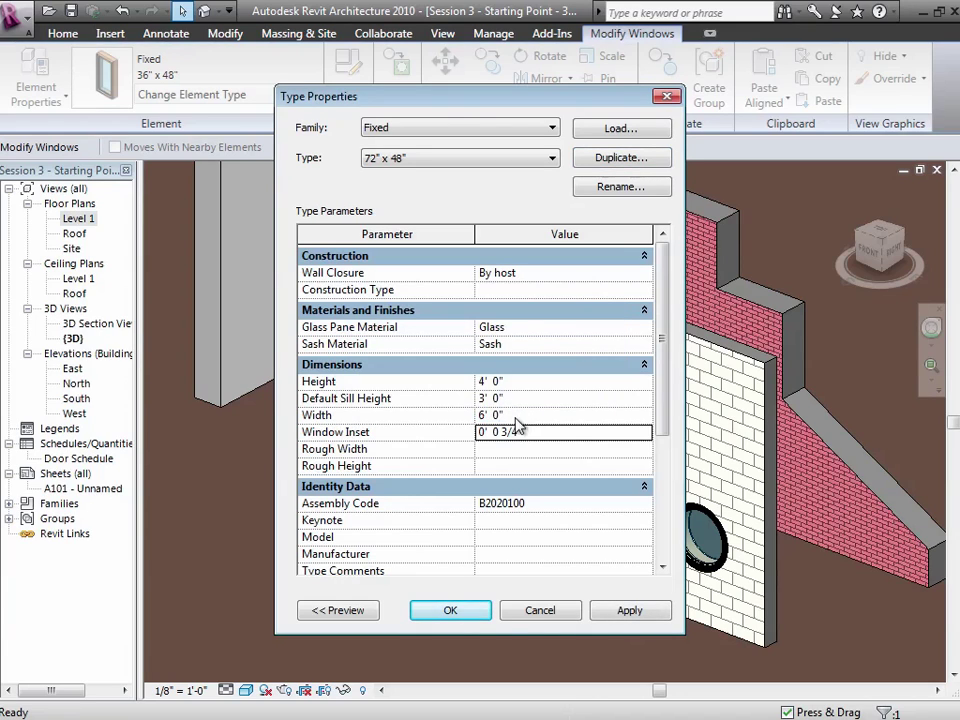
{"action": "left_click", "coordinate": [456, 609]}
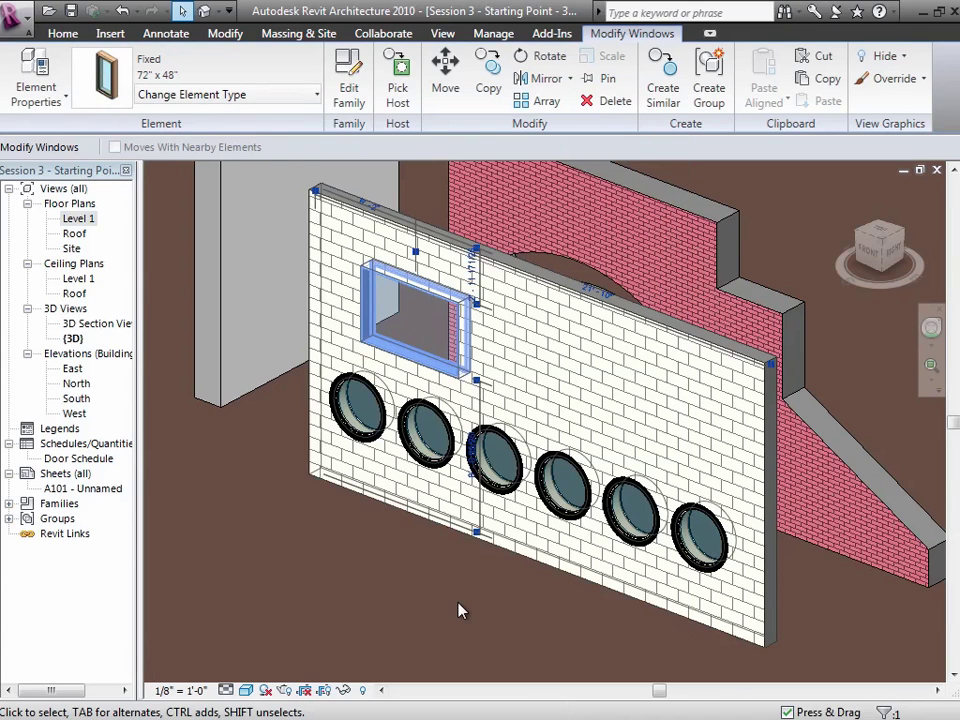
{"action": "left_click", "coordinate": [422, 618]}
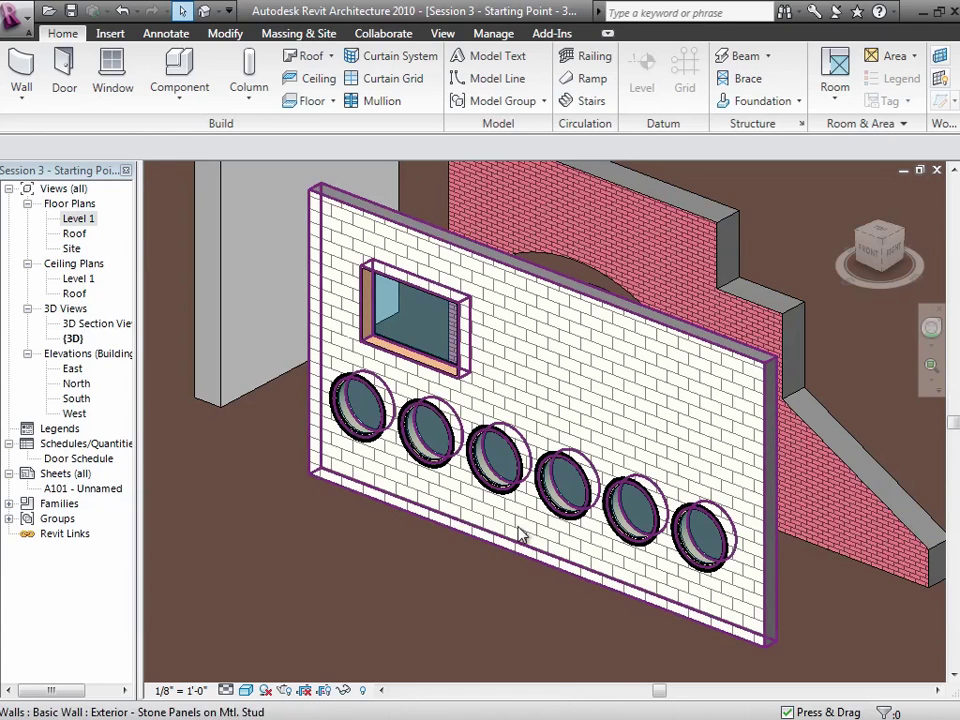
Step: Start placing a window and load the Combination Rtp with Trim family from the Windows folder of the Imperial Library
{"action": "left_click", "coordinate": [110, 85]}
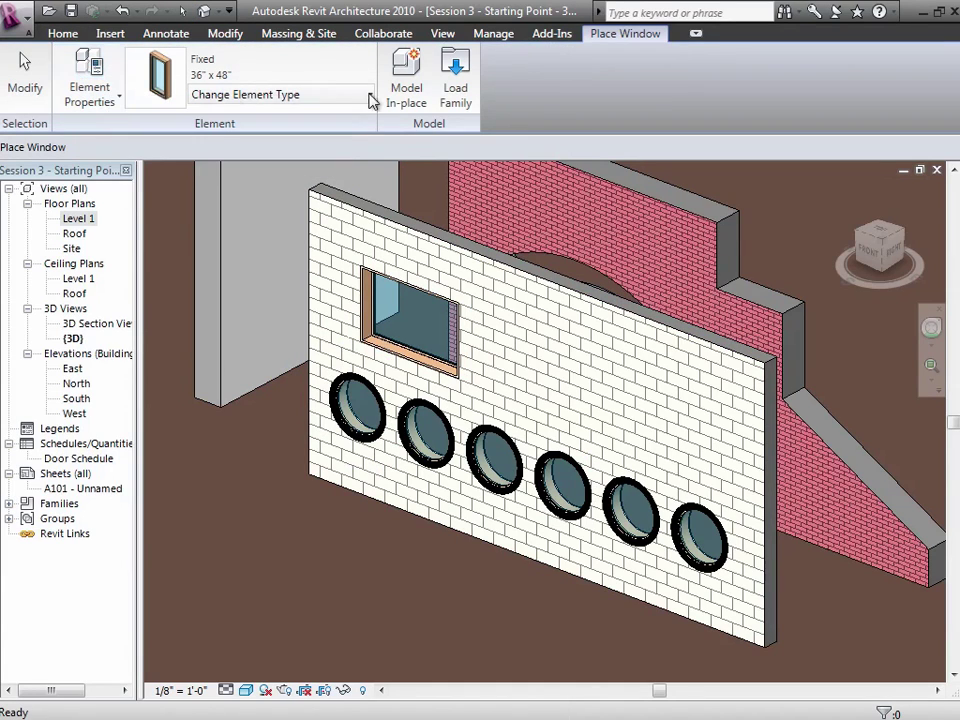
{"action": "left_click", "coordinate": [461, 92]}
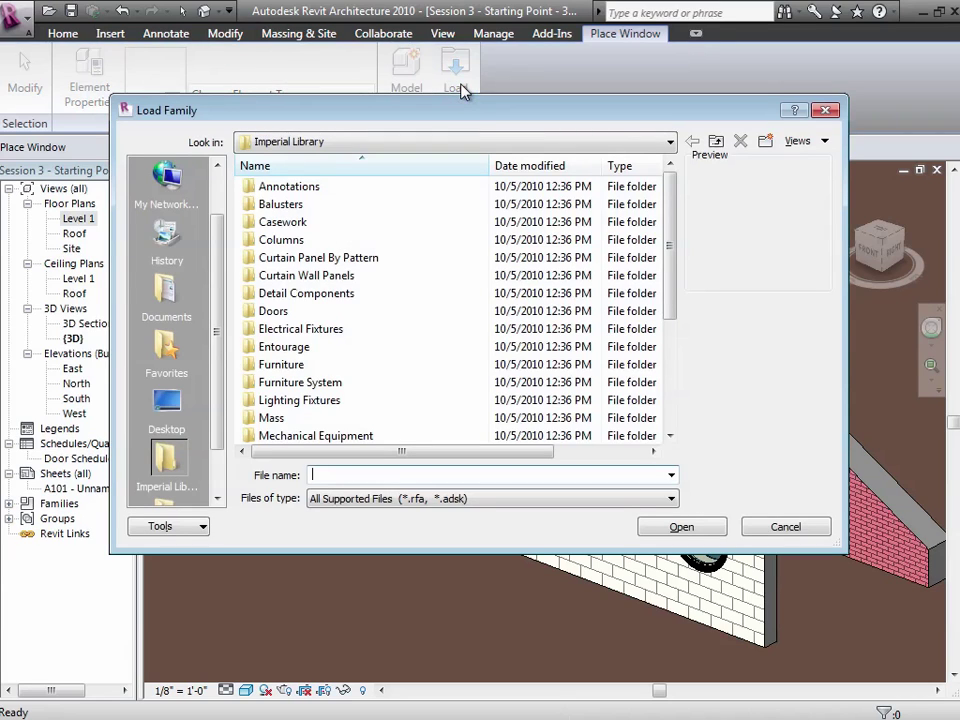
{"action": "left_click_drag", "start_coordinate": [669, 266], "coordinate": [673, 369]}
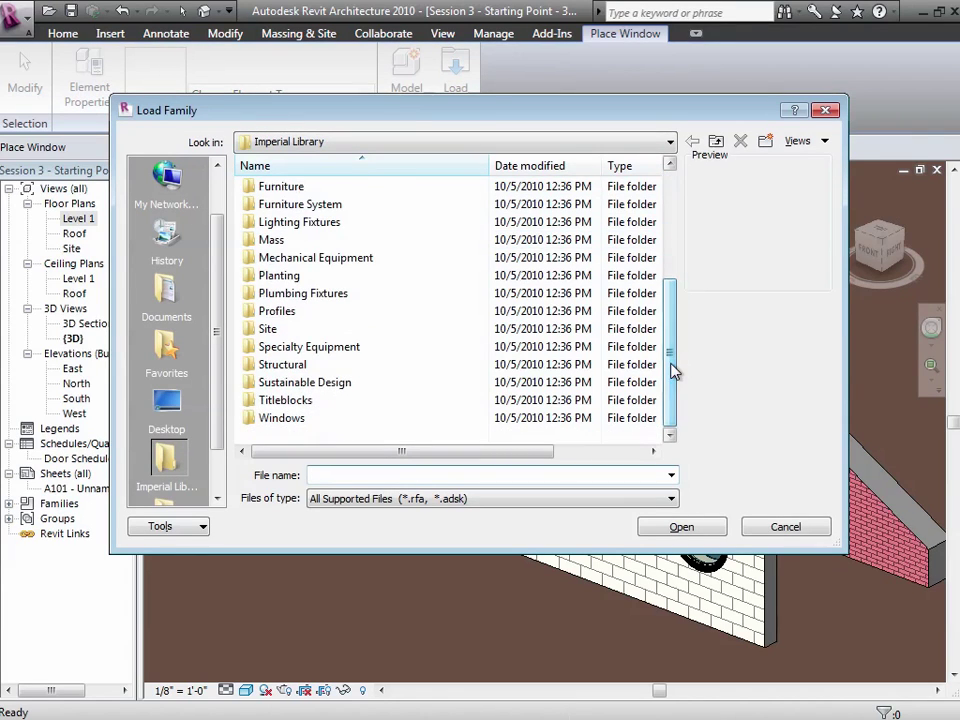
{"action": "double_click", "coordinate": [287, 420]}
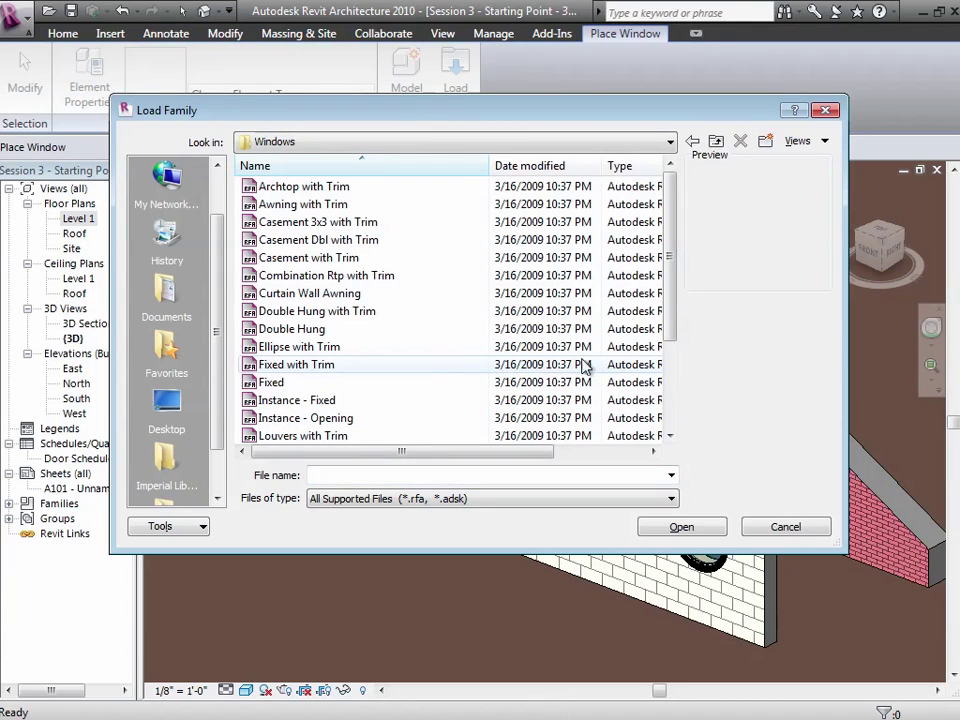
{"action": "mouse_move", "coordinate": [666, 333]}
{"action": "left_mouse_down"}
{"action": "mouse_move", "coordinate": [666, 378]}
{"action": "mouse_move", "coordinate": [666, 340]}
{"action": "left_mouse_up"}
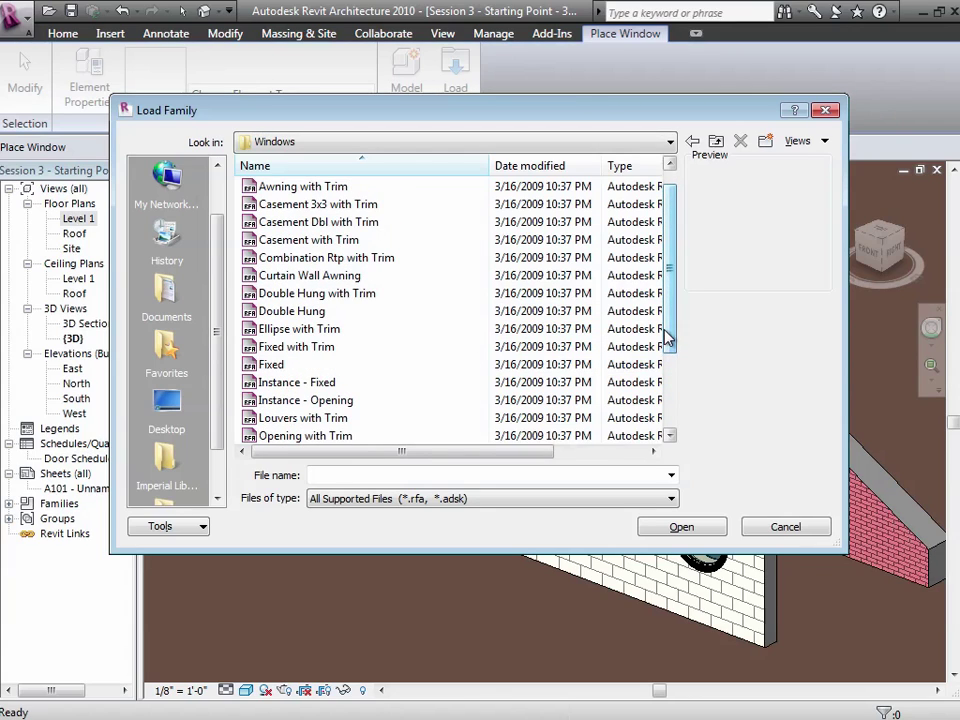
{"action": "left_click", "coordinate": [290, 258]}
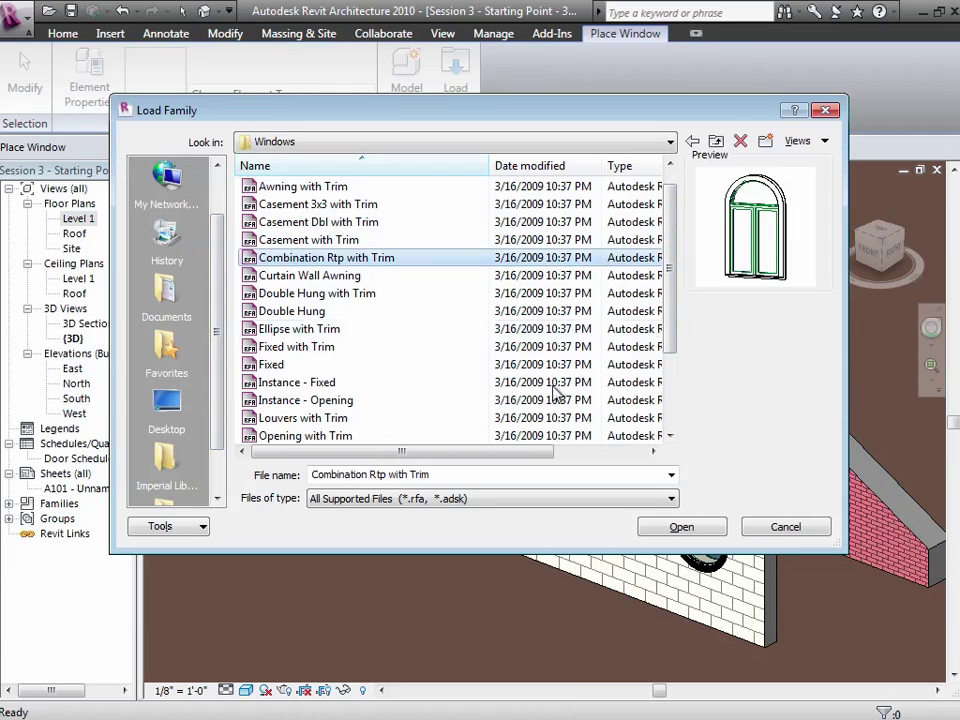
{"action": "left_click", "coordinate": [702, 528]}
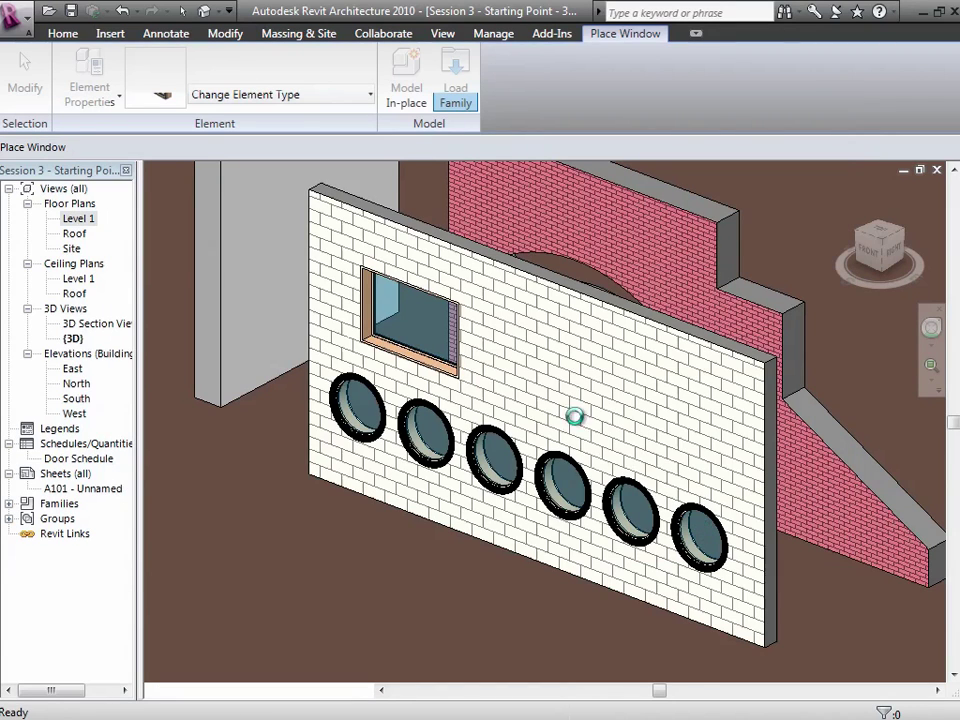
Step: Place one Combination Rtp with Trim 36" x 72" window in the stone-panel wall beside the 72" x 48" window
{"action": "left_click", "coordinate": [539, 379]}
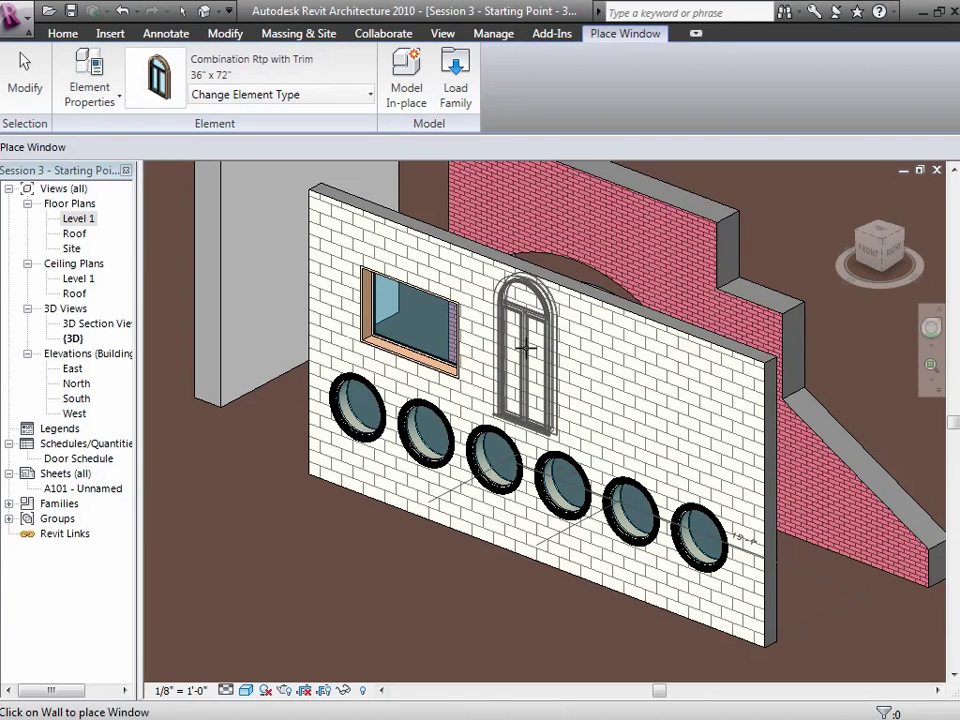
{"action": "left_click", "coordinate": [560, 372]}
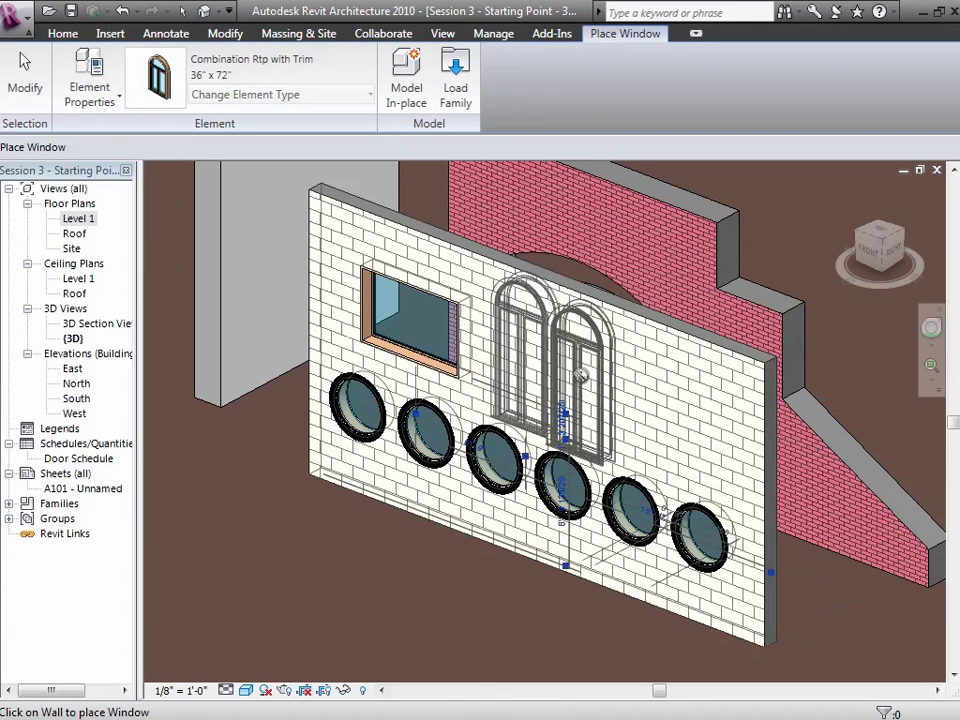
{"action": "left_click", "coordinate": [22, 75]}
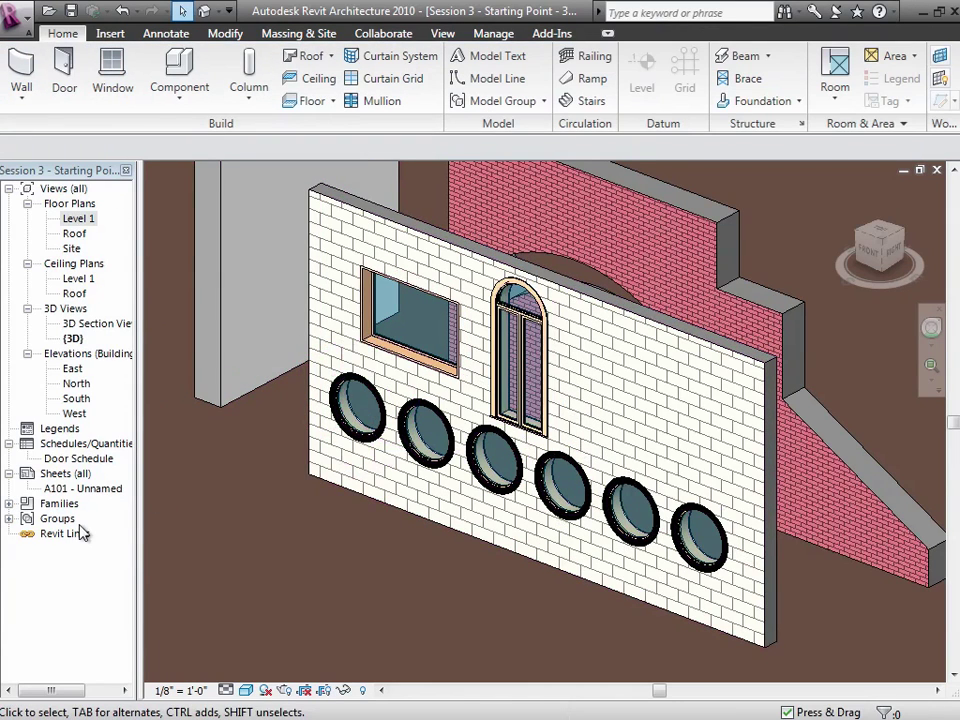
Step: Examine the Round with Trim window family's types and available family commands in the project's Families list
{"action": "left_click", "coordinate": [9, 504]}
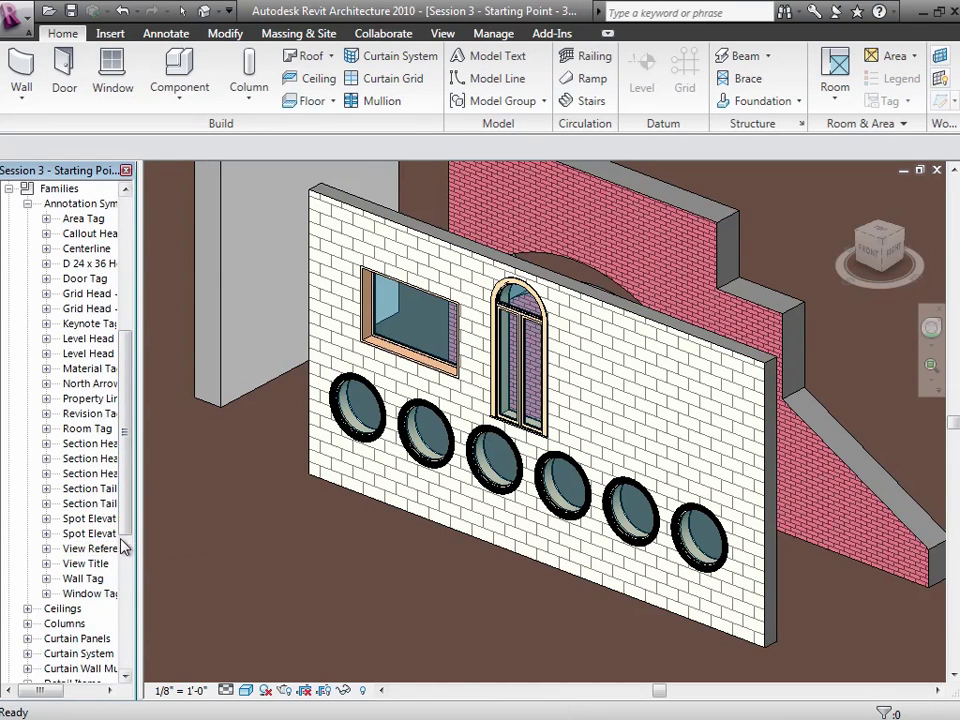
{"action": "left_click_drag", "start_coordinate": [121, 519], "coordinate": [123, 661]}
{"action": "left_click", "coordinate": [28, 638]}
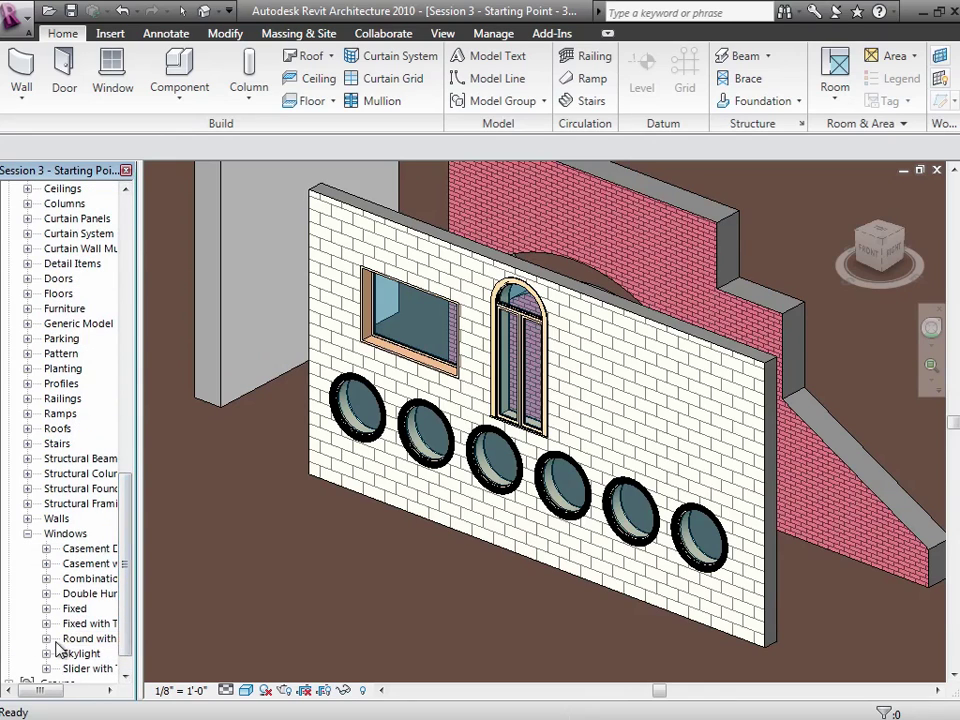
{"action": "left_click", "coordinate": [46, 639]}
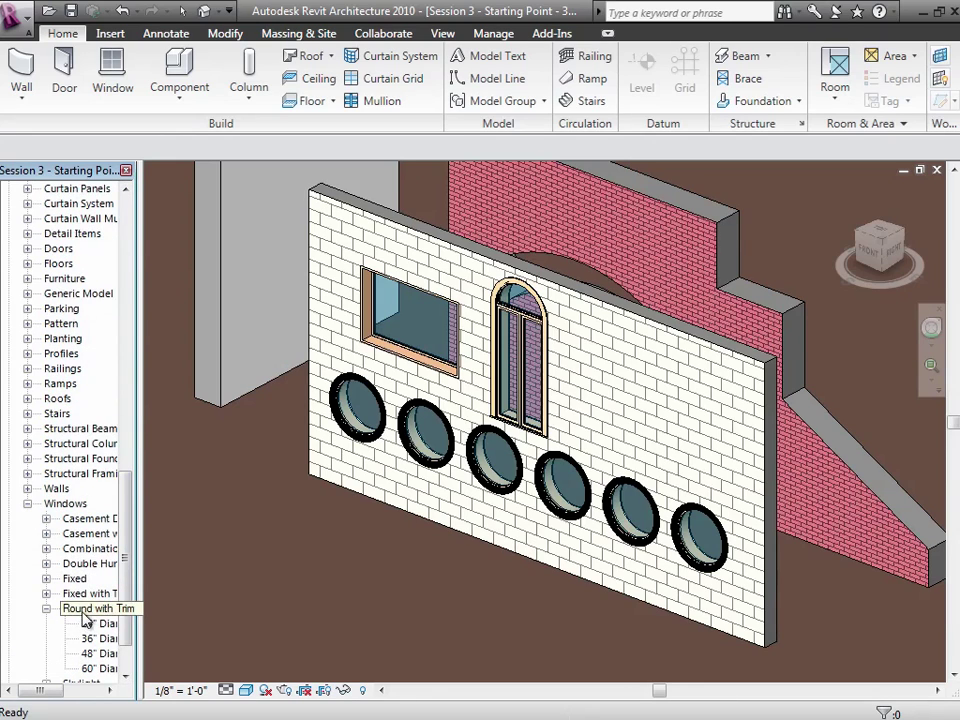
{"action": "left_click", "coordinate": [86, 610]}
{"action": "right_click", "coordinate": [84, 612]}
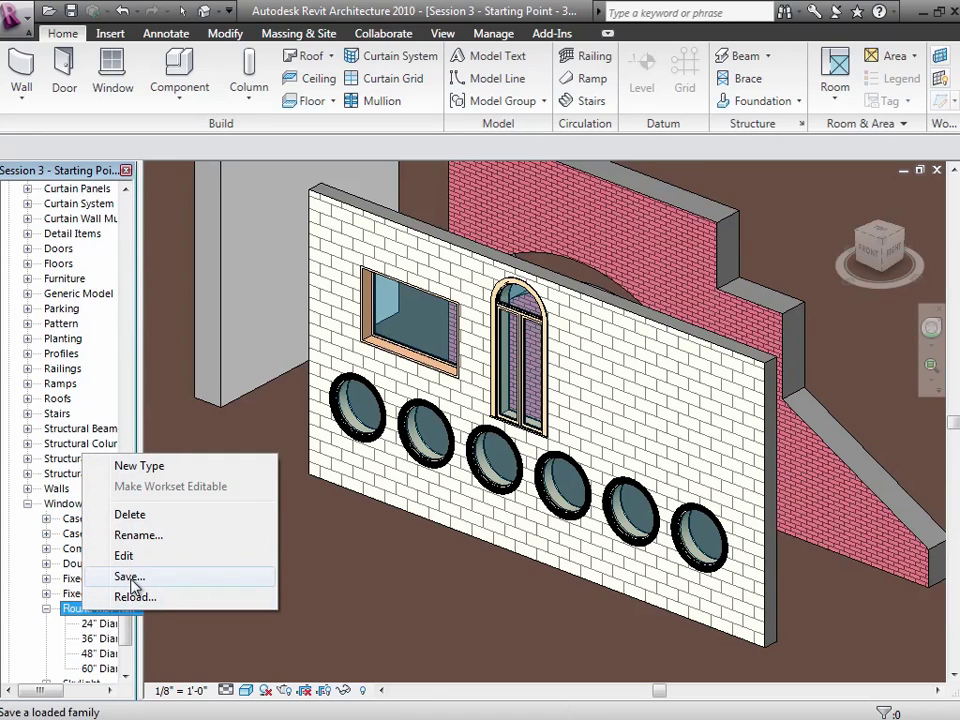
{"action": "left_click", "coordinate": [311, 630]}
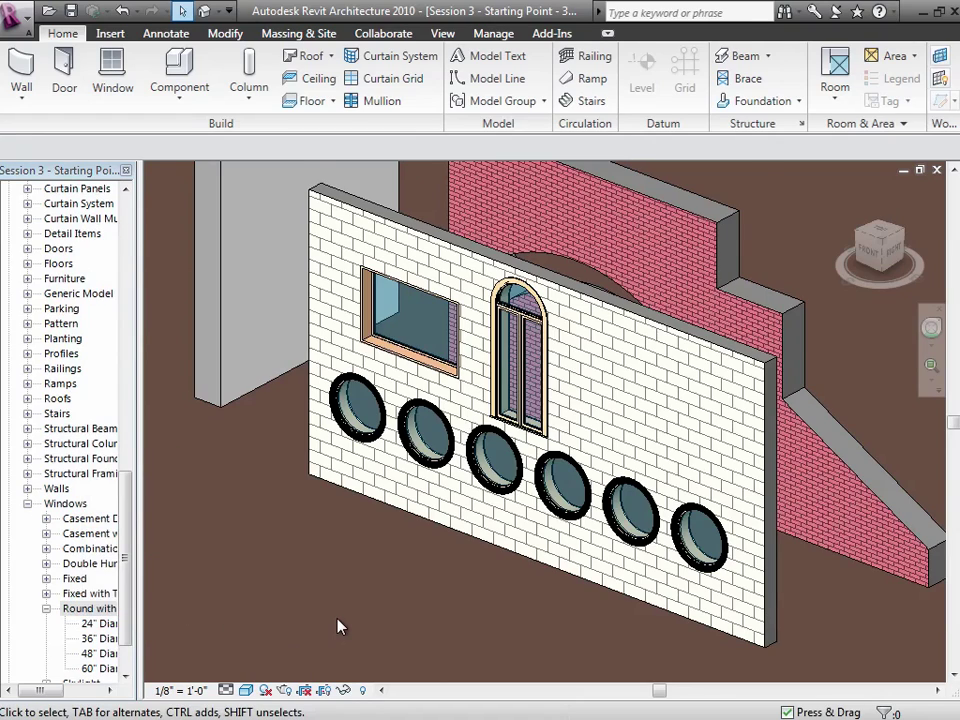
Step: Switch to the MindManager session map and bring the Creating New Window Types and Adding Wall Openings topics into view
{"action": "key", "text": "ctrl+Left"}
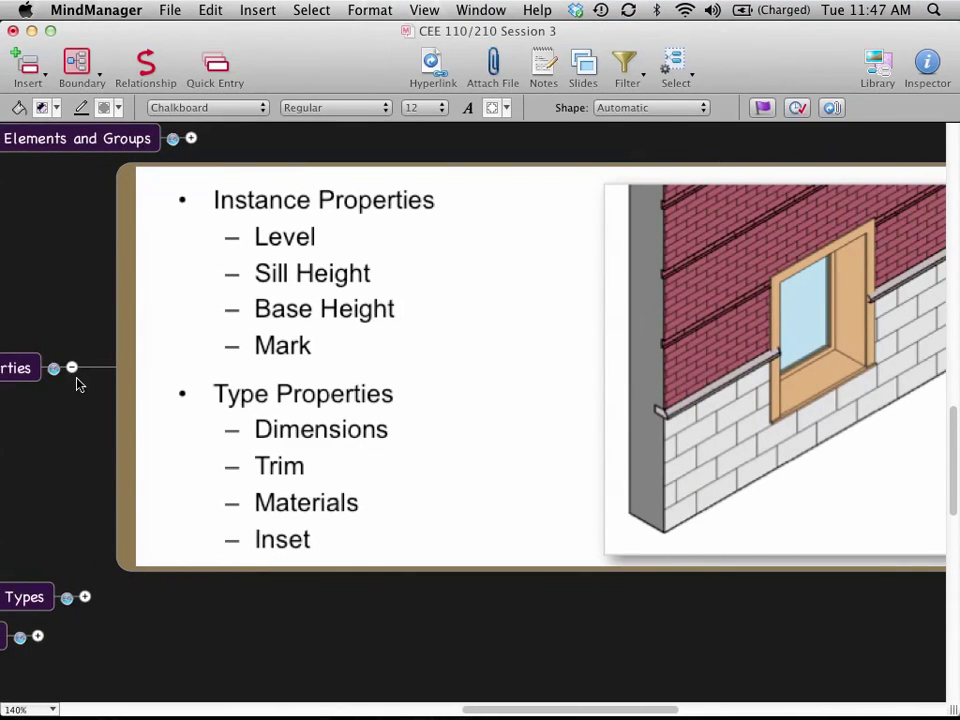
{"action": "key", "text": "Left"}
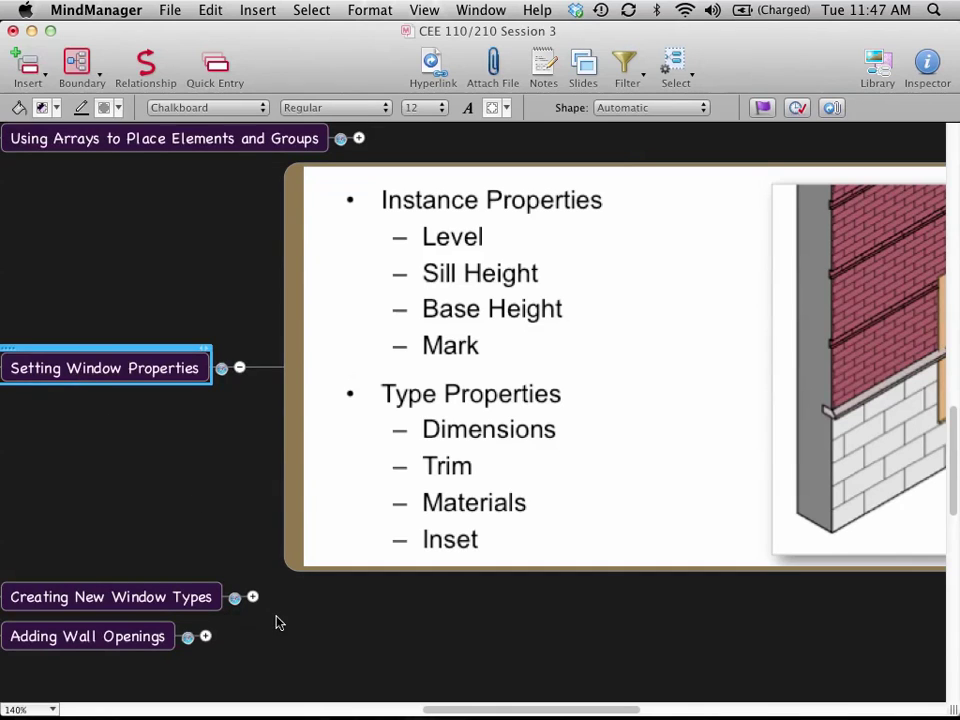
{"action": "scroll", "coordinate": [278, 622], "scroll_direction": "down", "scroll_amount": 10}
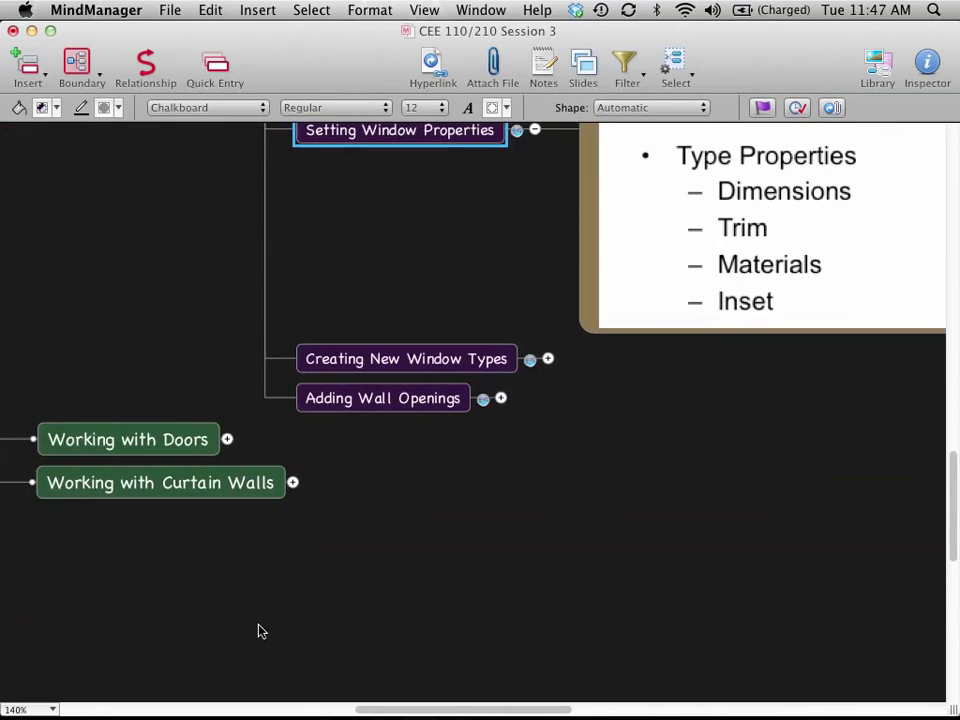
{"action": "scroll", "coordinate": [258, 630], "scroll_direction": "left", "scroll_amount": 2}
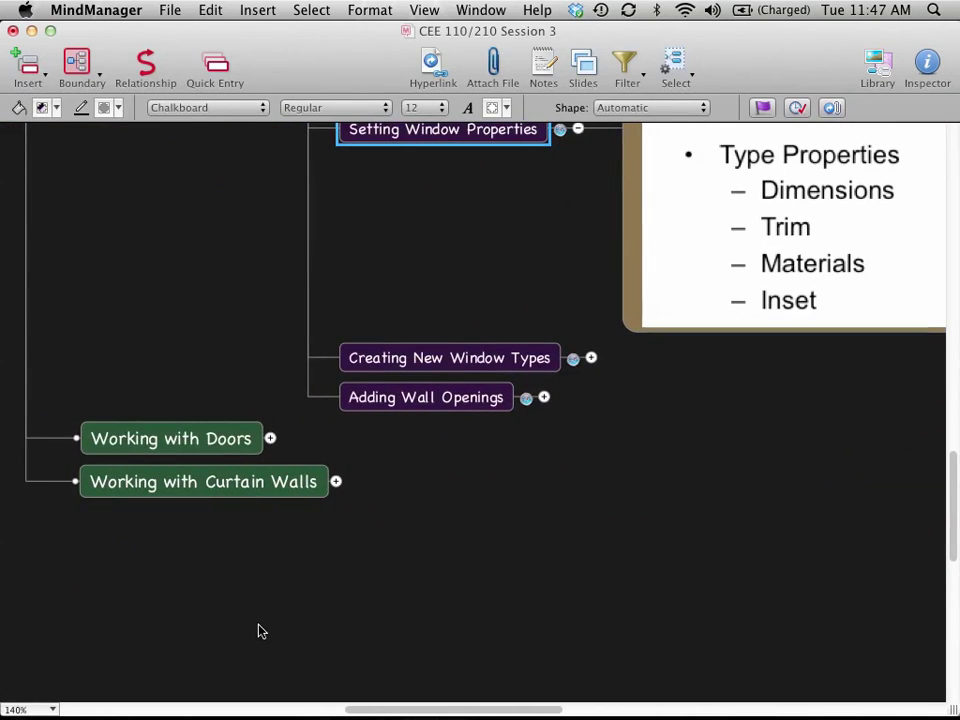